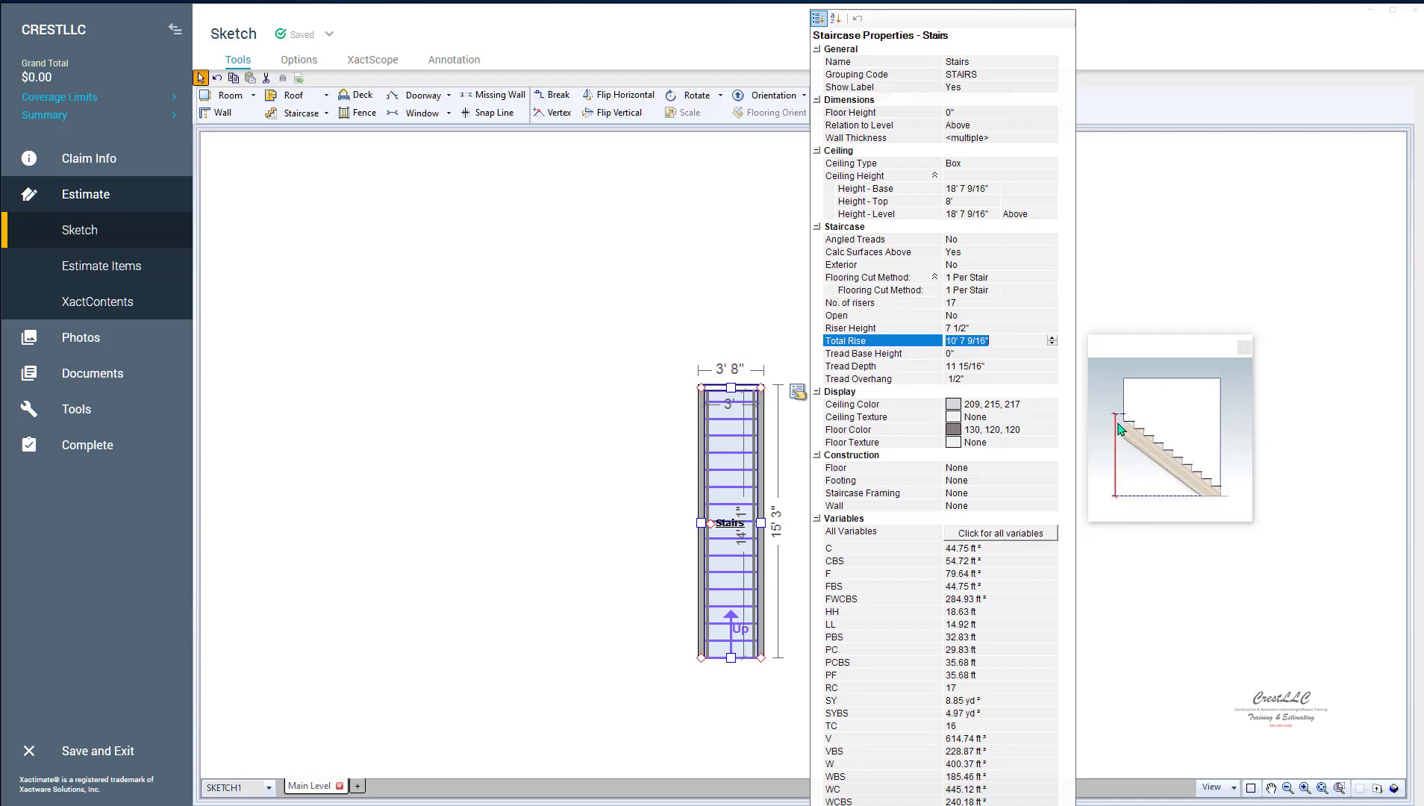
Examine the straight staircase's total rise, tread base height, number of risers, and ceiling heights at the base, top and level.
click(894, 356)
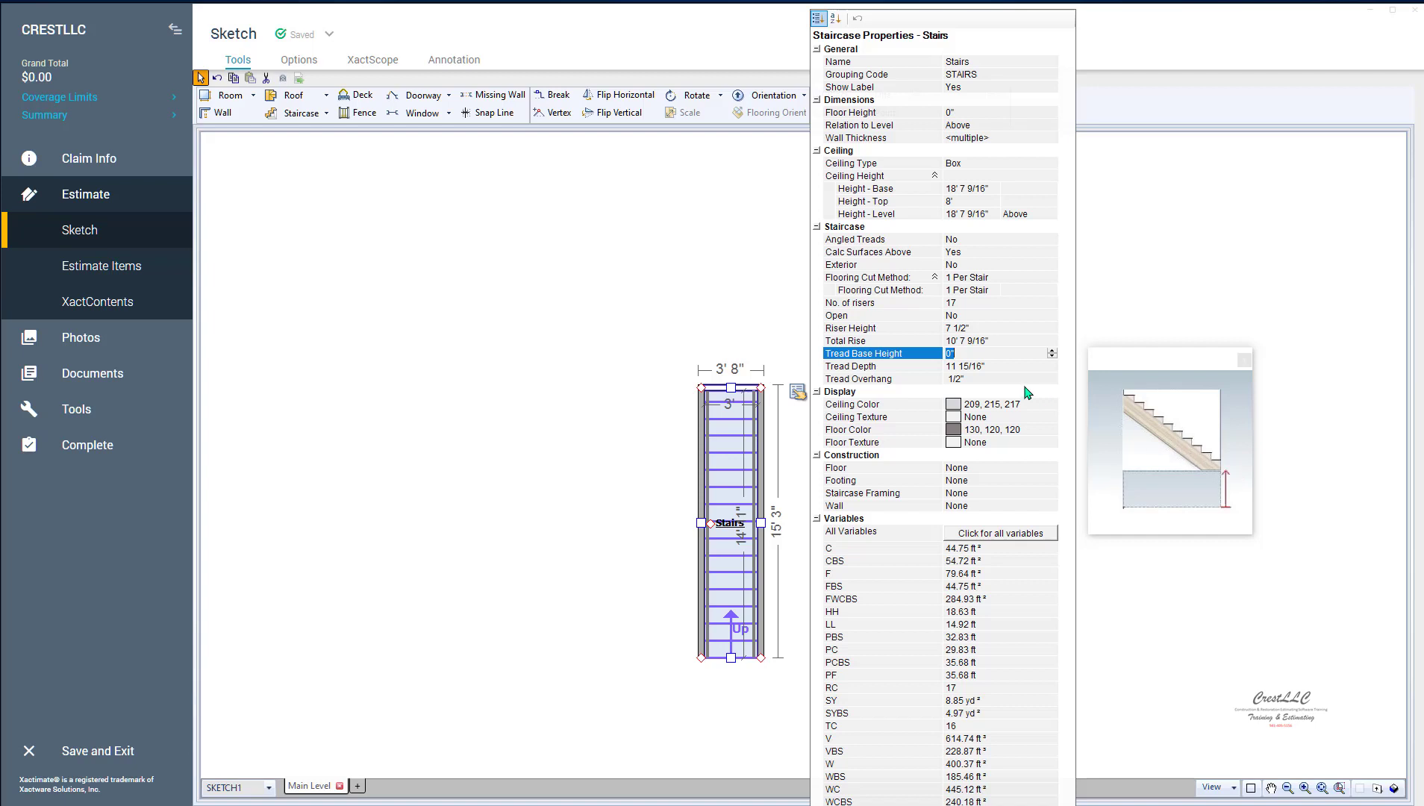
click(876, 342)
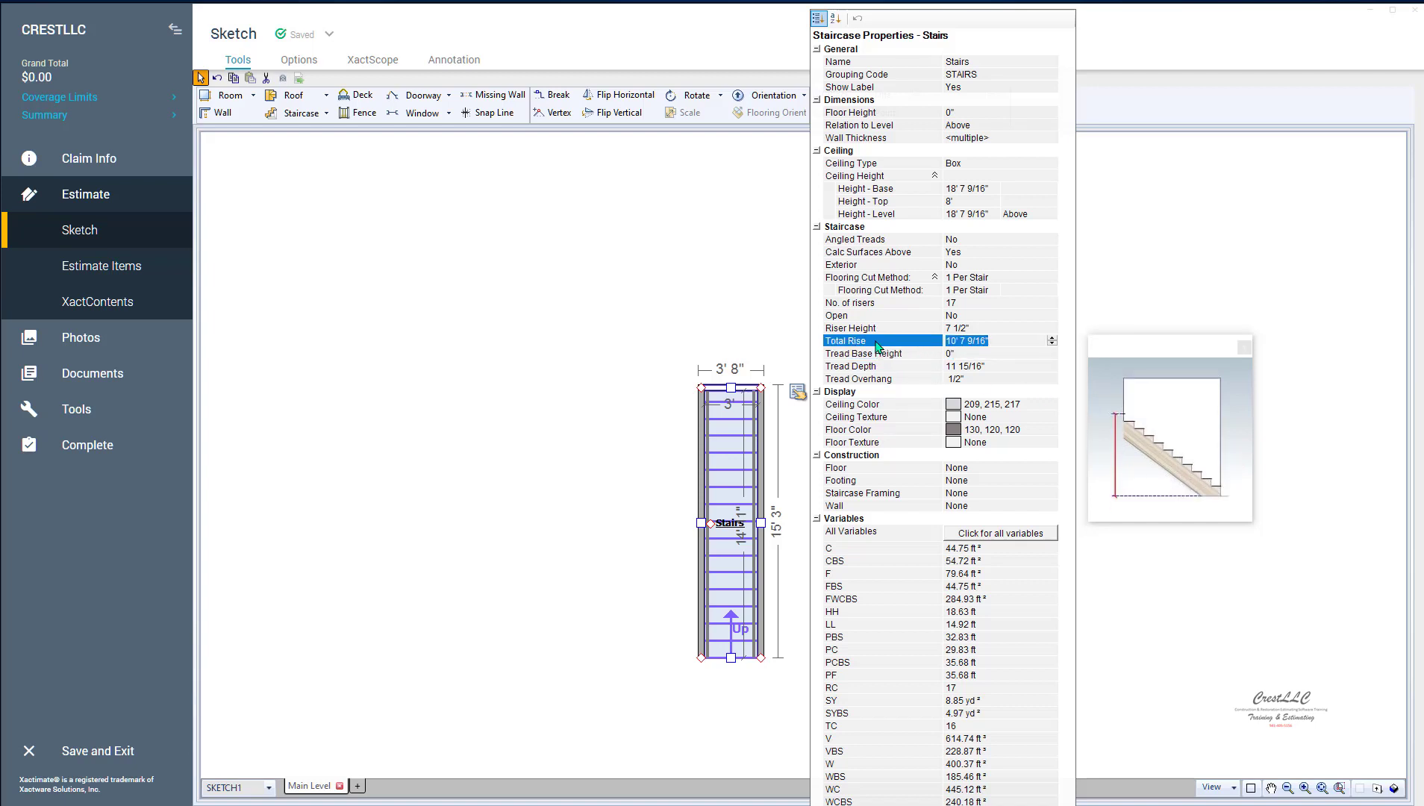
click(912, 215)
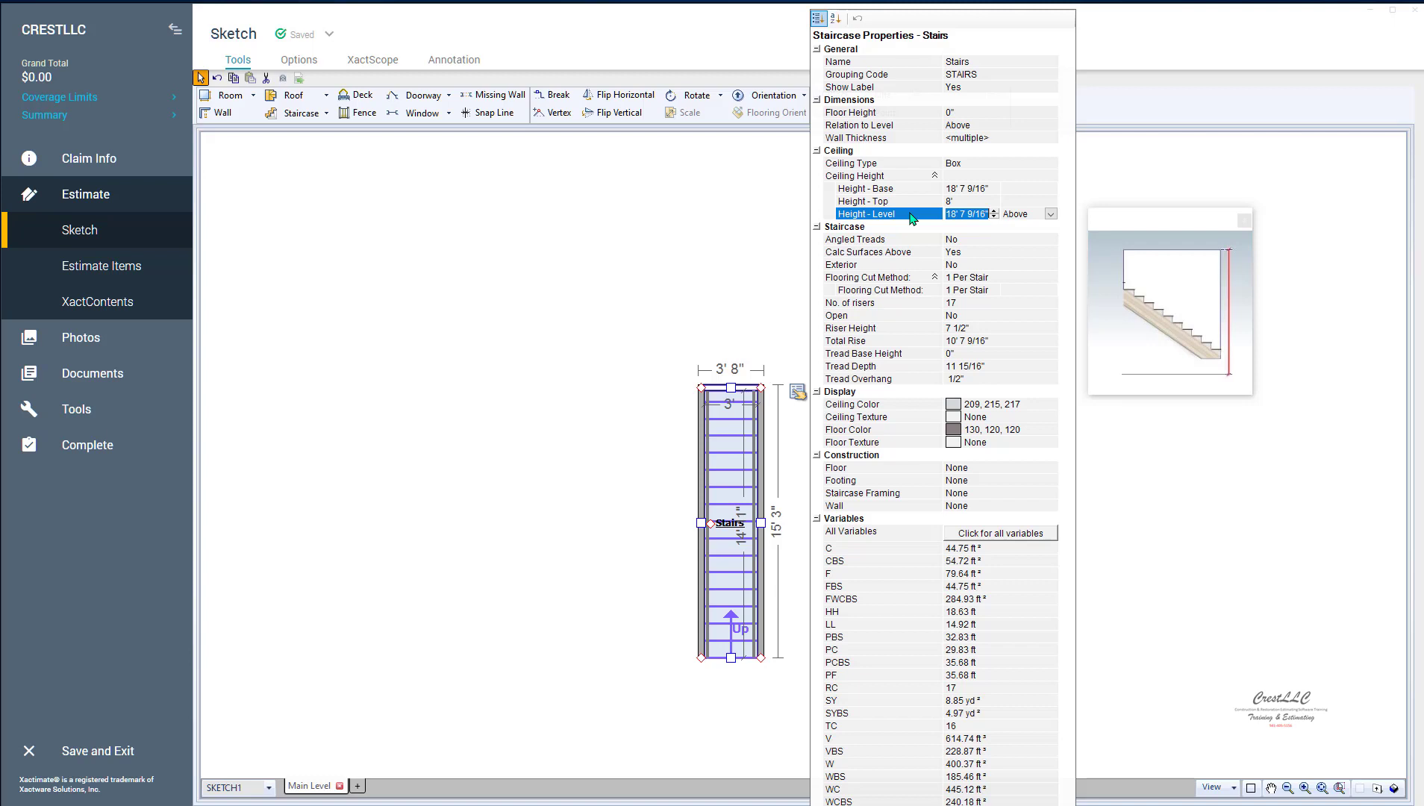
click(903, 201)
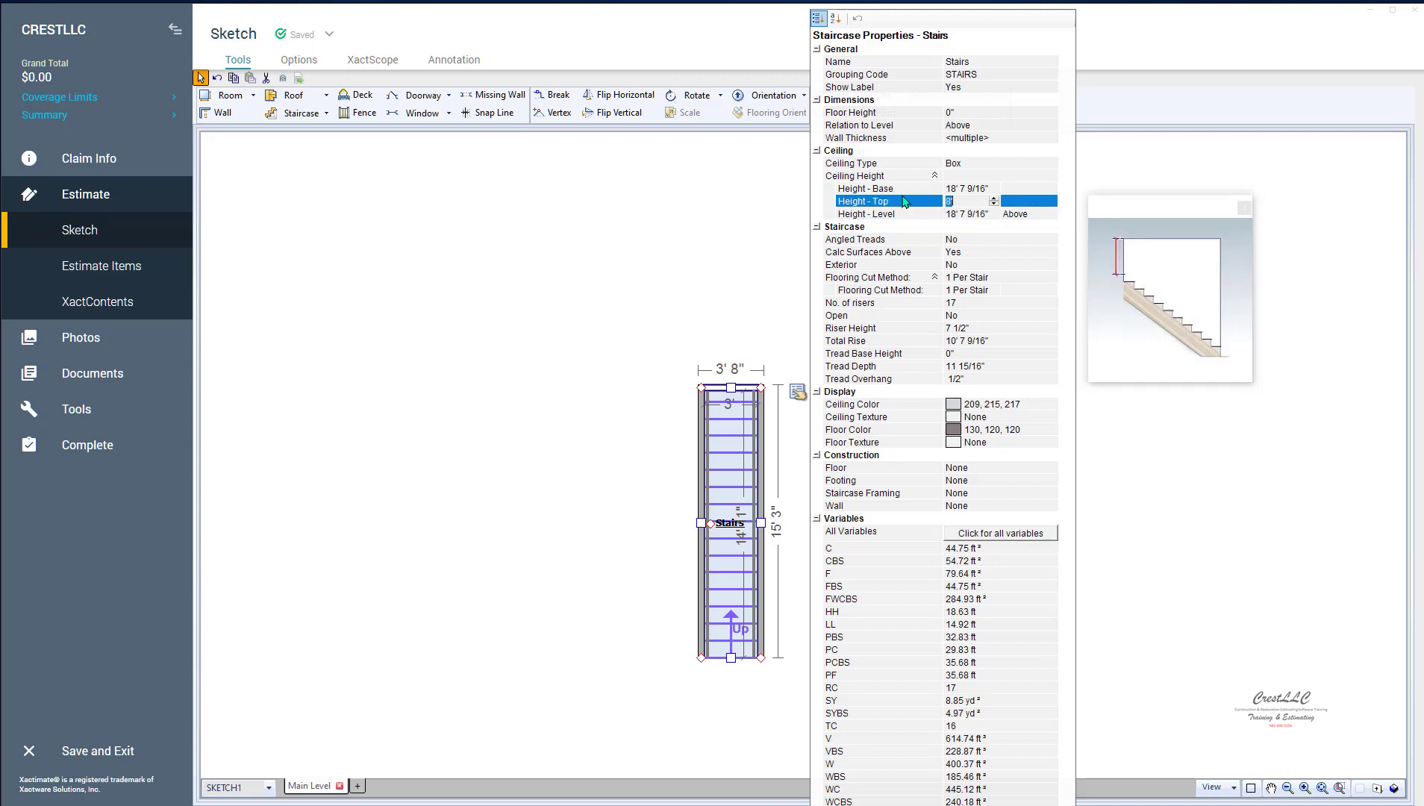
click(903, 190)
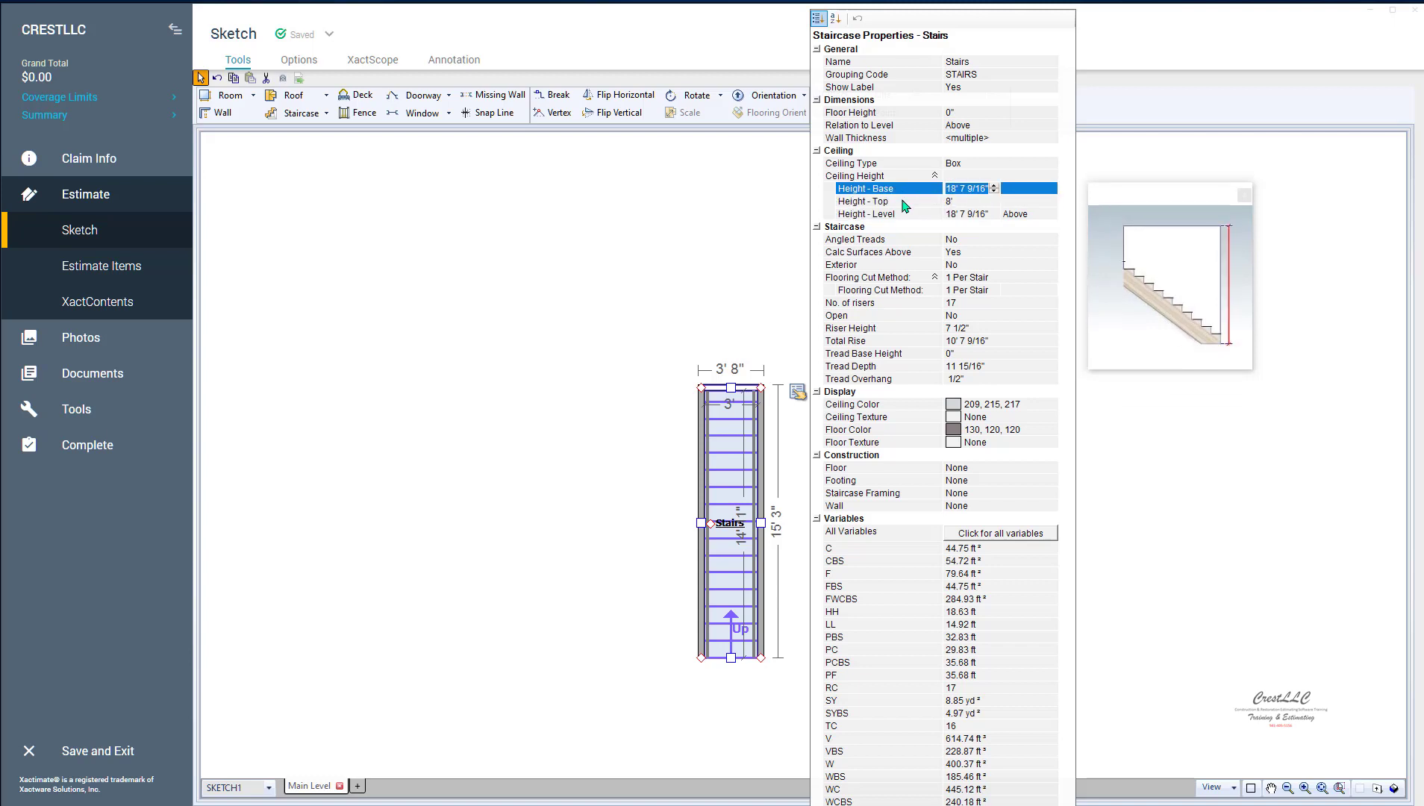
click(905, 203)
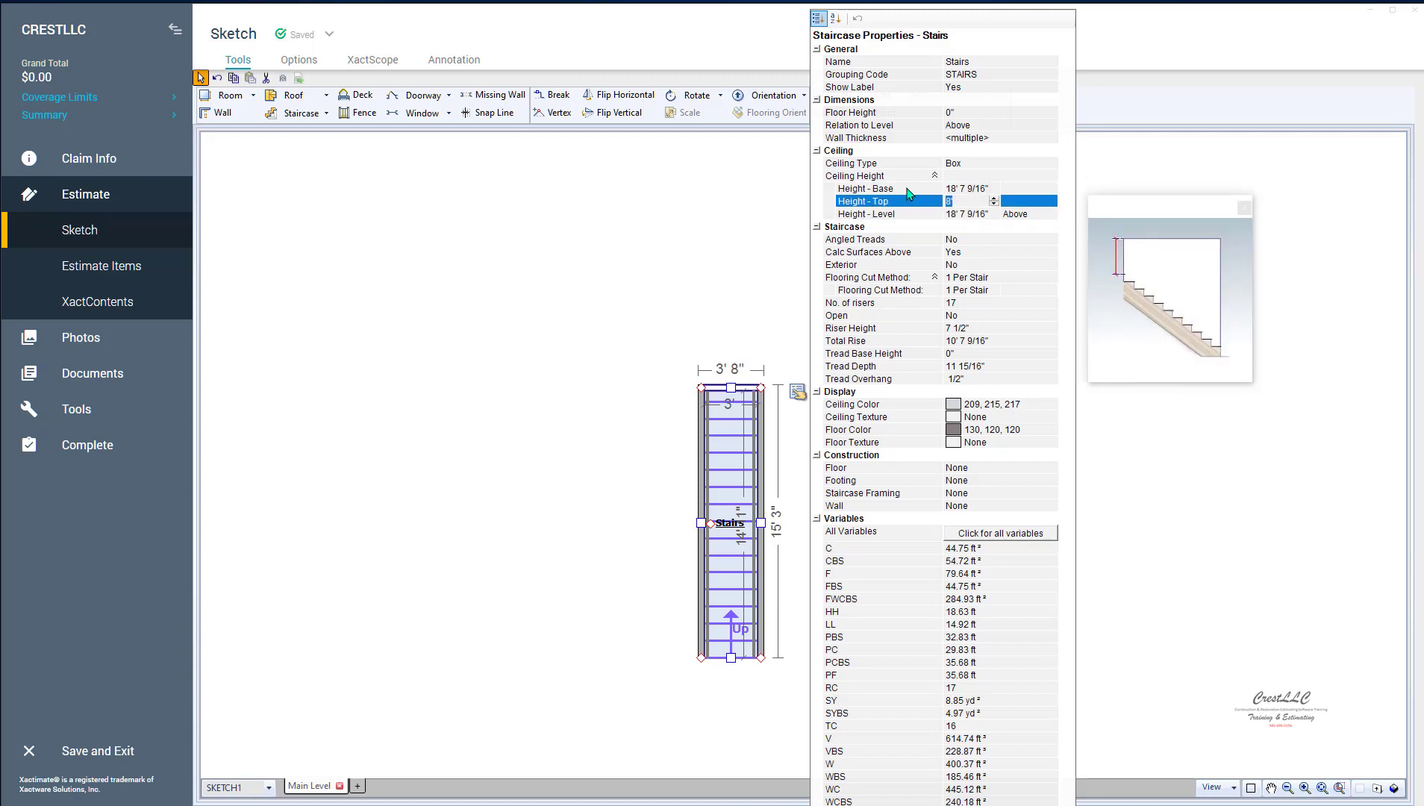
click(910, 191)
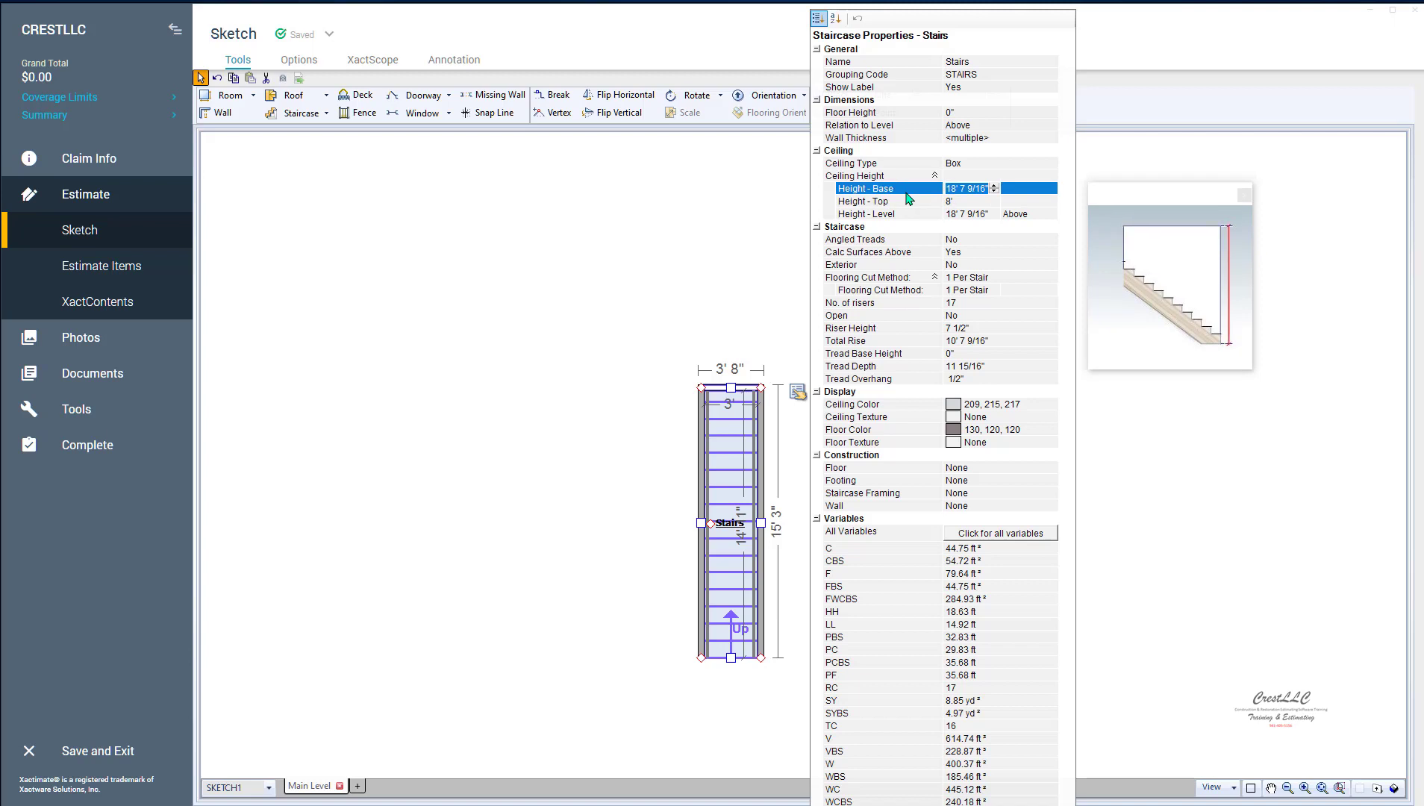
click(873, 343)
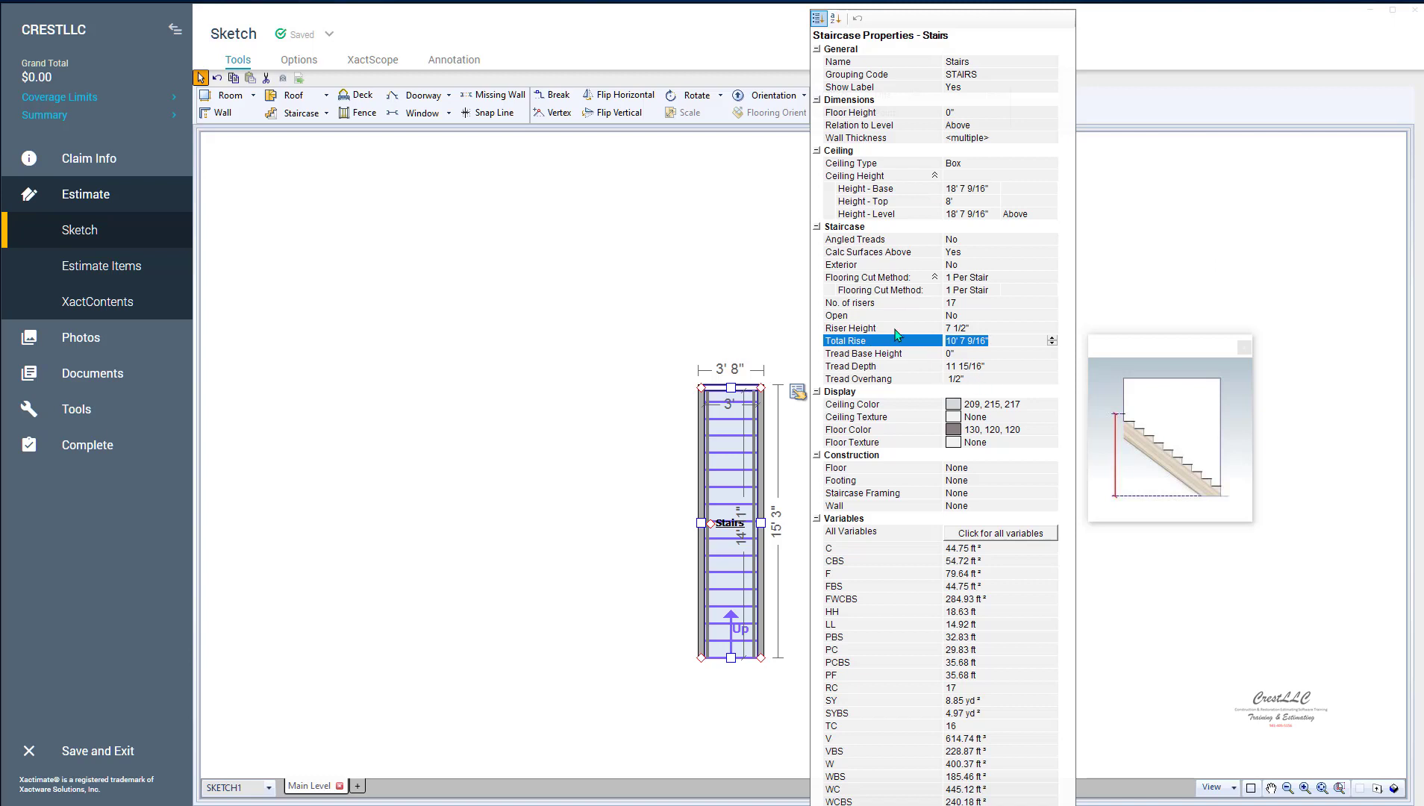
click(884, 306)
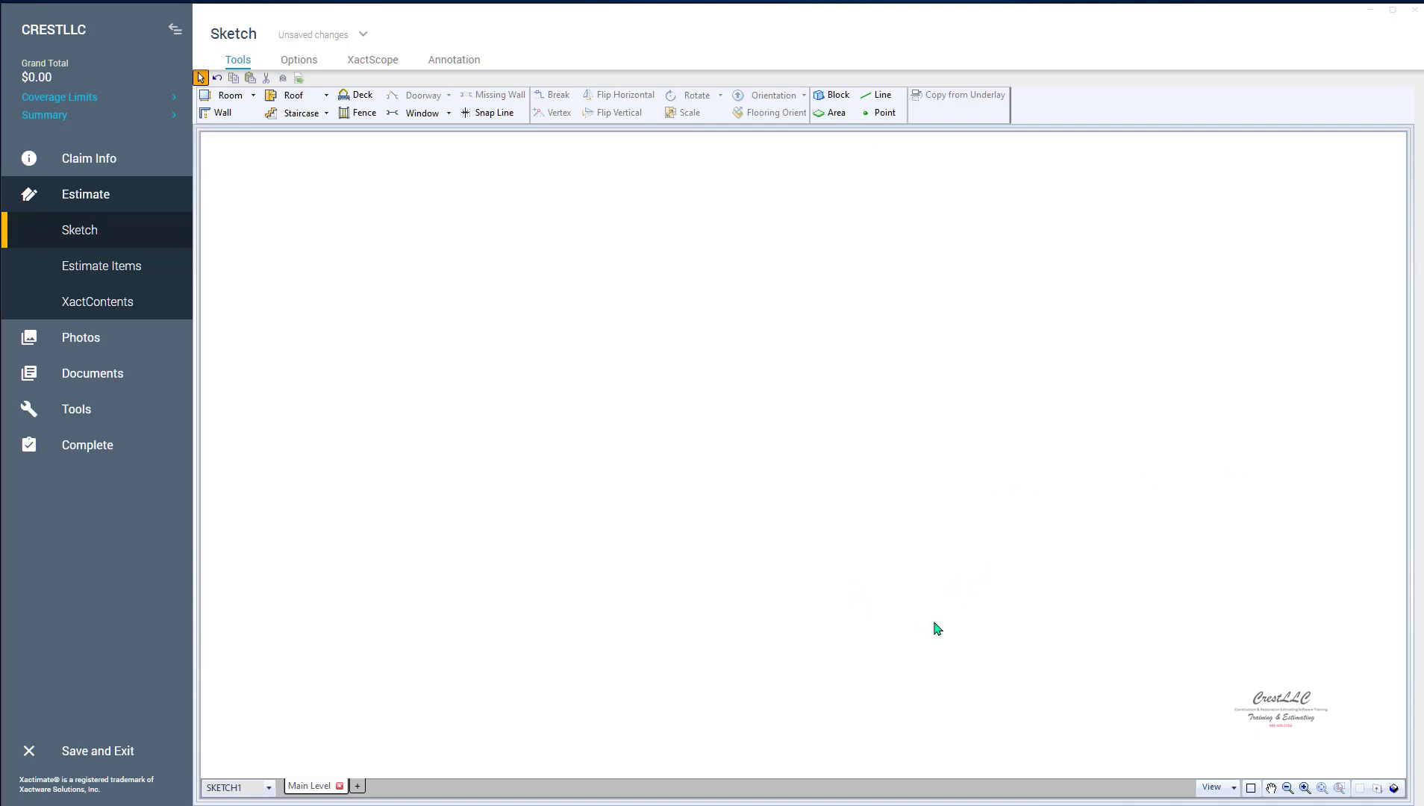
mouse_move(926, 620)
mouse_down()
mouse_move(866, 623)
mouse_move(1109, 637)
mouse_up()
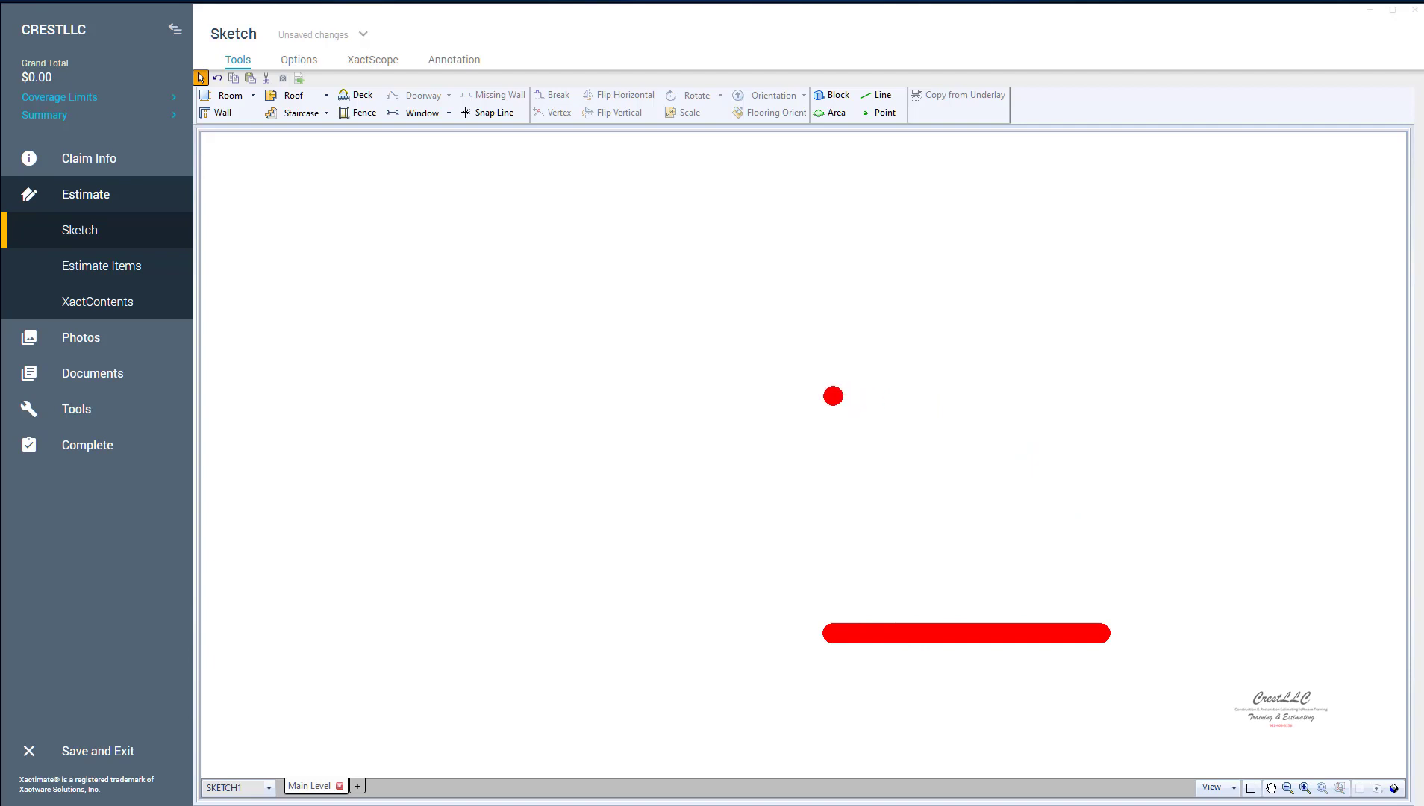
mouse_move(833, 396)
mouse_down()
mouse_move(1110, 401)
mouse_move(1226, 467)
mouse_move(1218, 584)
mouse_move(1185, 614)
mouse_up()
mouse_move(1179, 491)
mouse_down()
mouse_move(1146, 486)
mouse_move(1184, 541)
mouse_up()
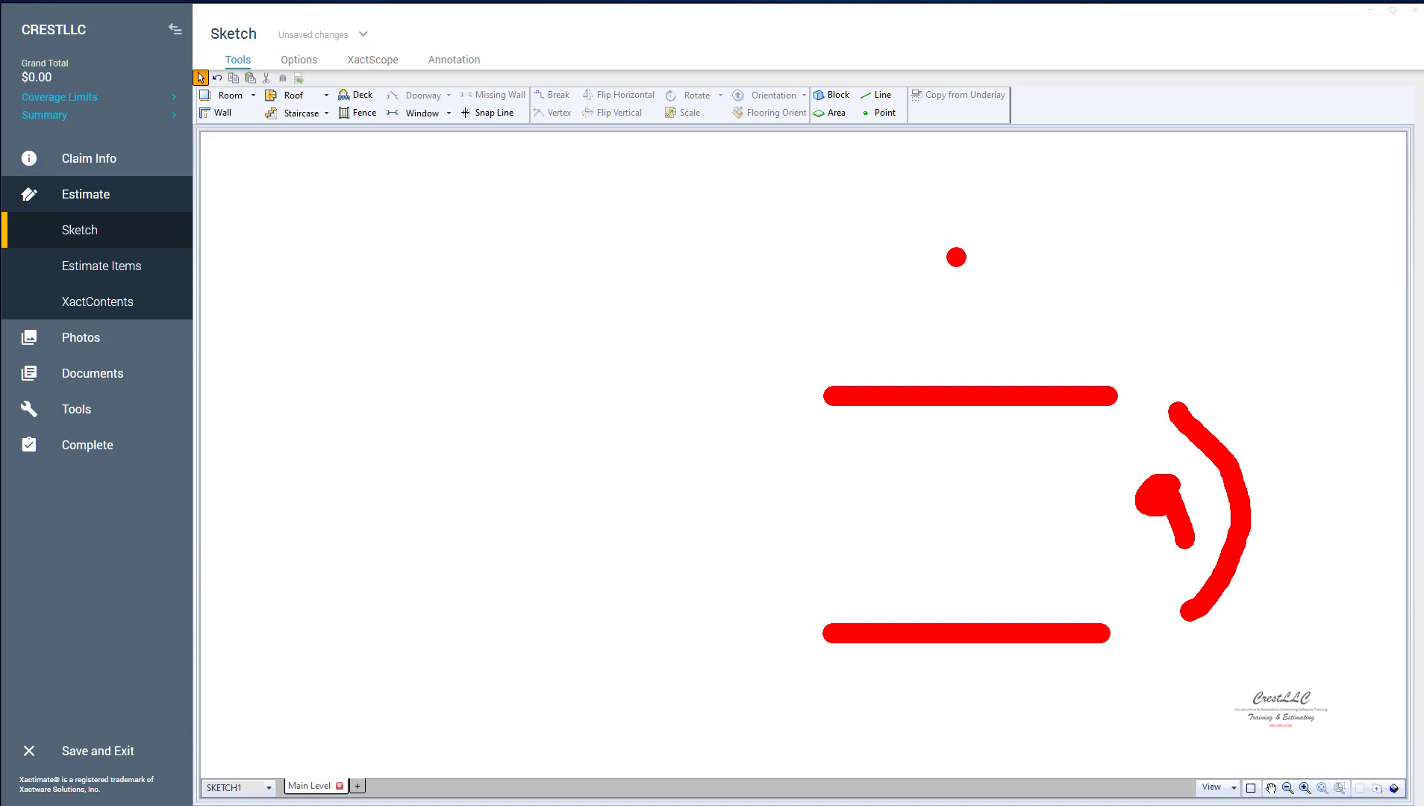
mouse_move(818, 197)
mouse_down()
mouse_move(1104, 200)
mouse_move(1209, 227)
mouse_move(1231, 339)
mouse_move(1204, 384)
mouse_up()
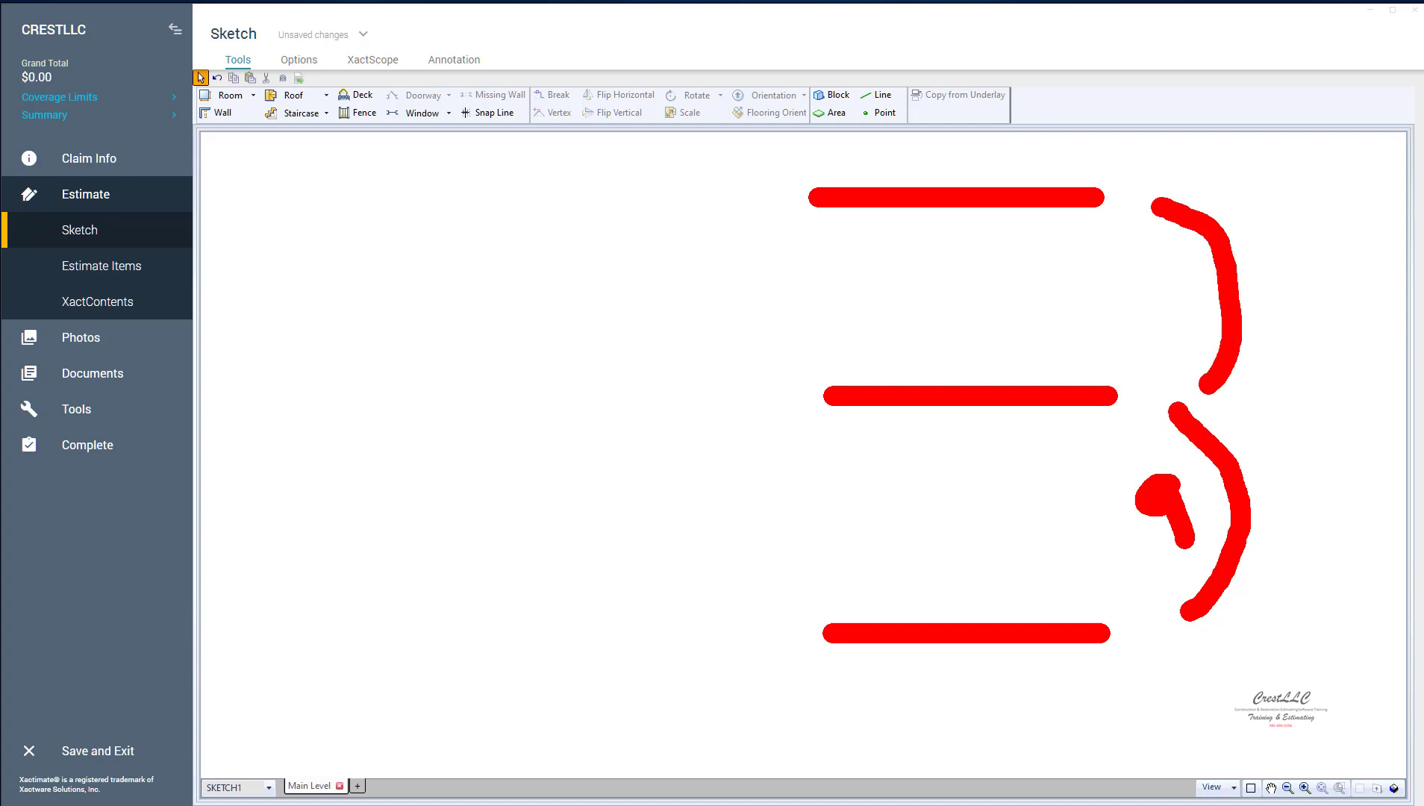
mouse_move(1142, 246)
mouse_down()
mouse_move(1125, 251)
mouse_move(1158, 284)
mouse_move(1132, 312)
mouse_move(1151, 243)
mouse_up()
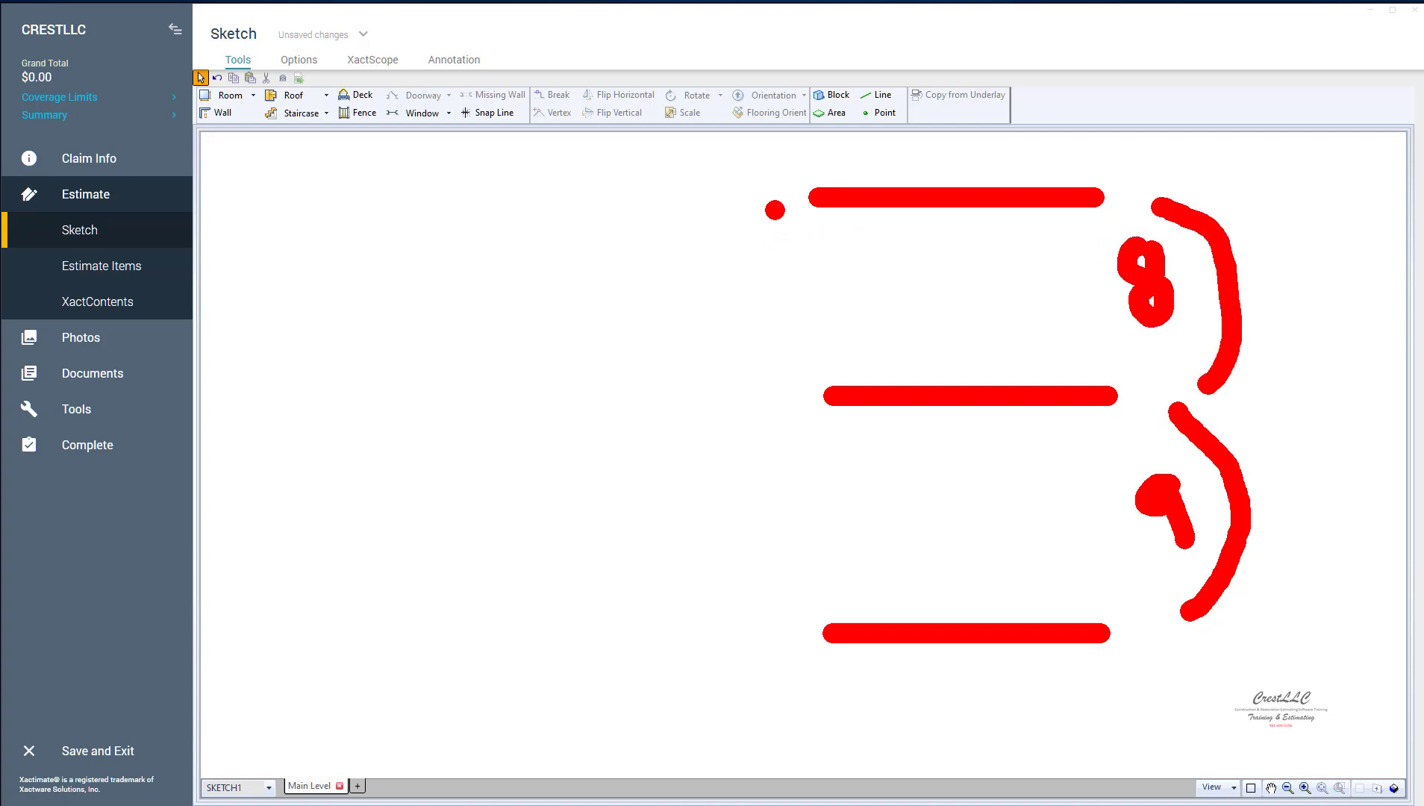
mouse_move(775, 208)
mouse_down()
mouse_move(711, 263)
mouse_move(647, 455)
mouse_move(724, 590)
mouse_move(768, 622)
mouse_up()
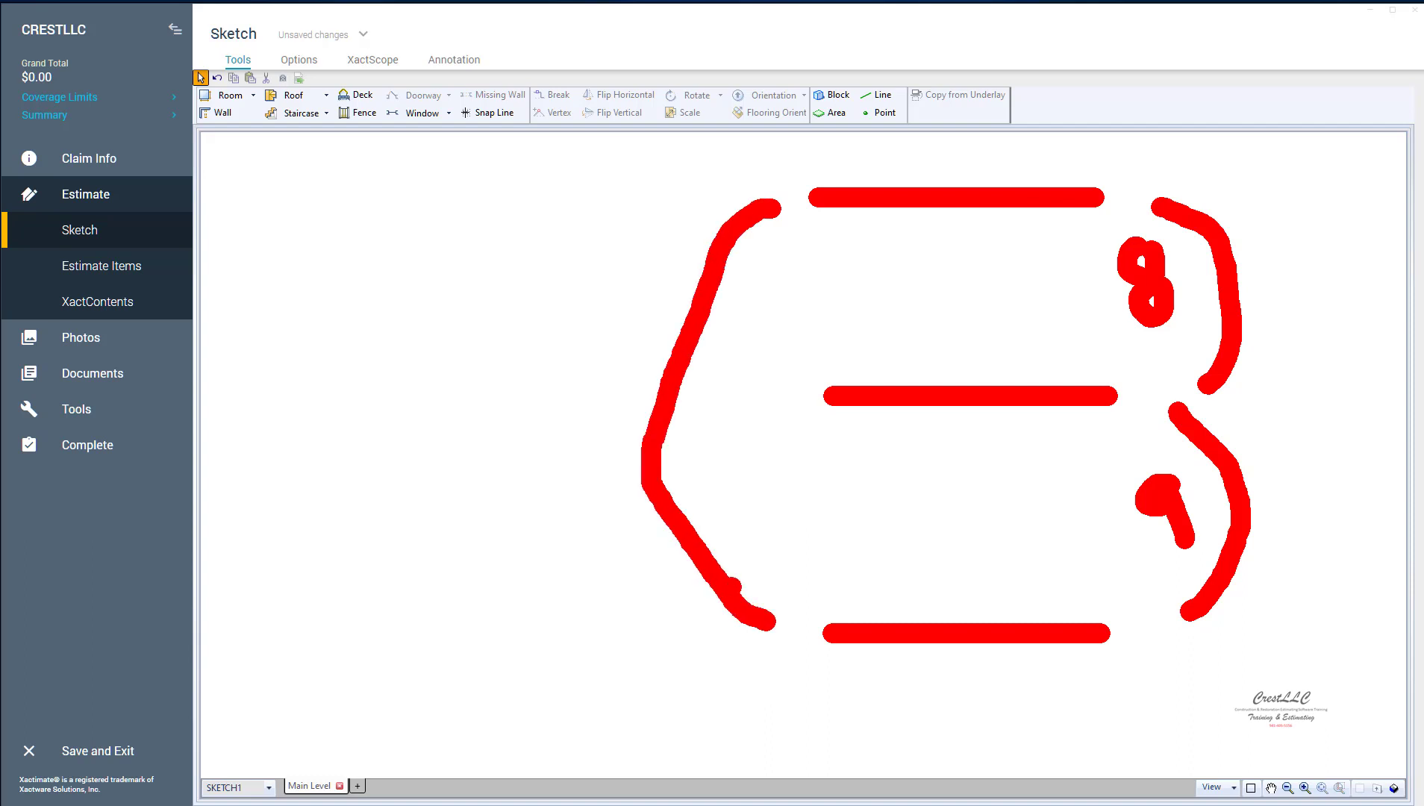
drag(465, 345, 469, 432)
mouse_move(514, 340)
mouse_down()
mouse_move(558, 339)
mouse_move(543, 415)
mouse_up()
mouse_move(536, 382)
mouse_down()
mouse_move(522, 379)
mouse_move(568, 380)
mouse_up()
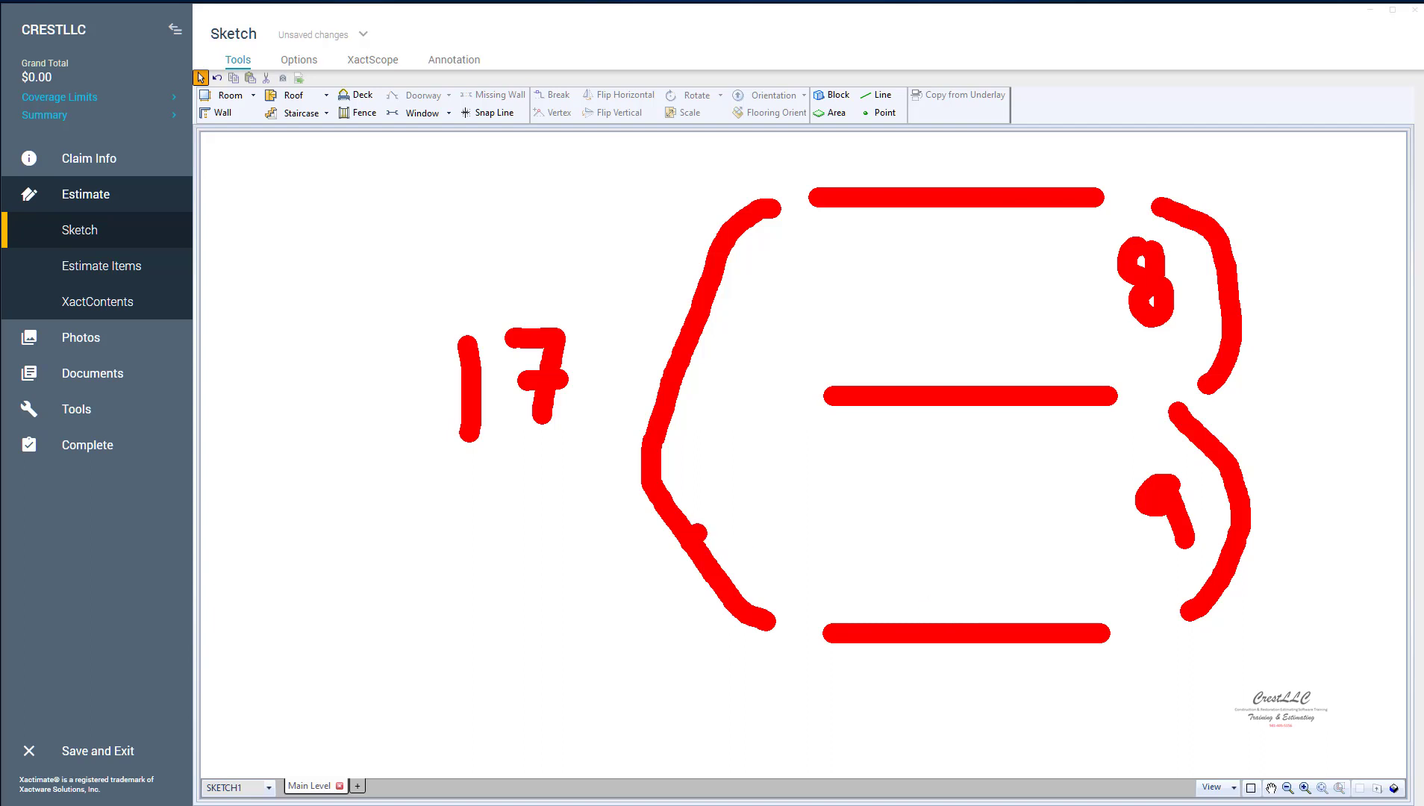
drag(735, 518, 810, 517)
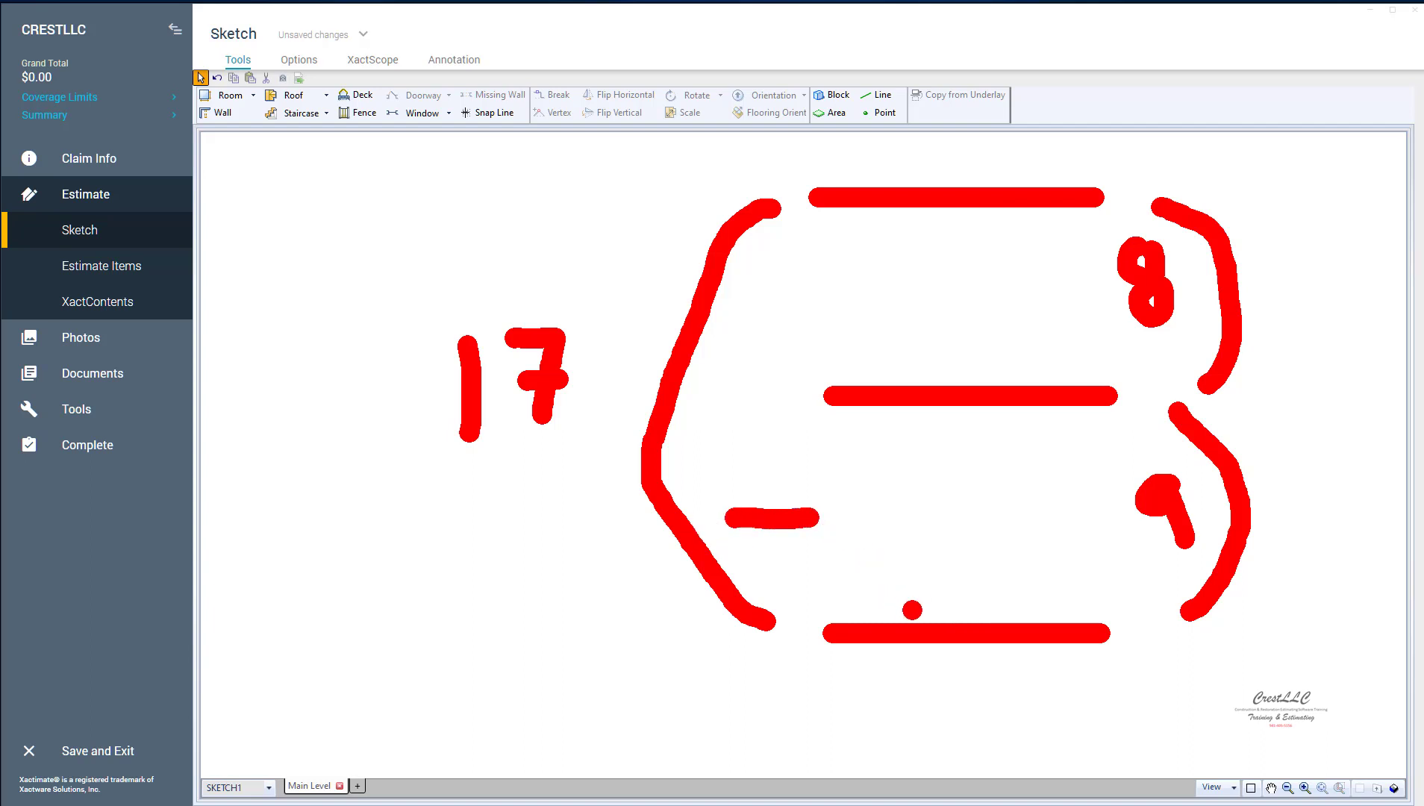
drag(915, 612, 836, 526)
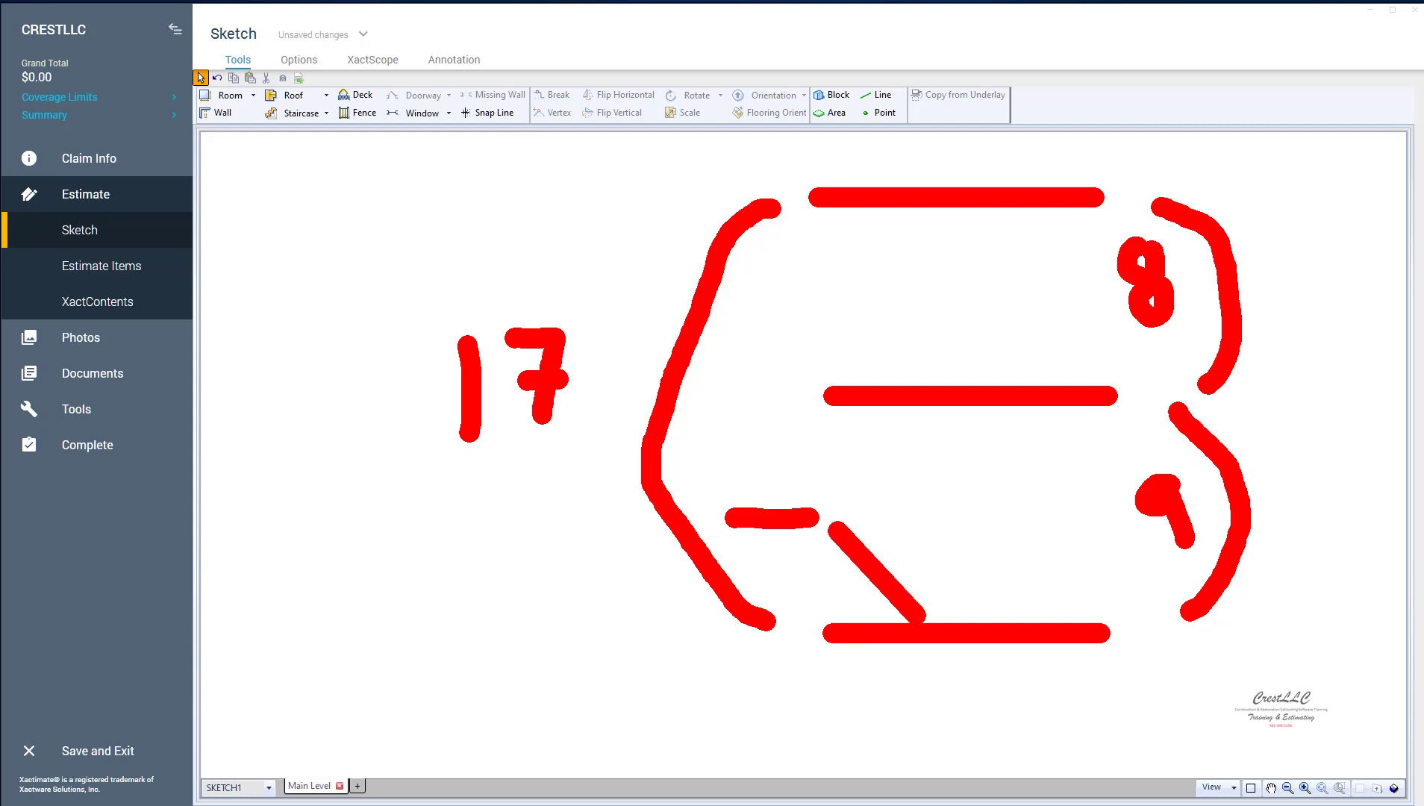
drag(713, 496, 804, 395)
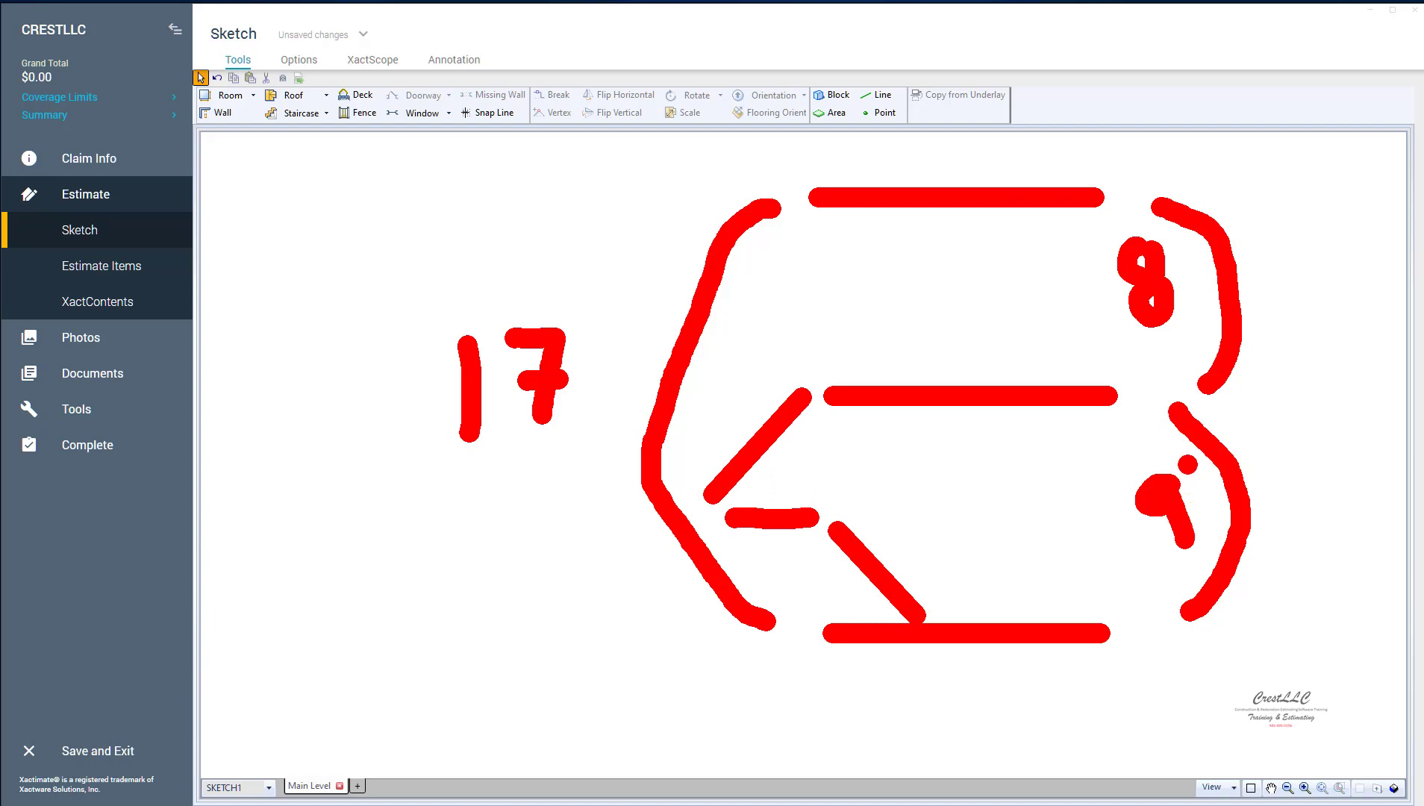
key(Escape)
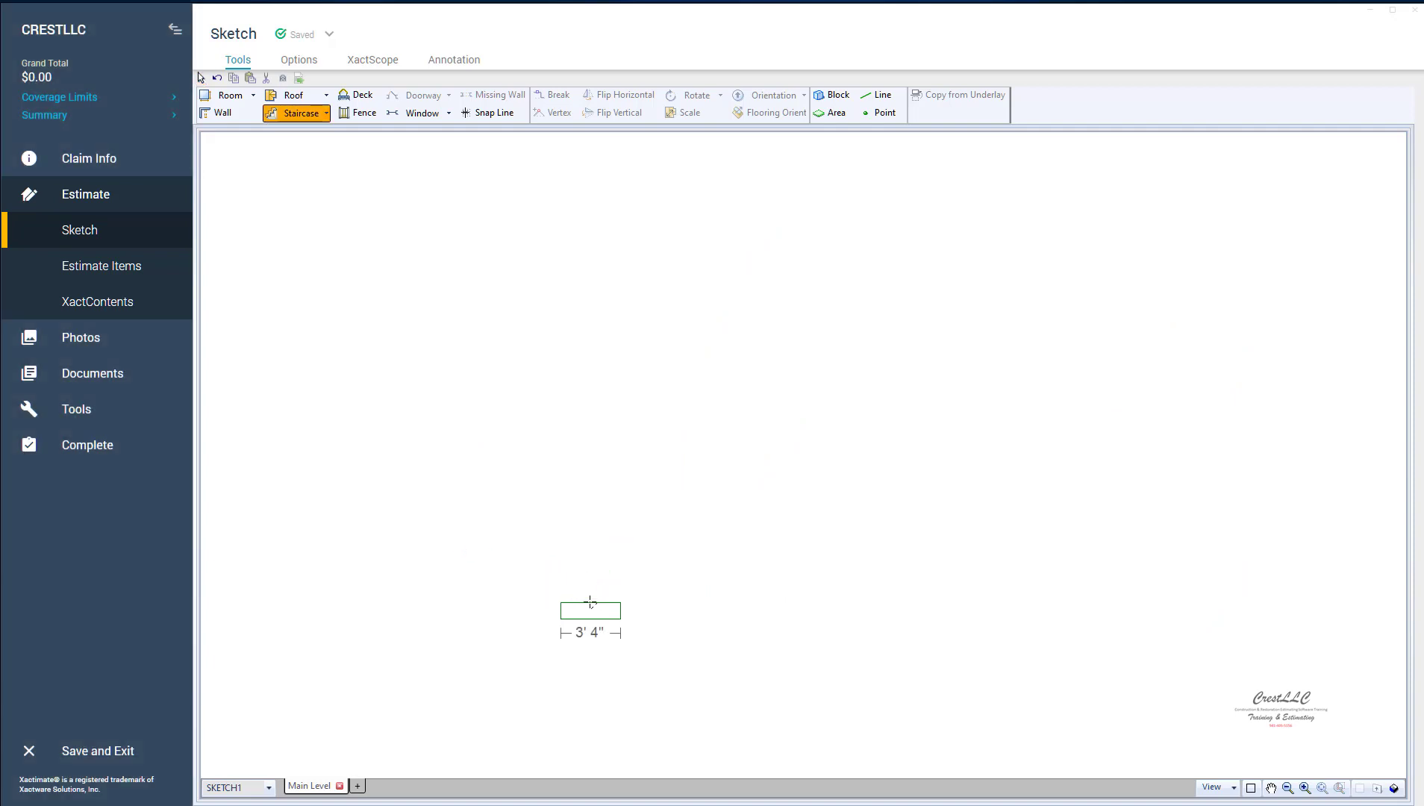
Draw an L-shaped staircase 3' 4" wide with a lower flight about 6' 2" long, a corner landing and an upper flight turning right about 6' 2".
click(590, 601)
drag(589, 602, 592, 507)
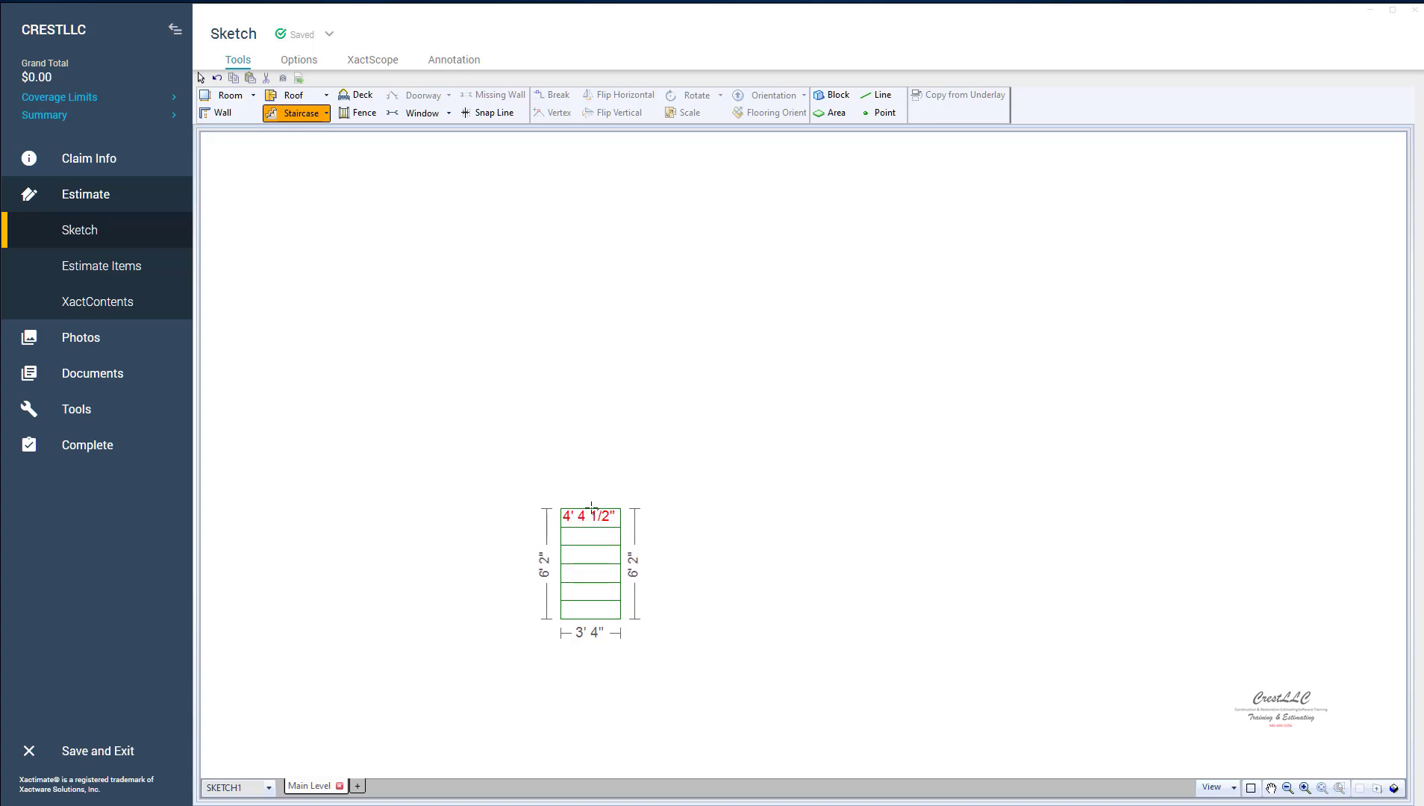
drag(592, 508, 734, 494)
double_click(705, 494)
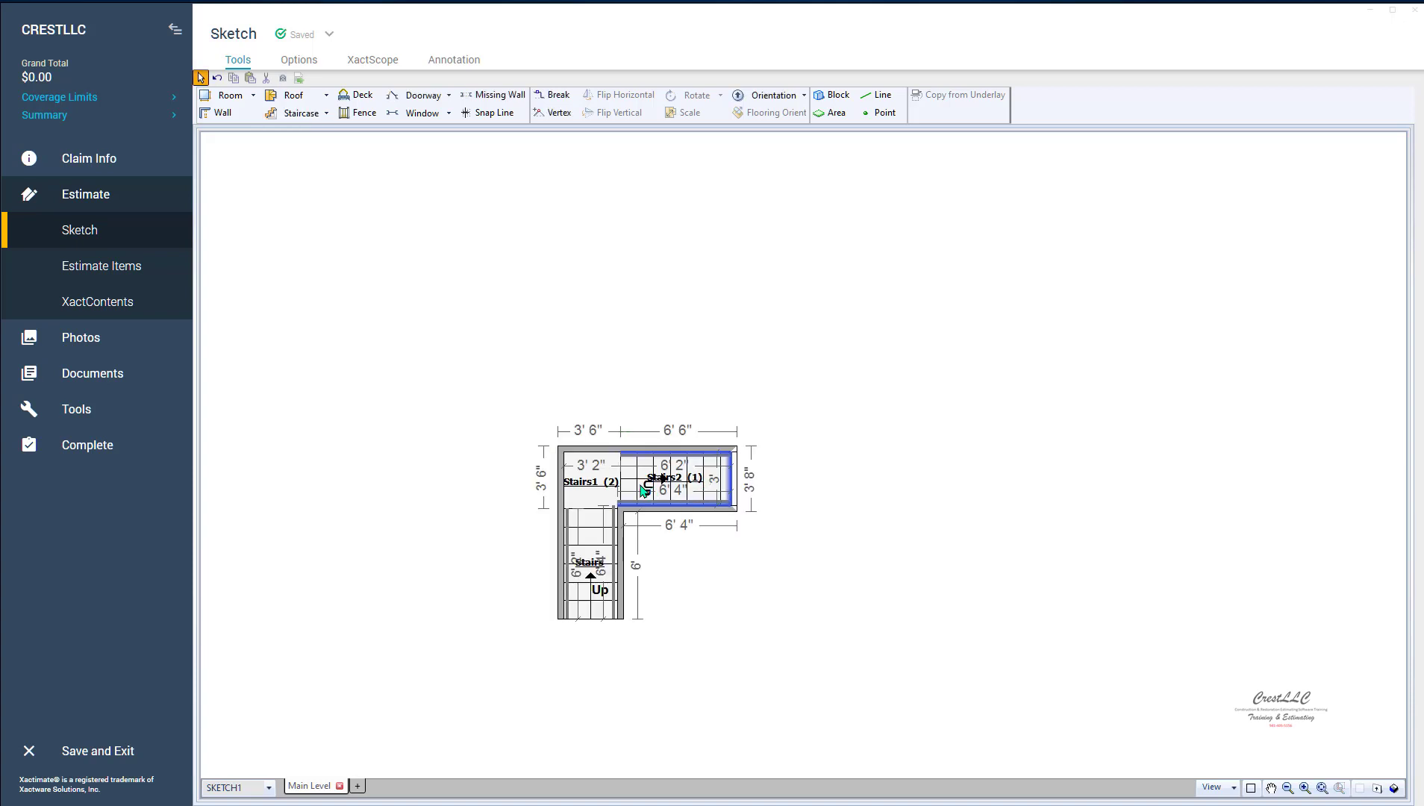
Select all six side walls of the flights and landing together and set Extend Exterior Surfaces to No.
scroll(498, 577, up, 3)
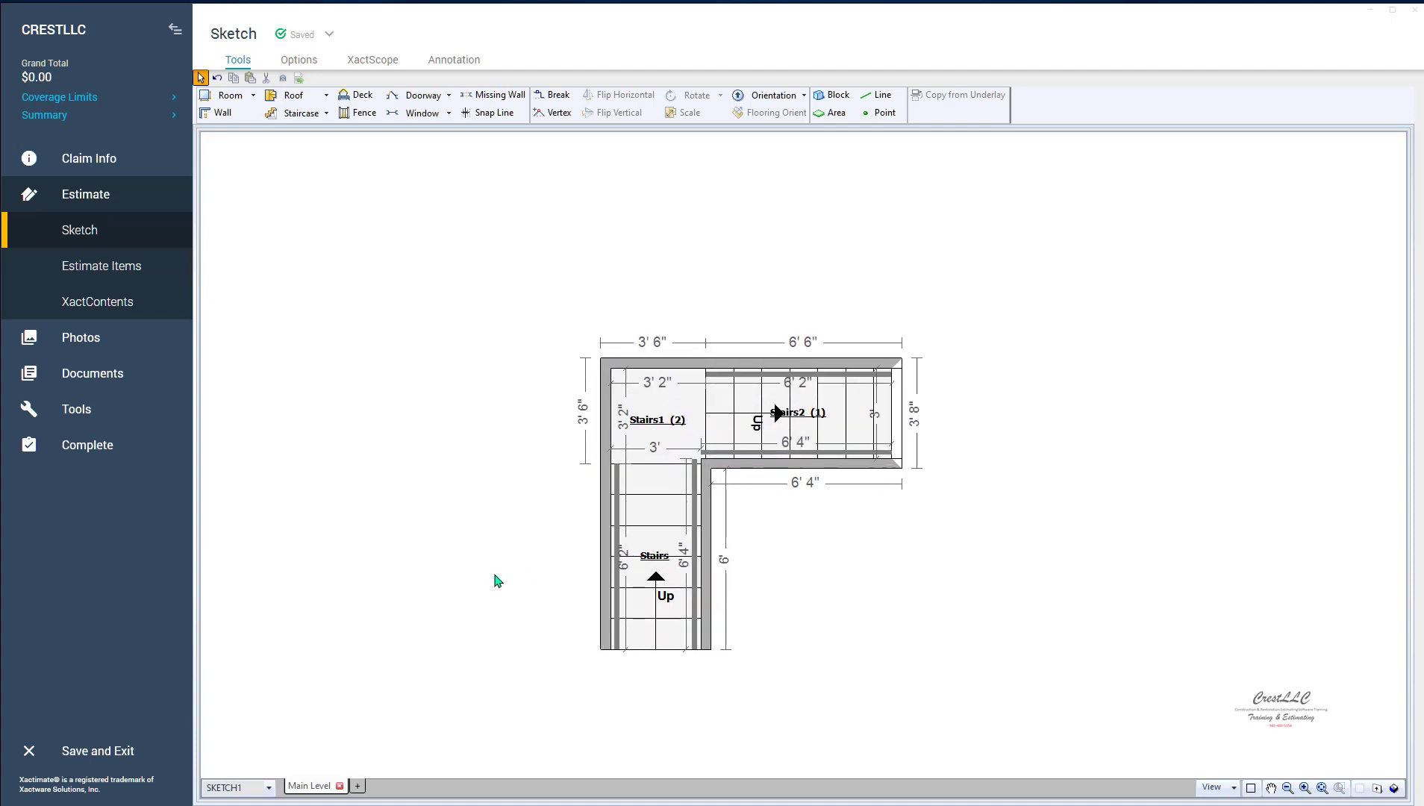
scroll(517, 586, up, 2)
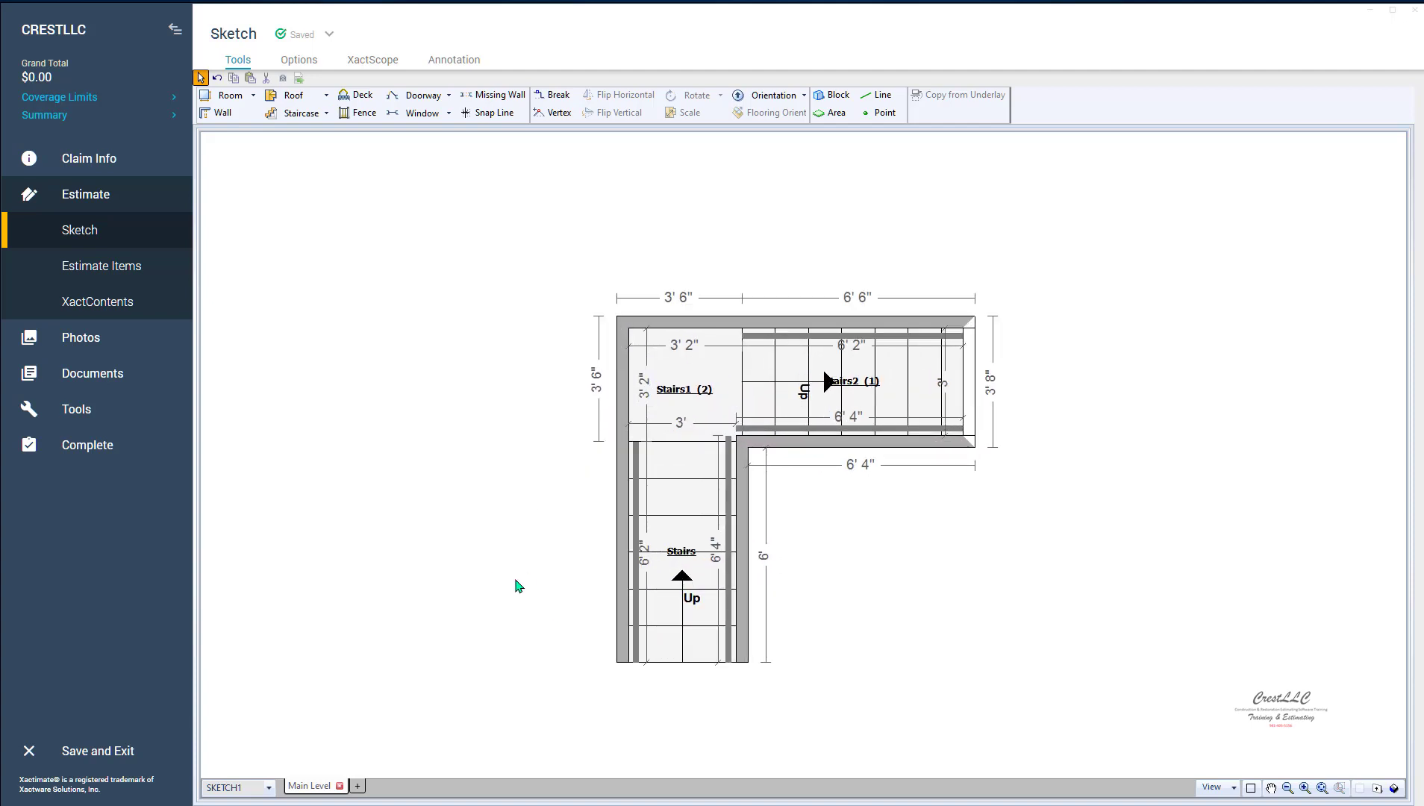
click(748, 596)
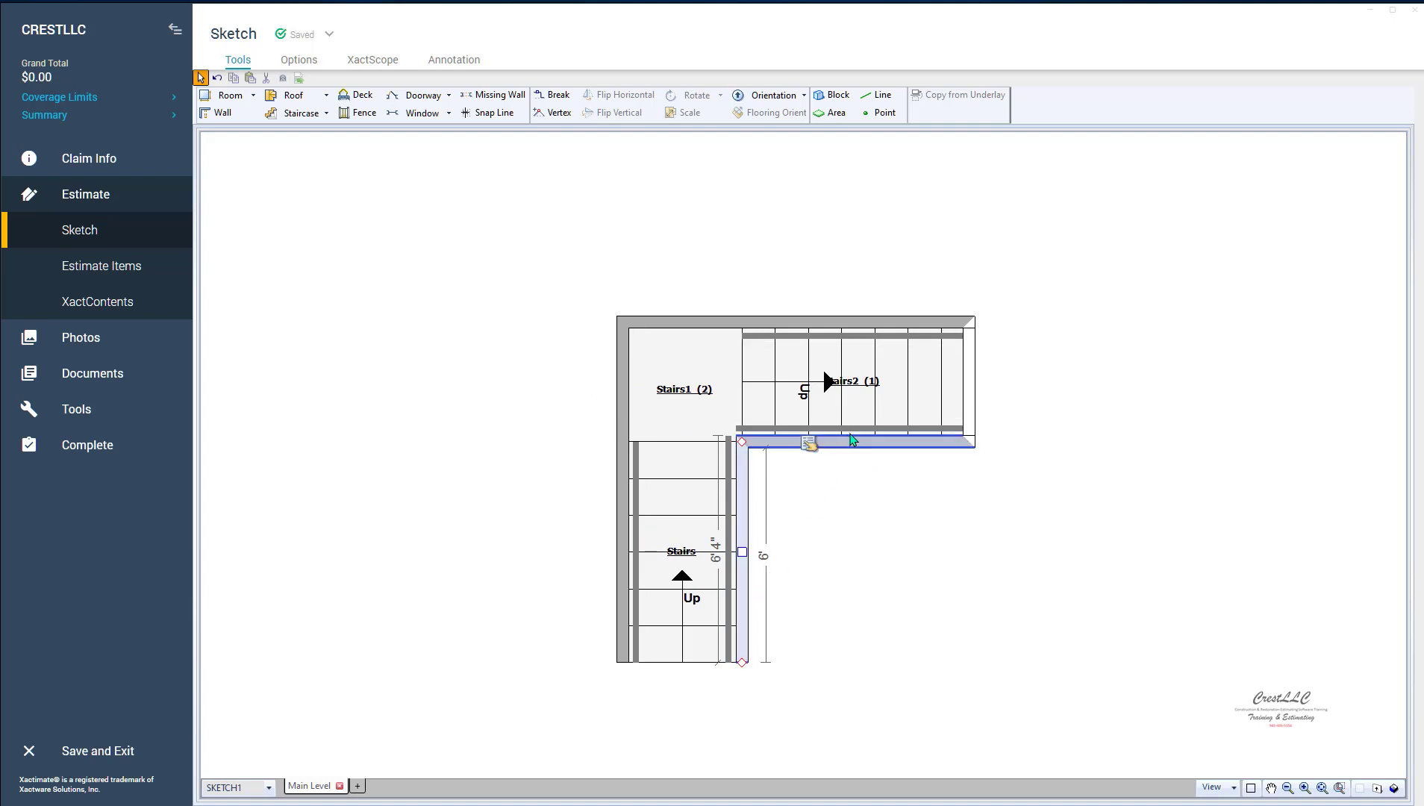
ctrl+click(858, 325)
ctrl+click(621, 373)
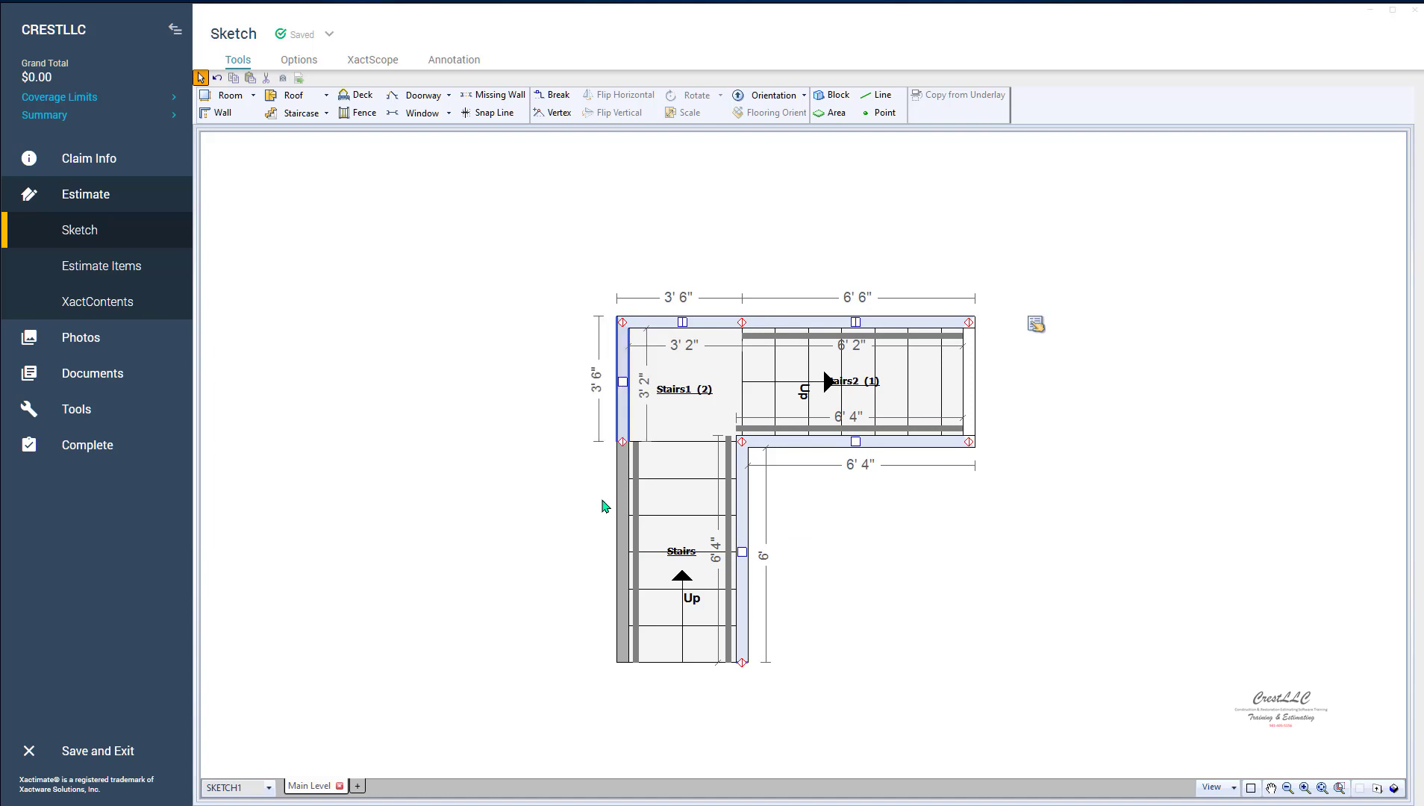
ctrl+click(622, 539)
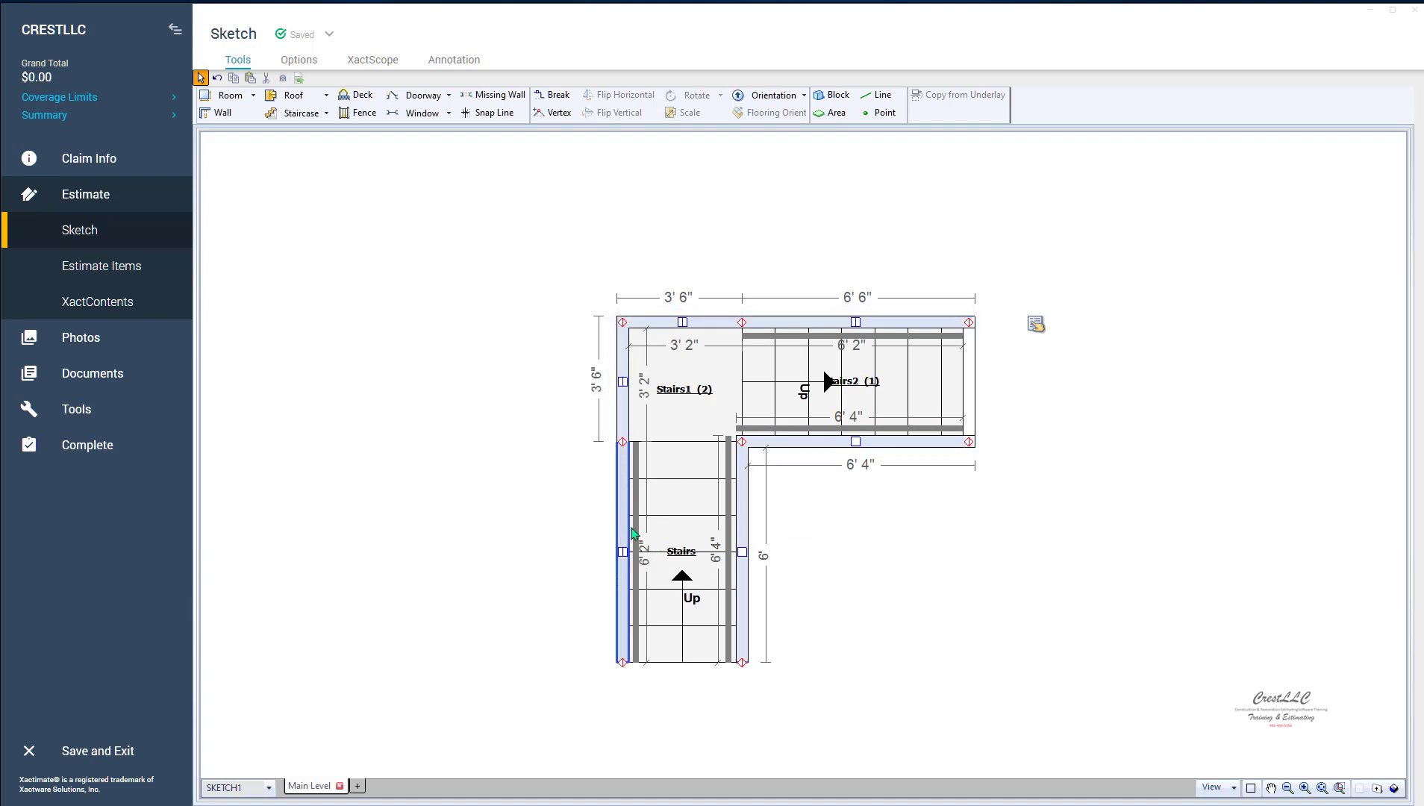
click(1035, 327)
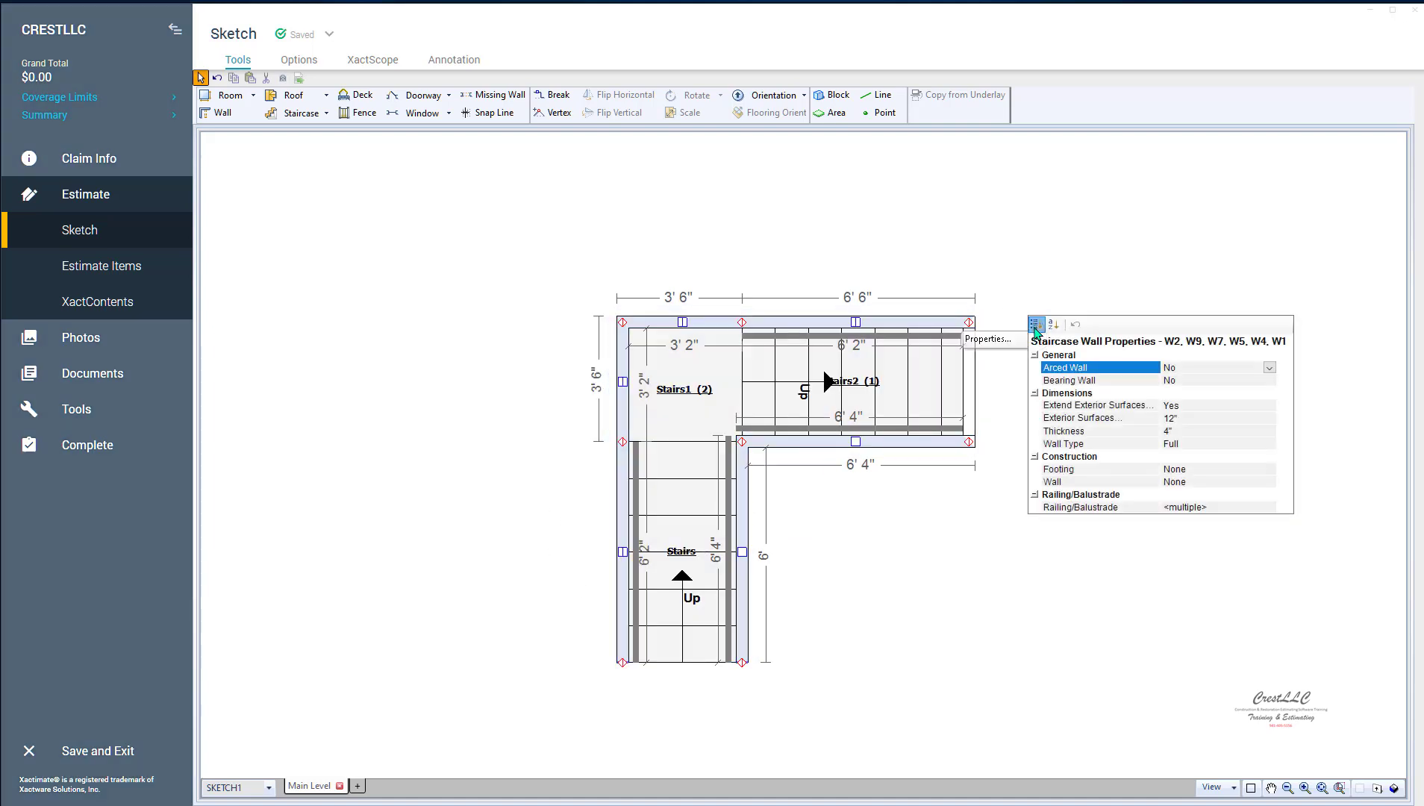
click(1176, 406)
double_click(1176, 407)
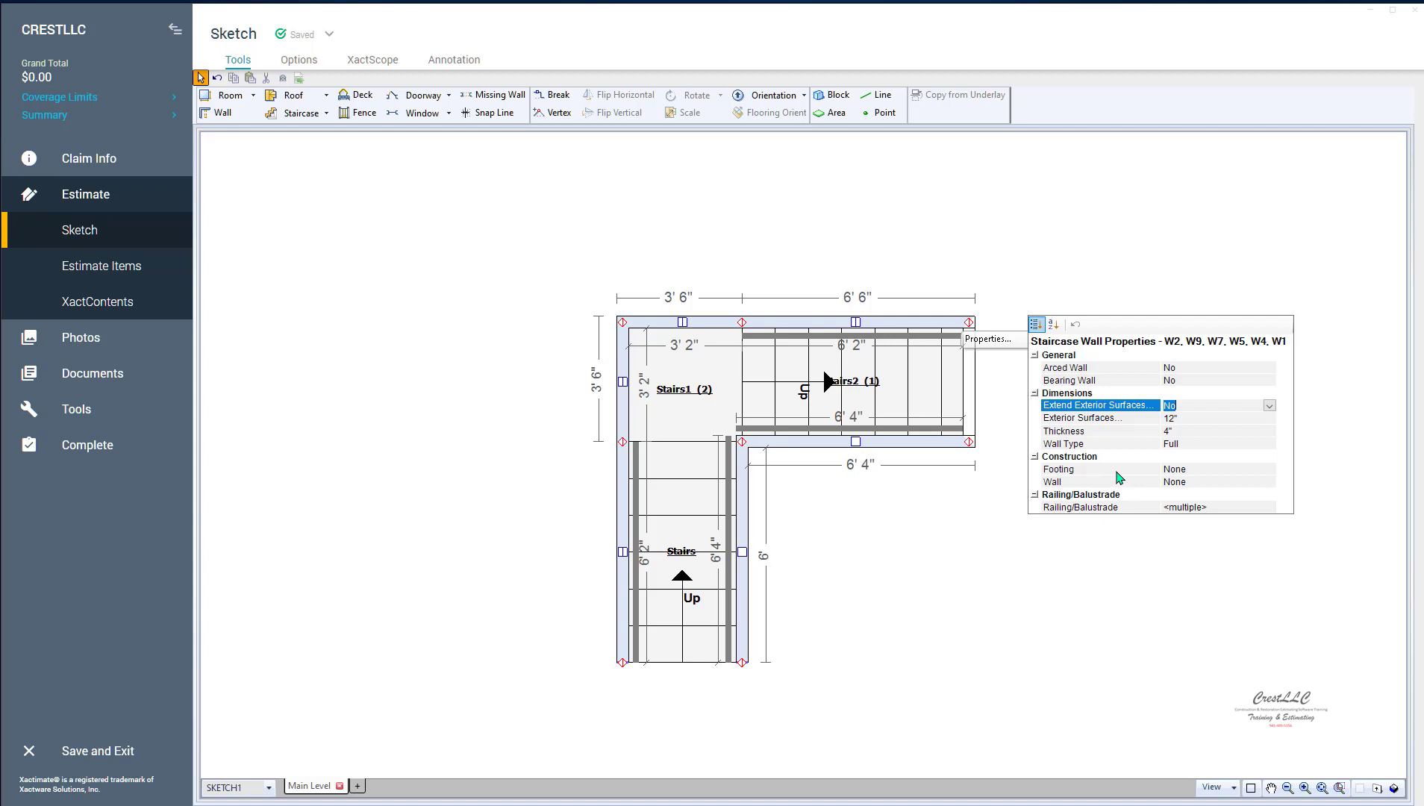
Set the selected staircase walls' wall type to Missing (end to end) and clear the selection.
click(1183, 444)
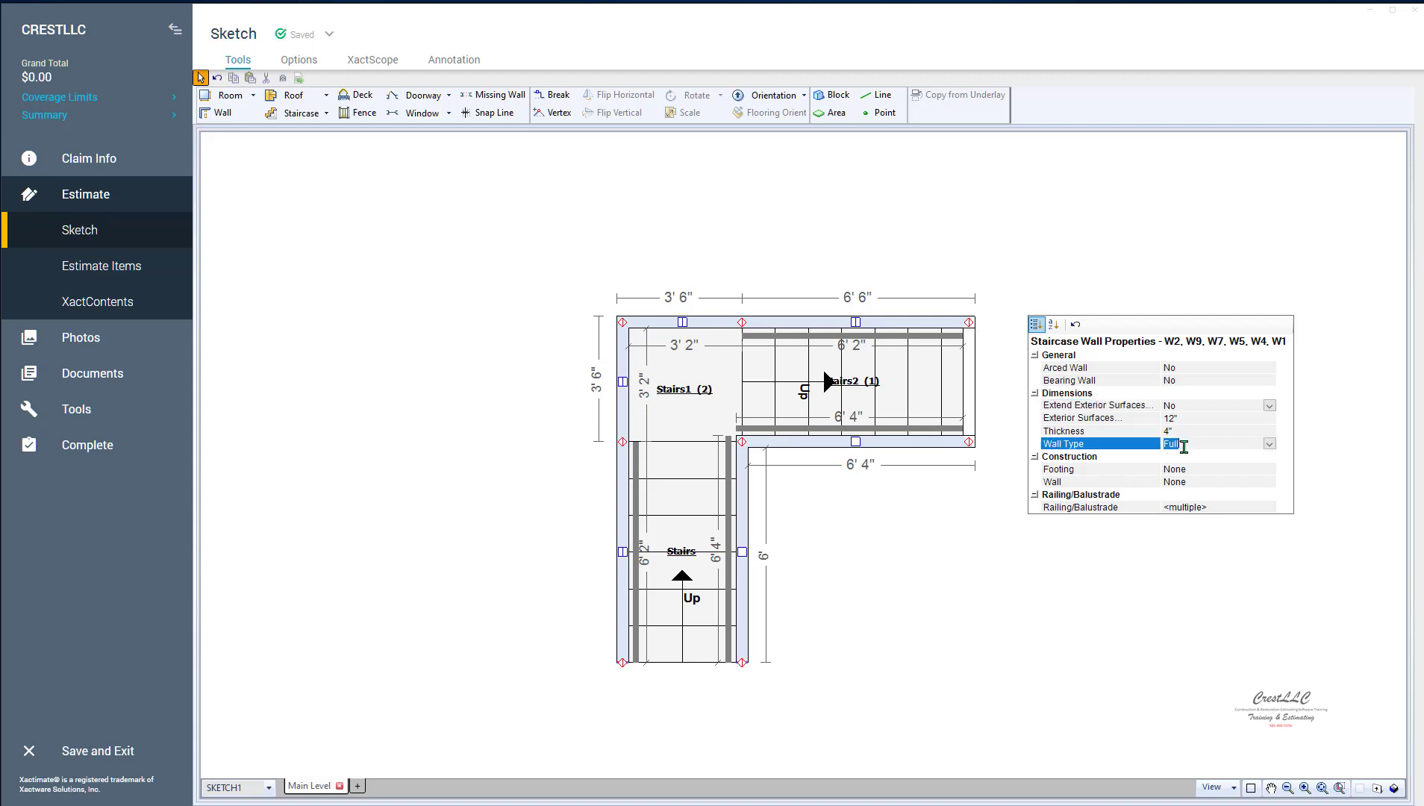
click(1268, 443)
click(1209, 465)
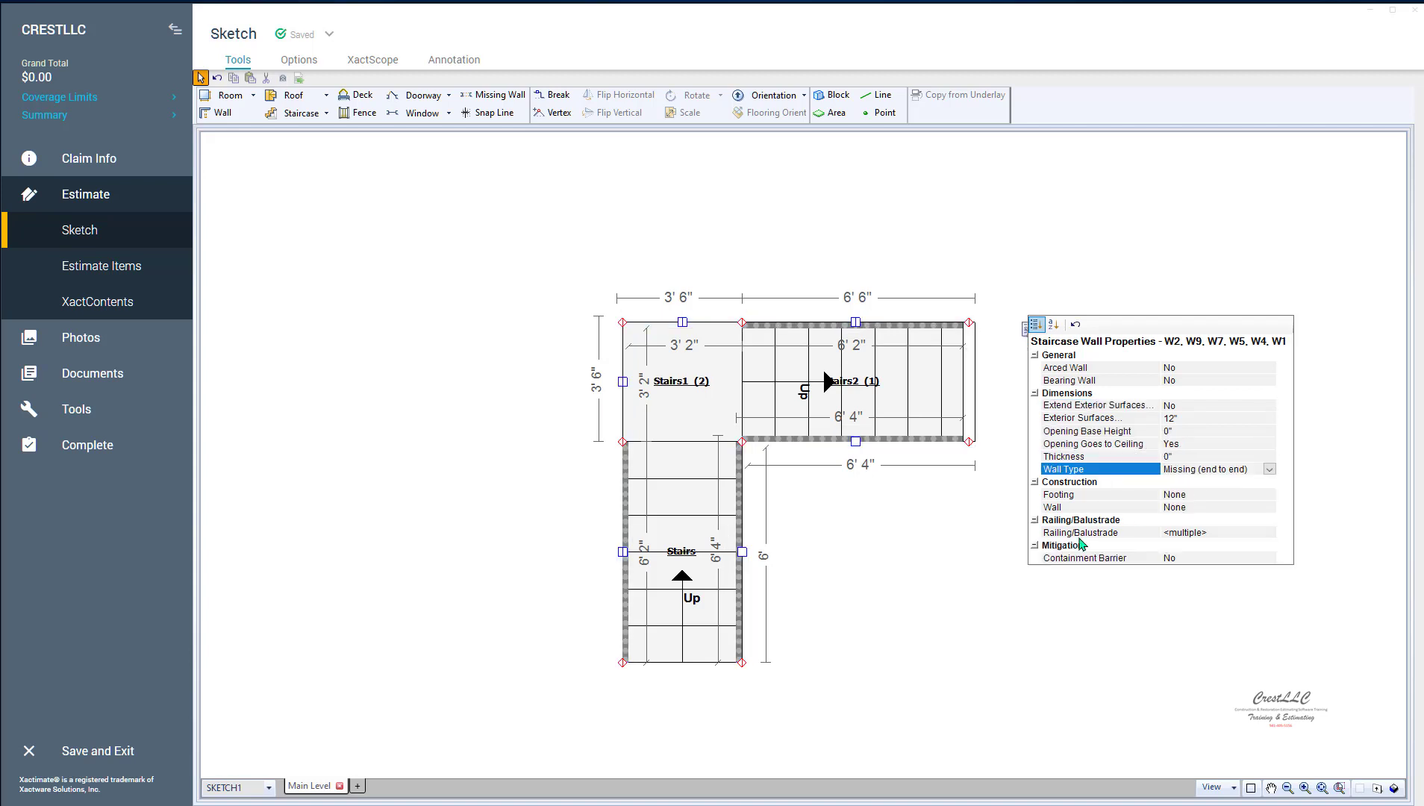
click(935, 590)
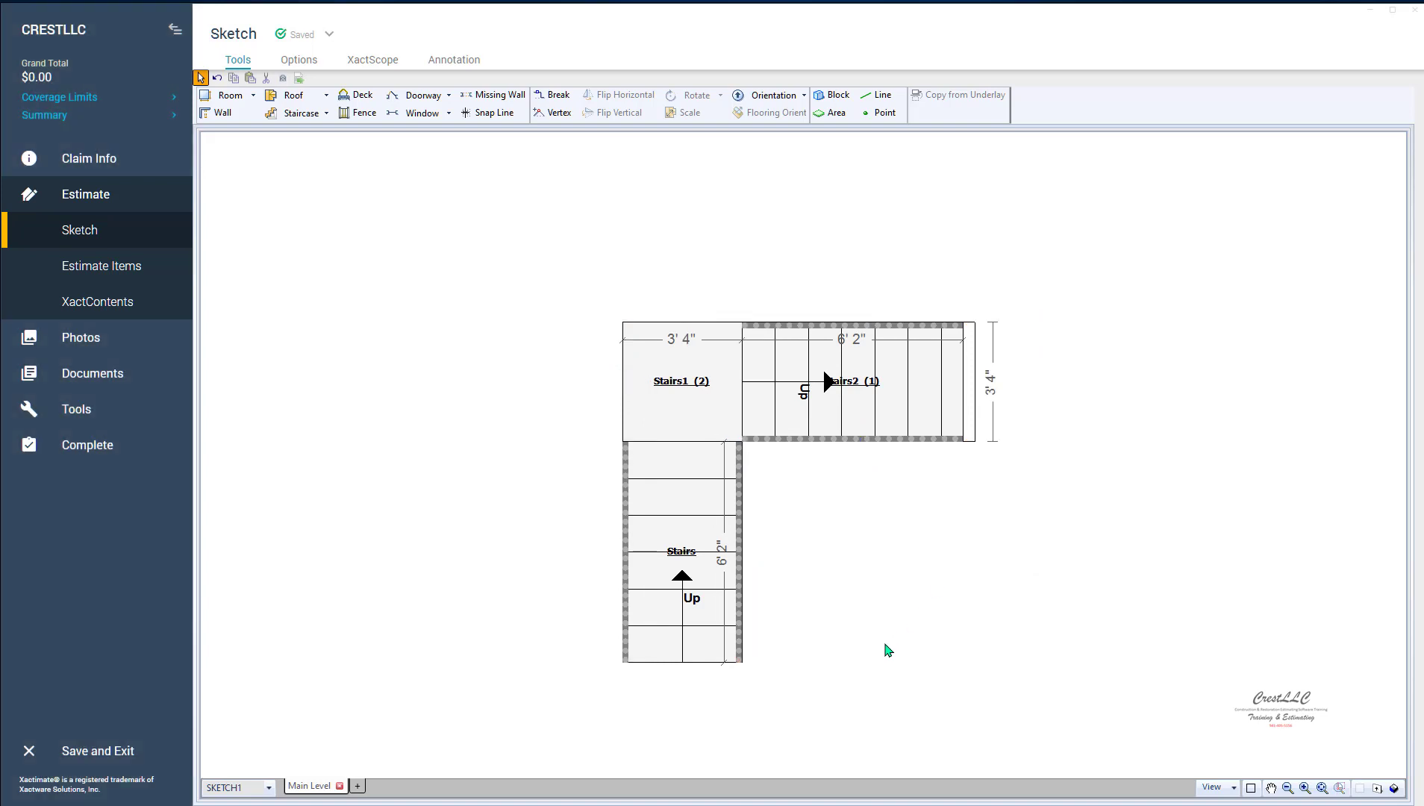
Inspect the L-shaped staircase and its railings in 3D from several sides, ending back in the plan view.
key(F12)
mouse_move(864, 641)
mouse_down()
mouse_move(967, 495)
mouse_move(1017, 363)
mouse_move(979, 412)
mouse_move(999, 440)
mouse_move(1028, 400)
mouse_move(1101, 397)
mouse_up()
drag(778, 540, 857, 539)
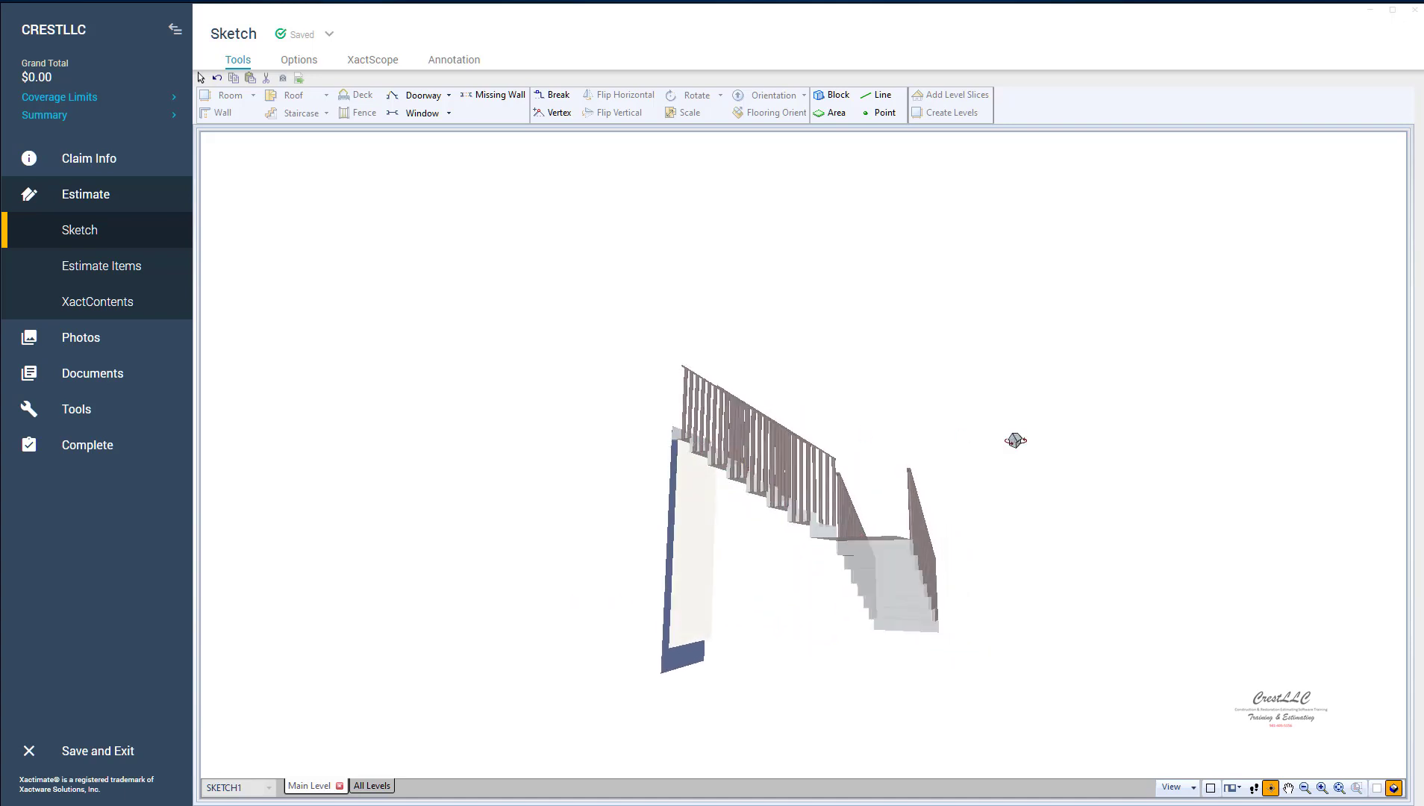
drag(998, 512, 889, 517)
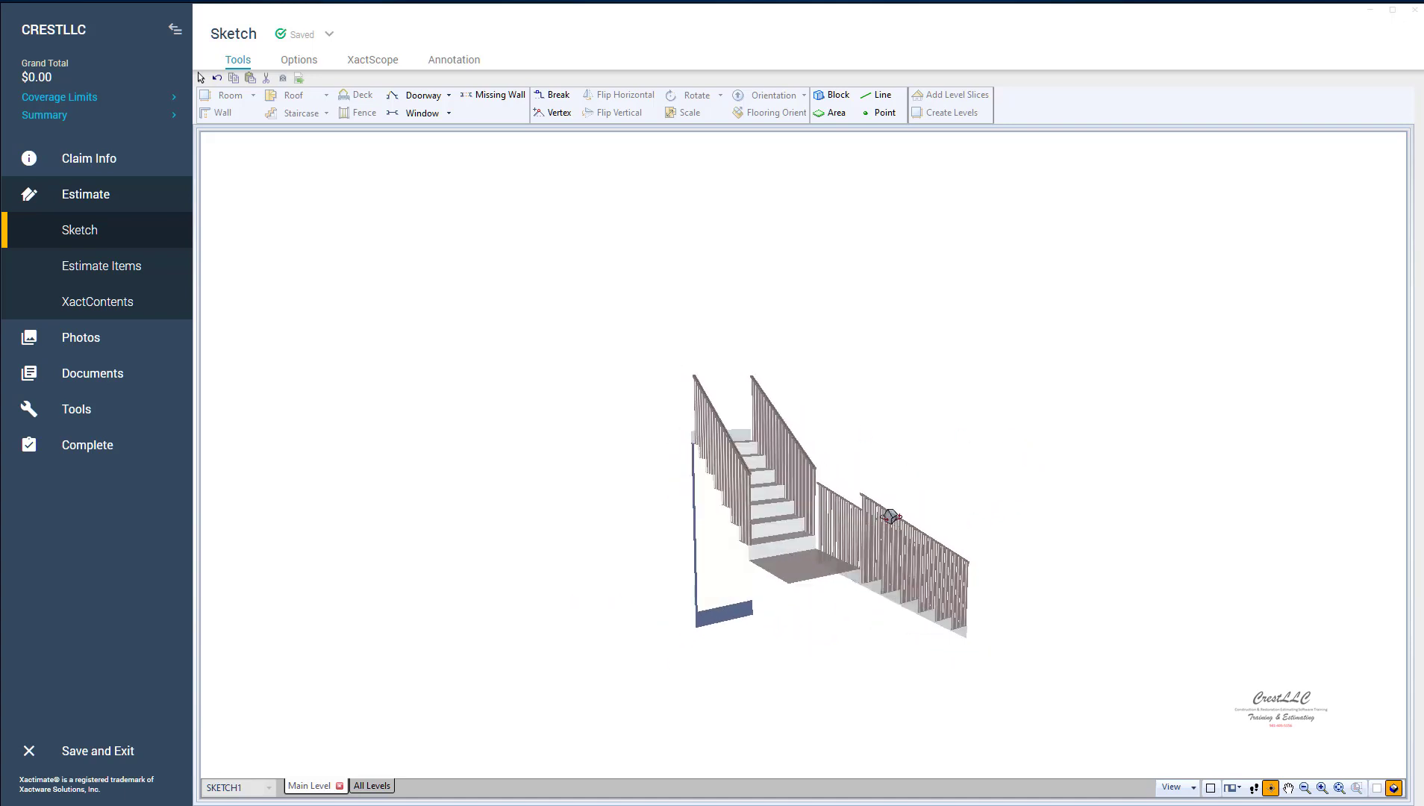
key(F8)
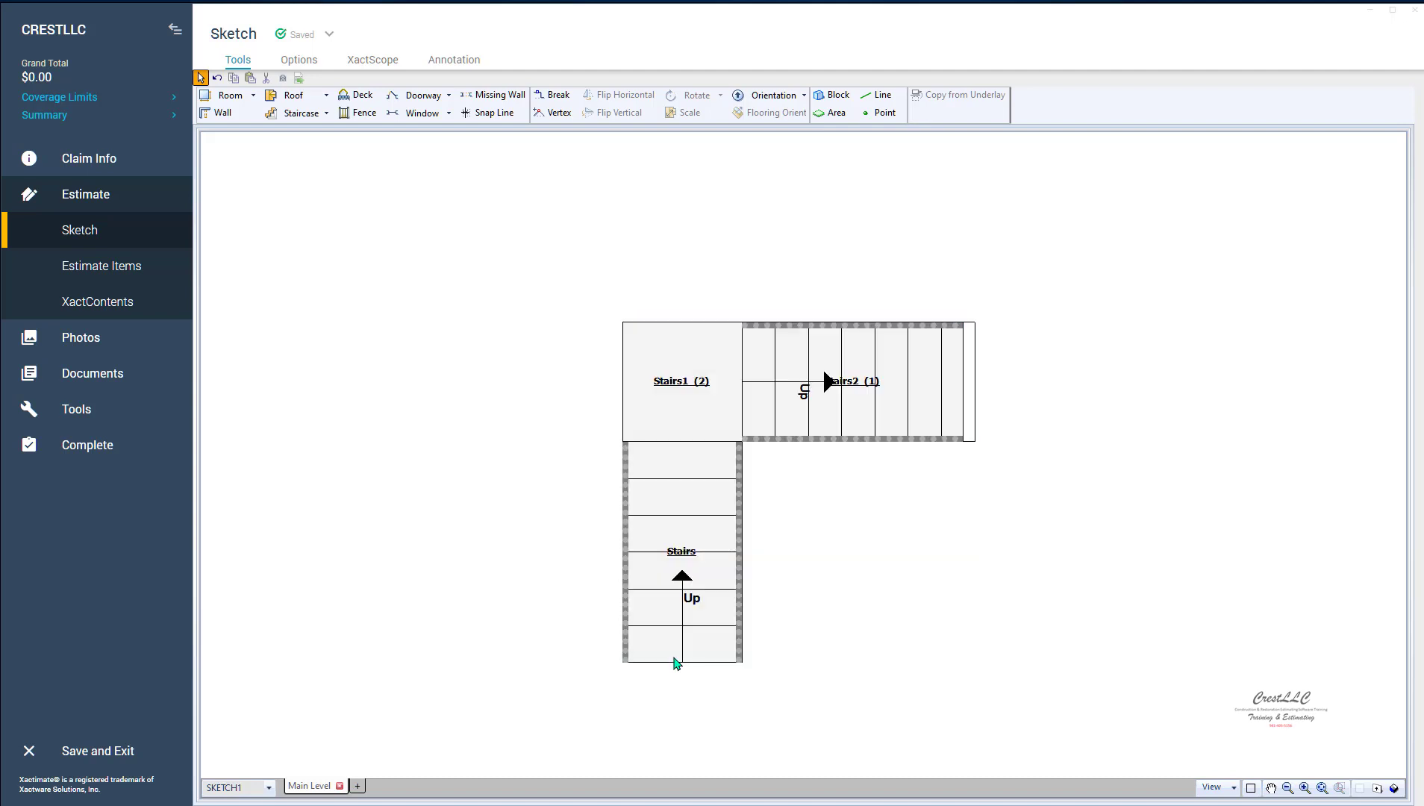
Set the lower flight's total rise to 4' 6" and its Height - Level ceiling height to 17', and review its top and base heights.
double_click(680, 553)
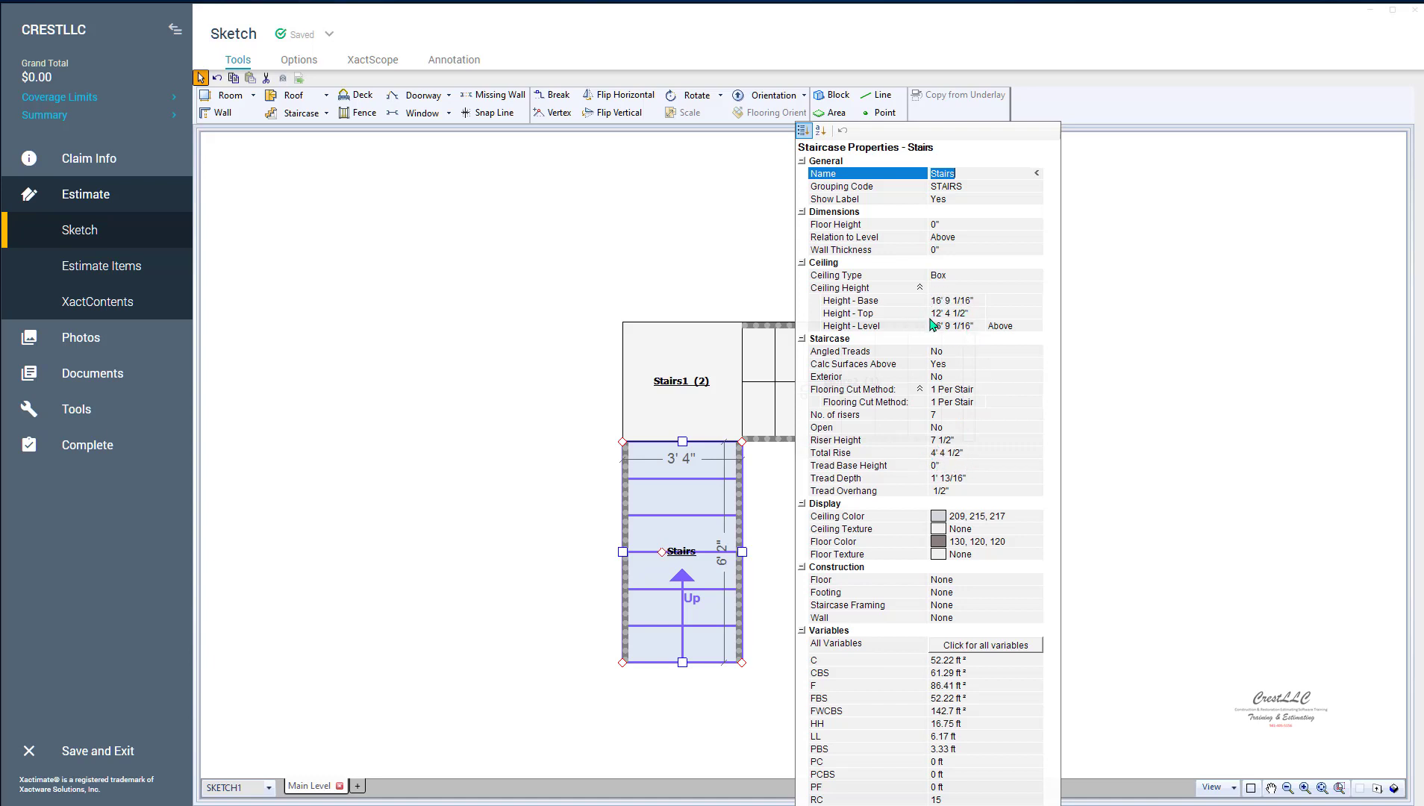
click(949, 453)
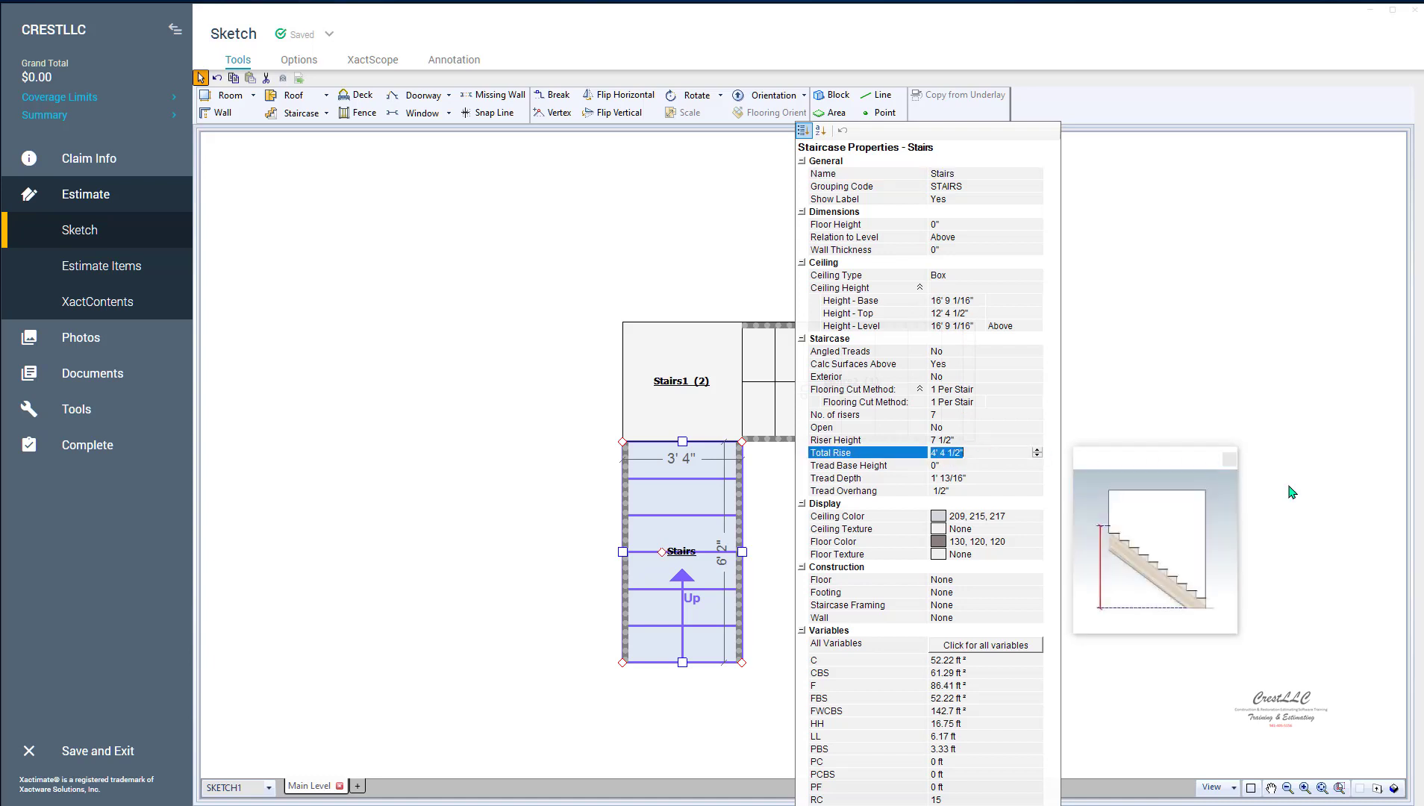
text(4' 6)
key(Return)
click(876, 333)
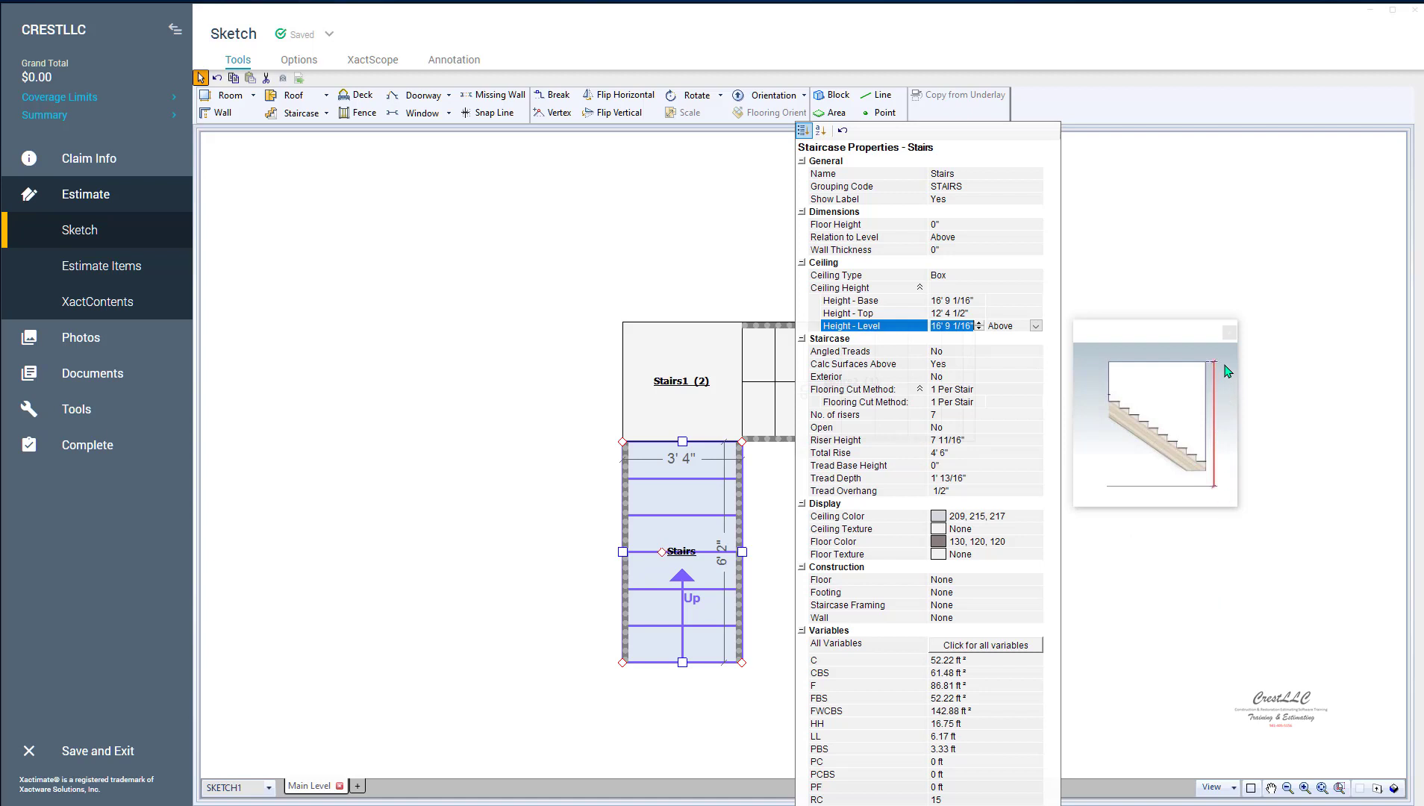
text(17)
key(Return)
click(675, 384)
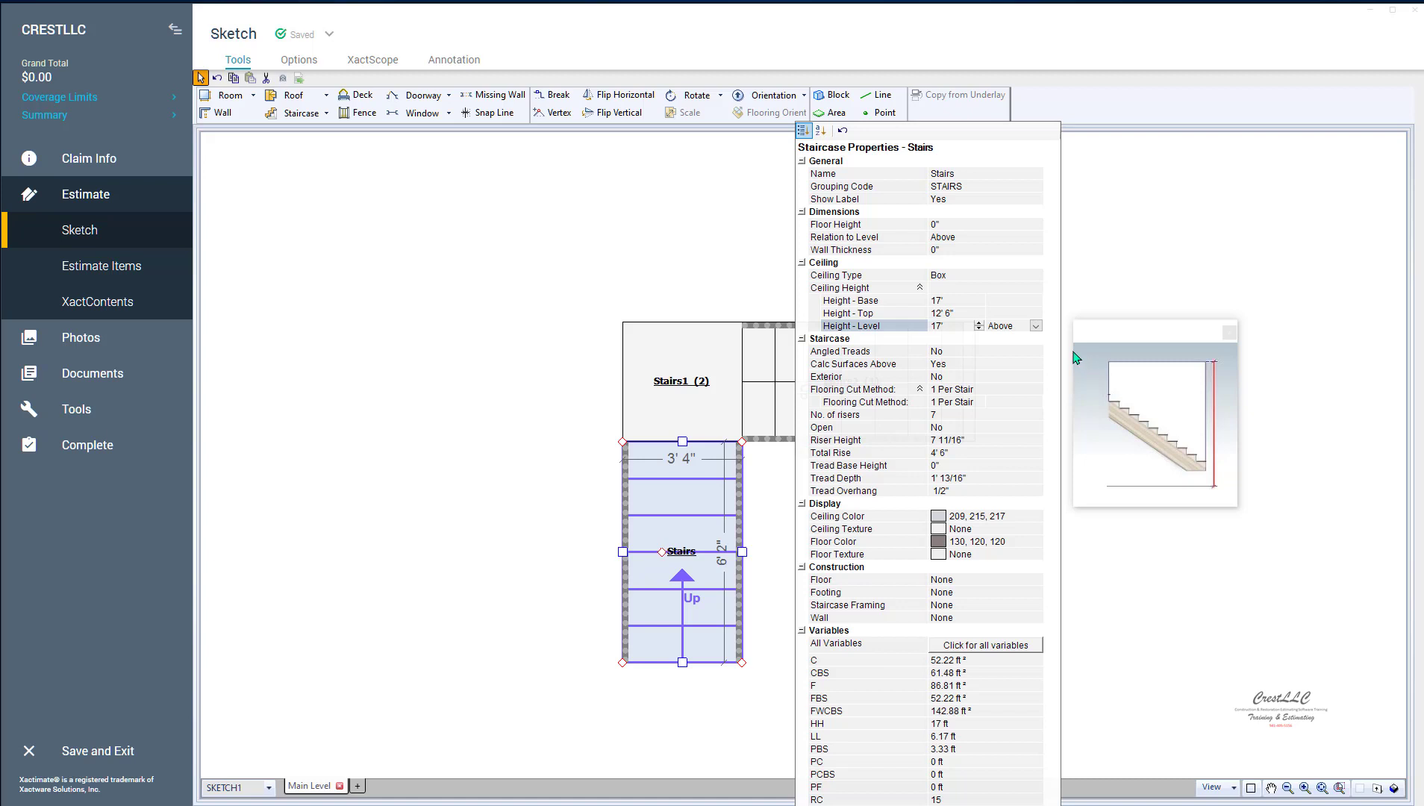
click(888, 316)
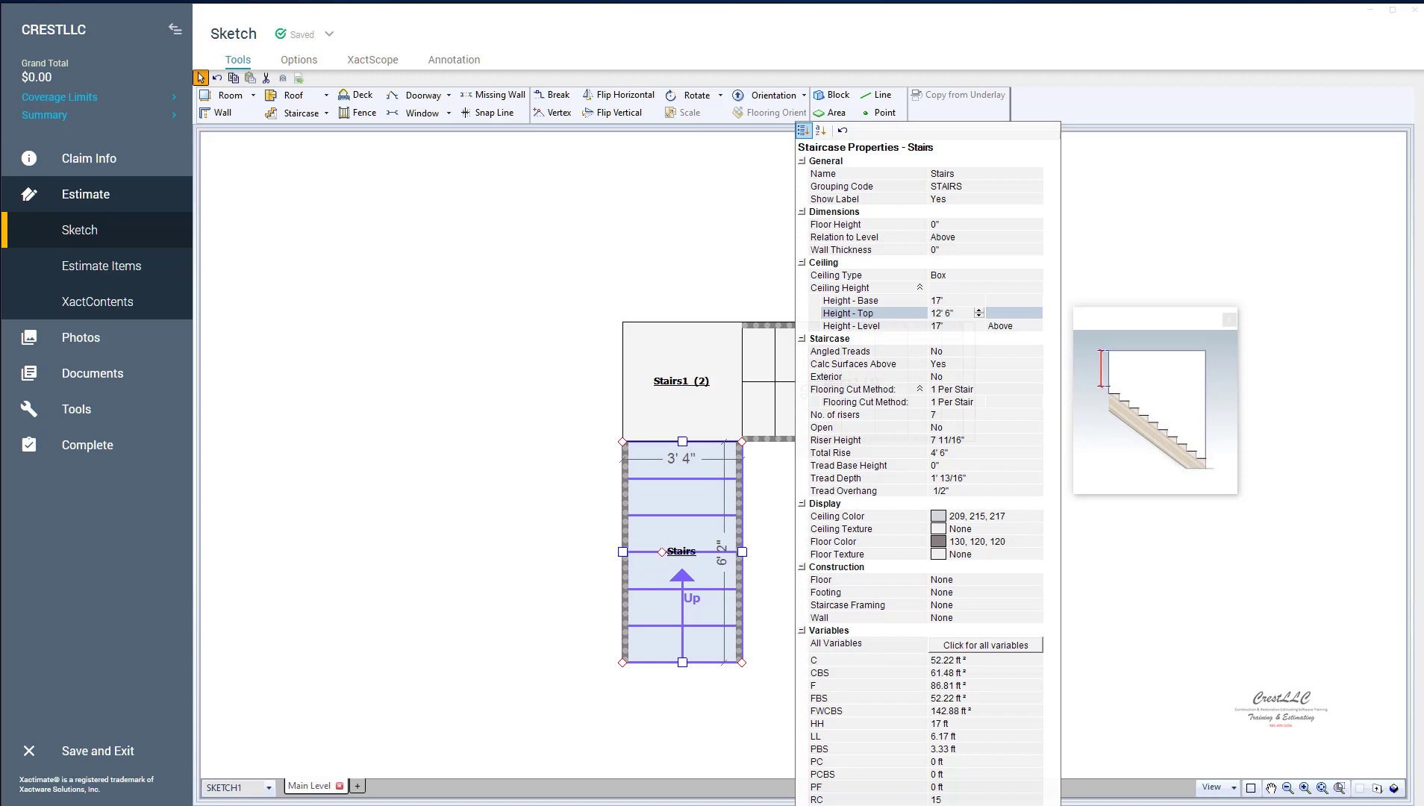
click(875, 302)
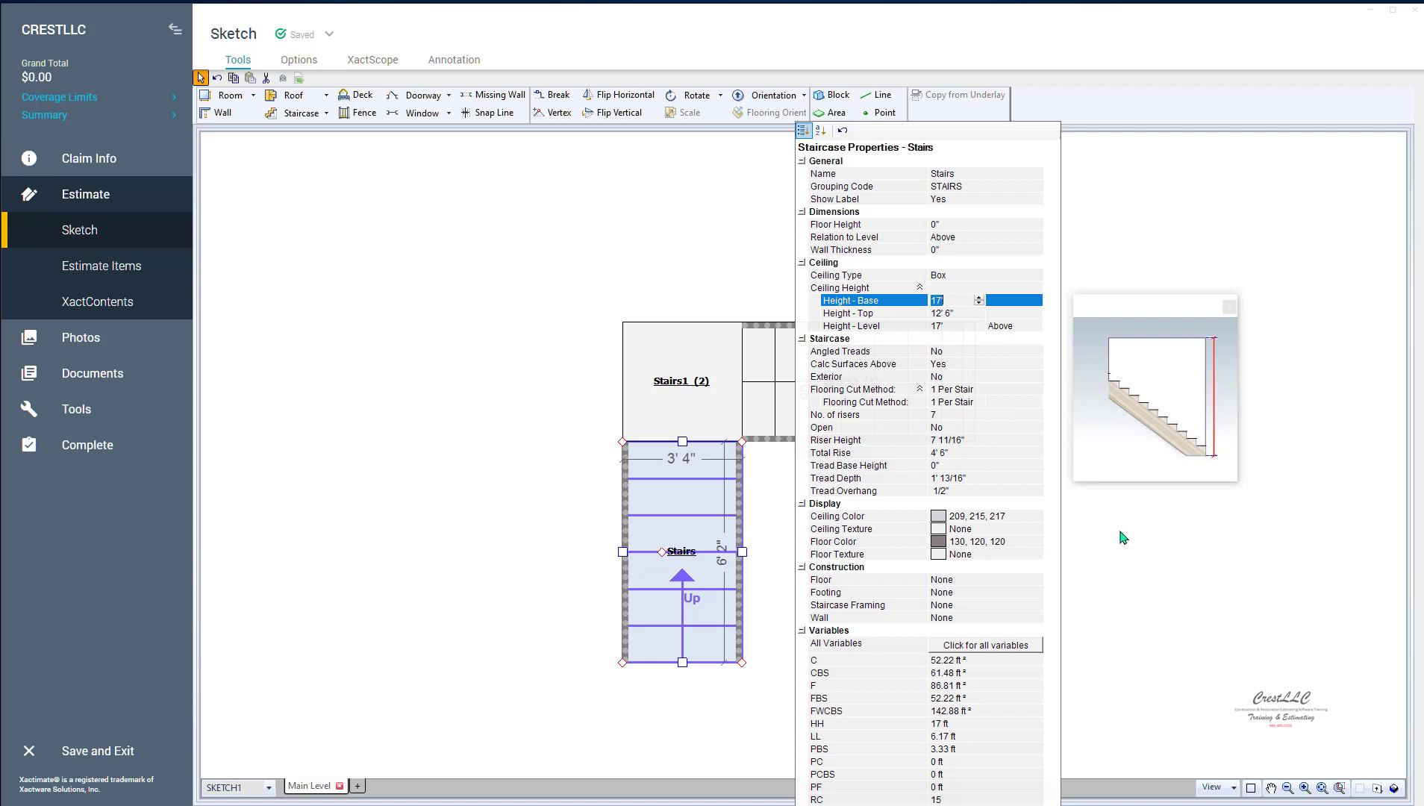
Set the corner landing's tread base height to 4' 6" and its Height - Level ceiling height to 17'.
click(681, 382)
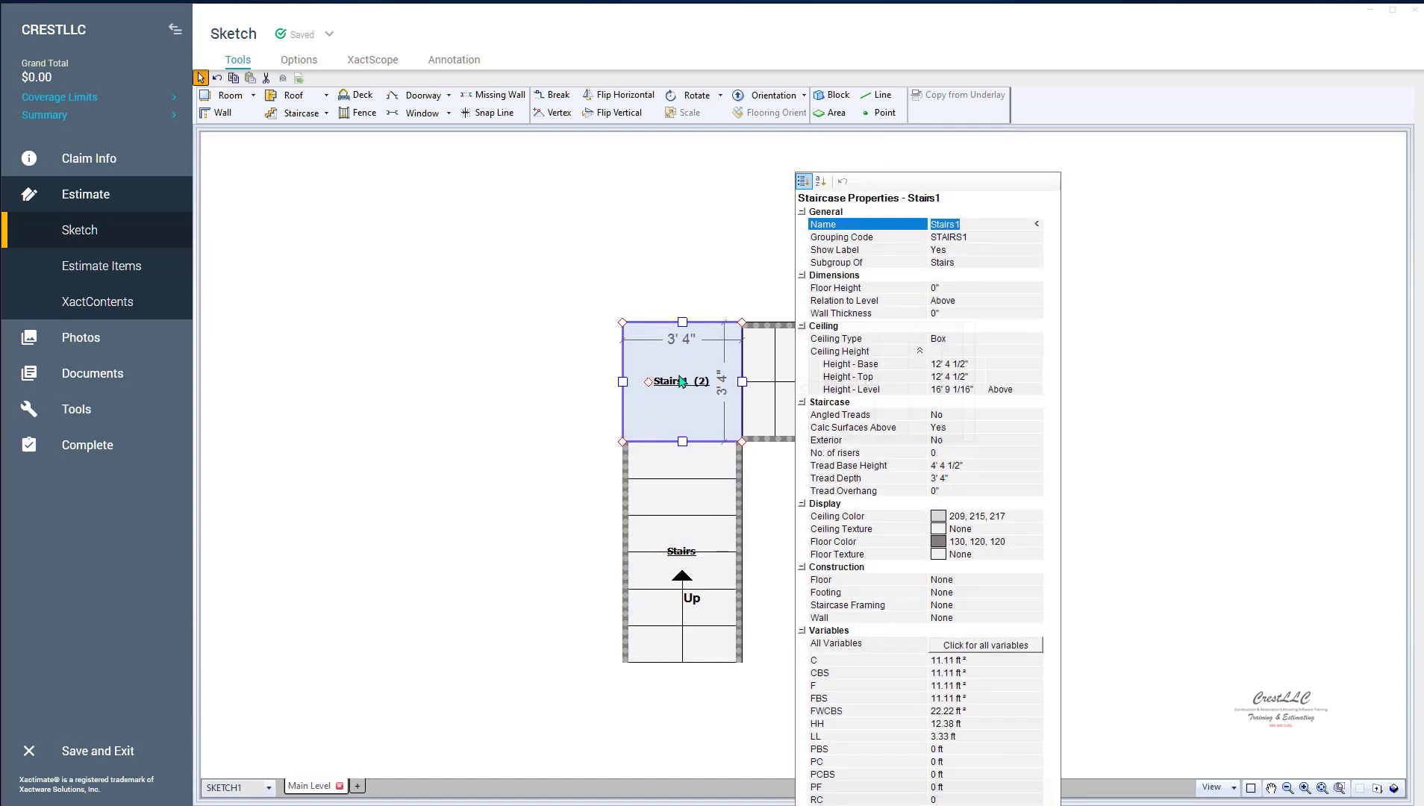
click(888, 467)
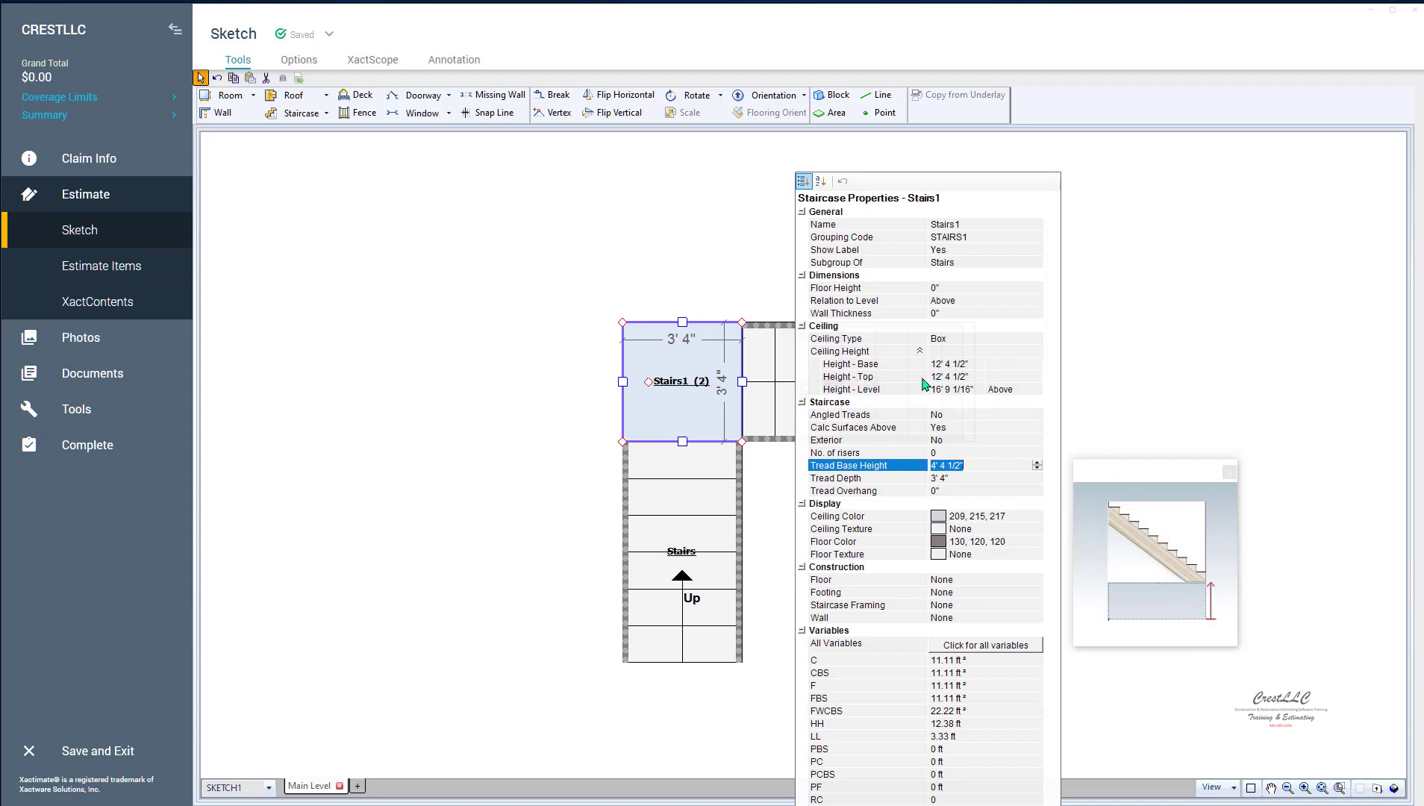
text(4' 6)
click(978, 389)
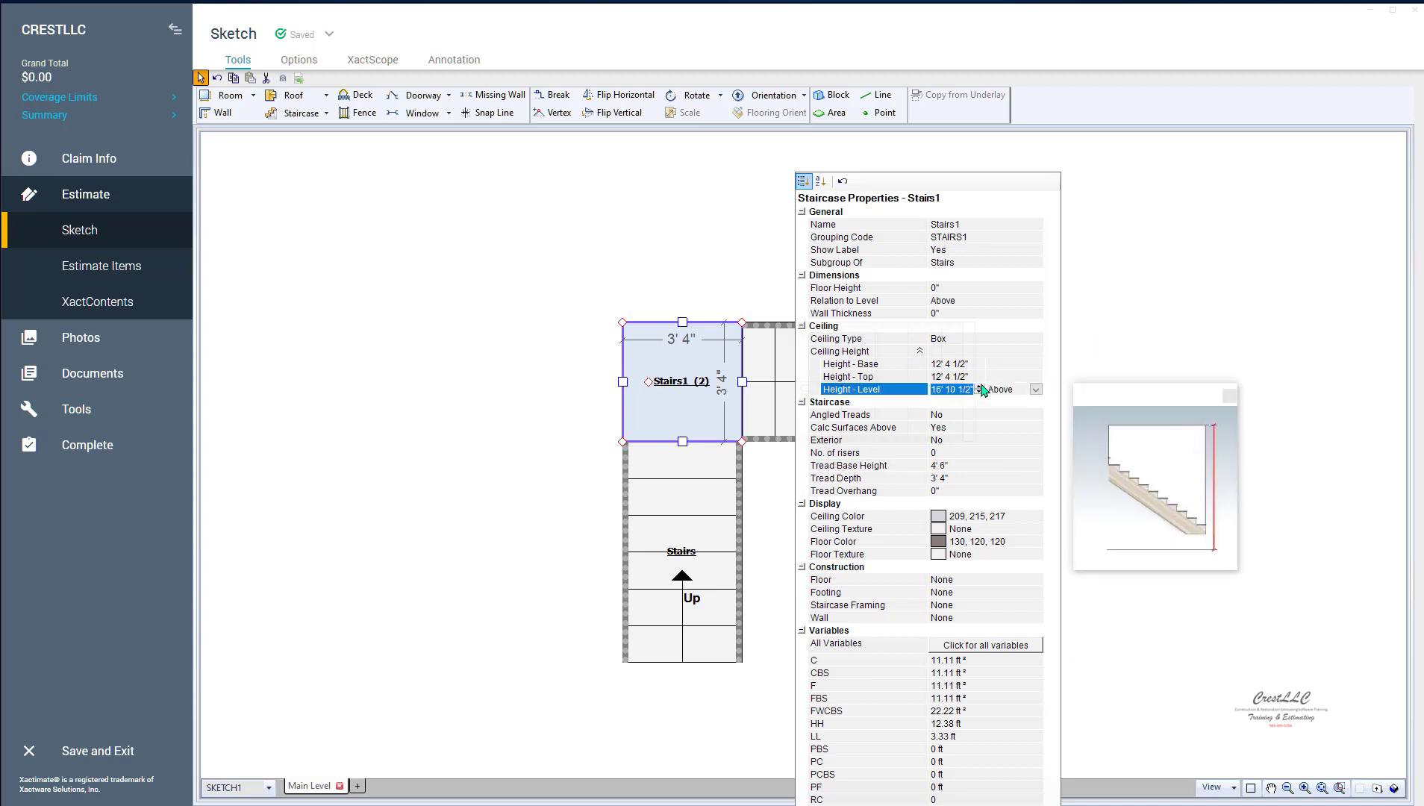
text(17)
key(Return)
Compare the landing's Height - Base and Height - Top ceiling properties using their illustrations, and clear the selection.
click(898, 366)
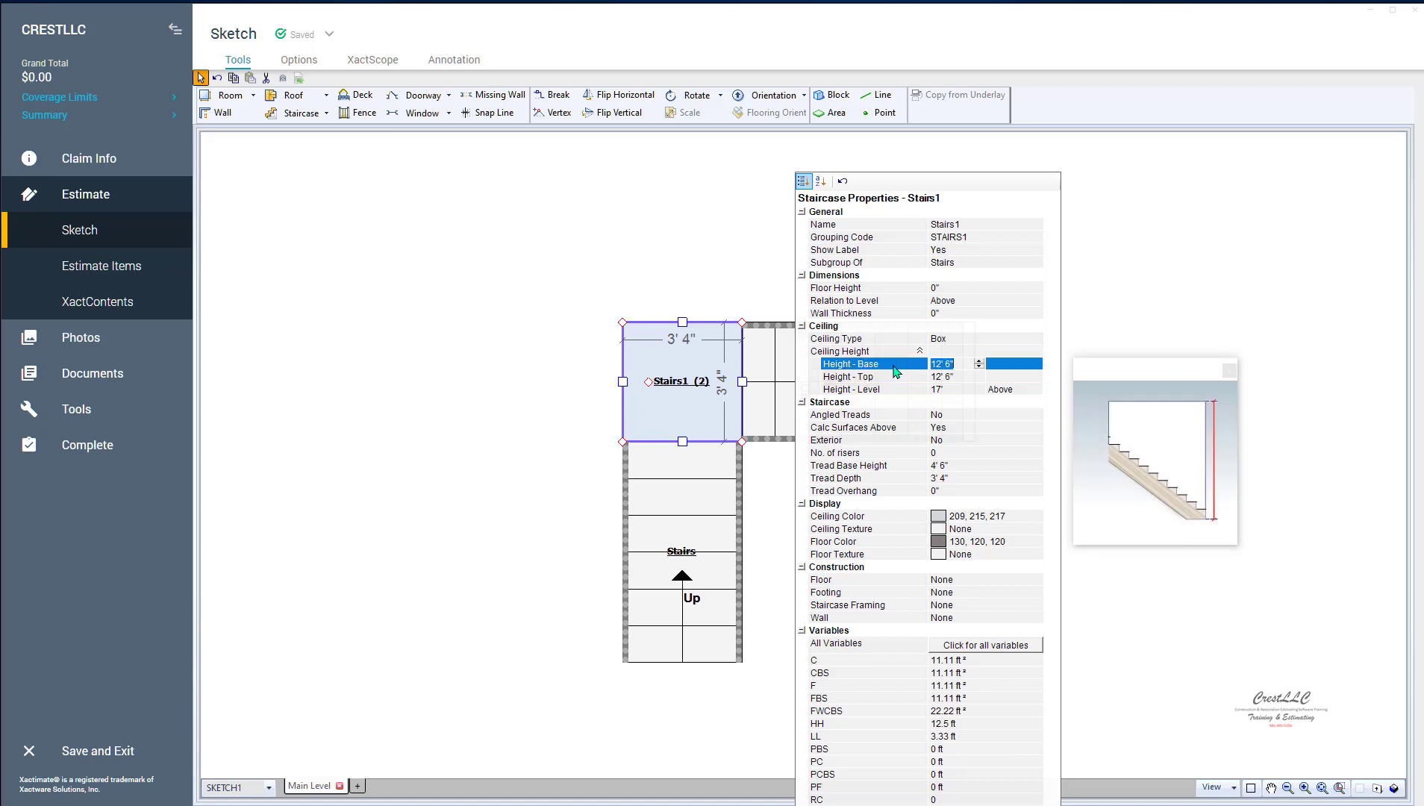
click(895, 377)
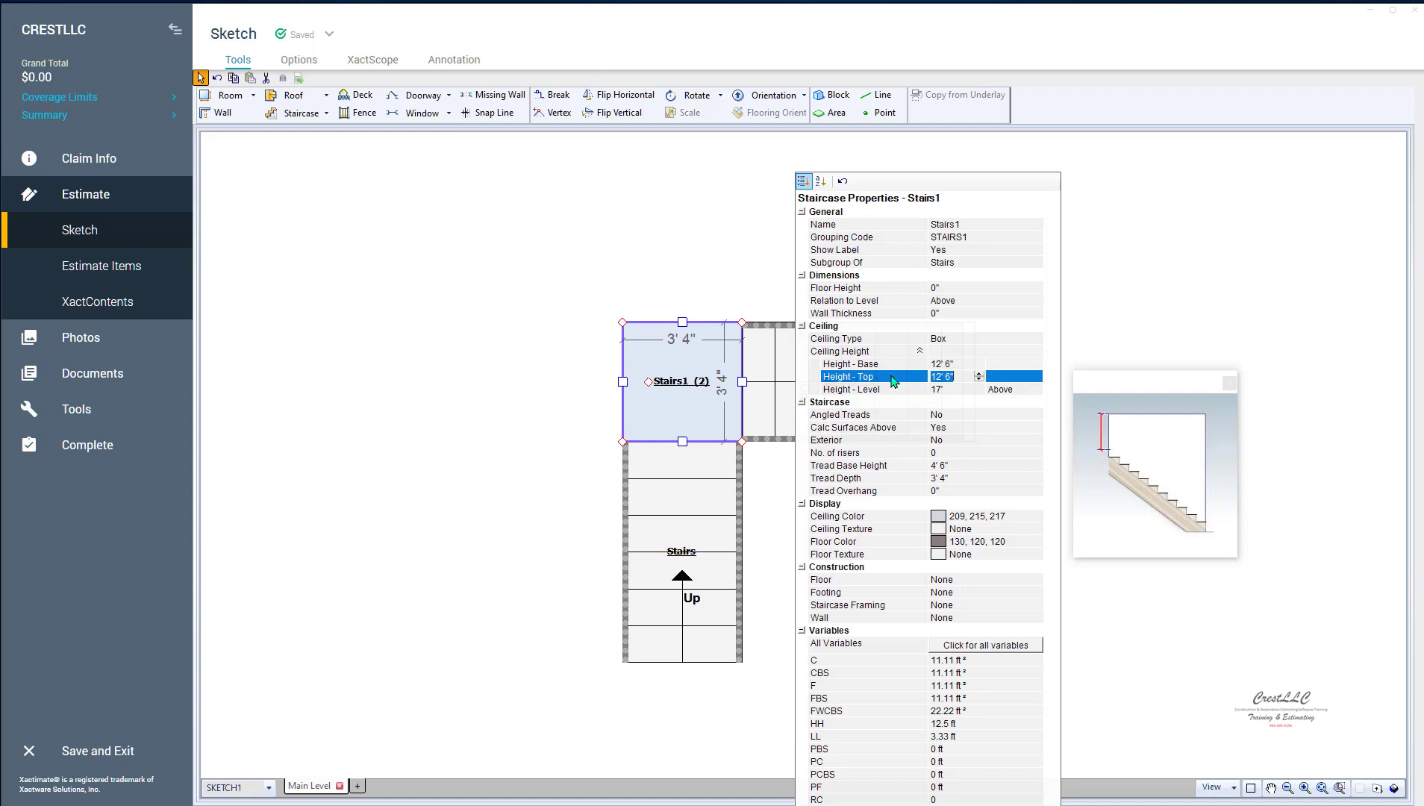
click(894, 365)
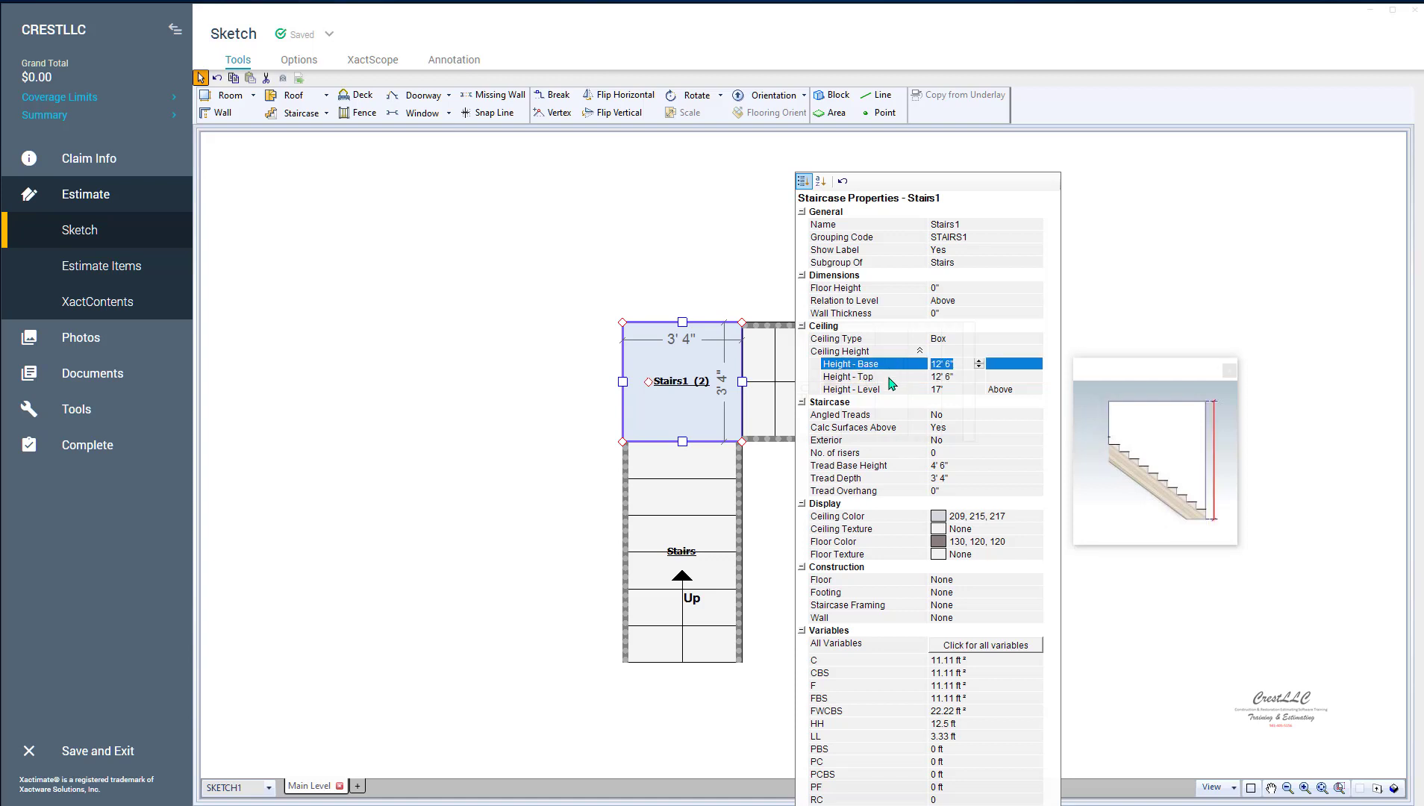
click(890, 378)
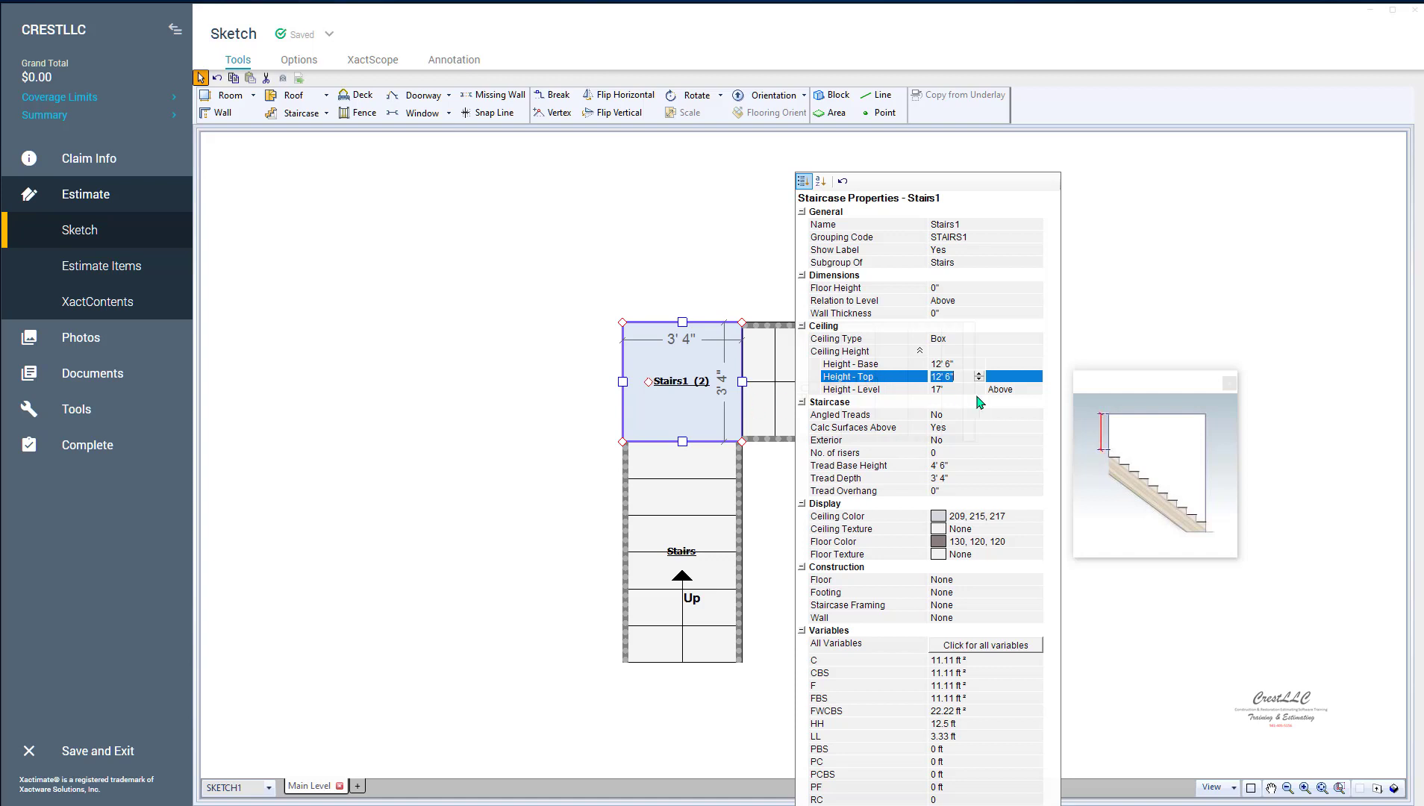
click(865, 365)
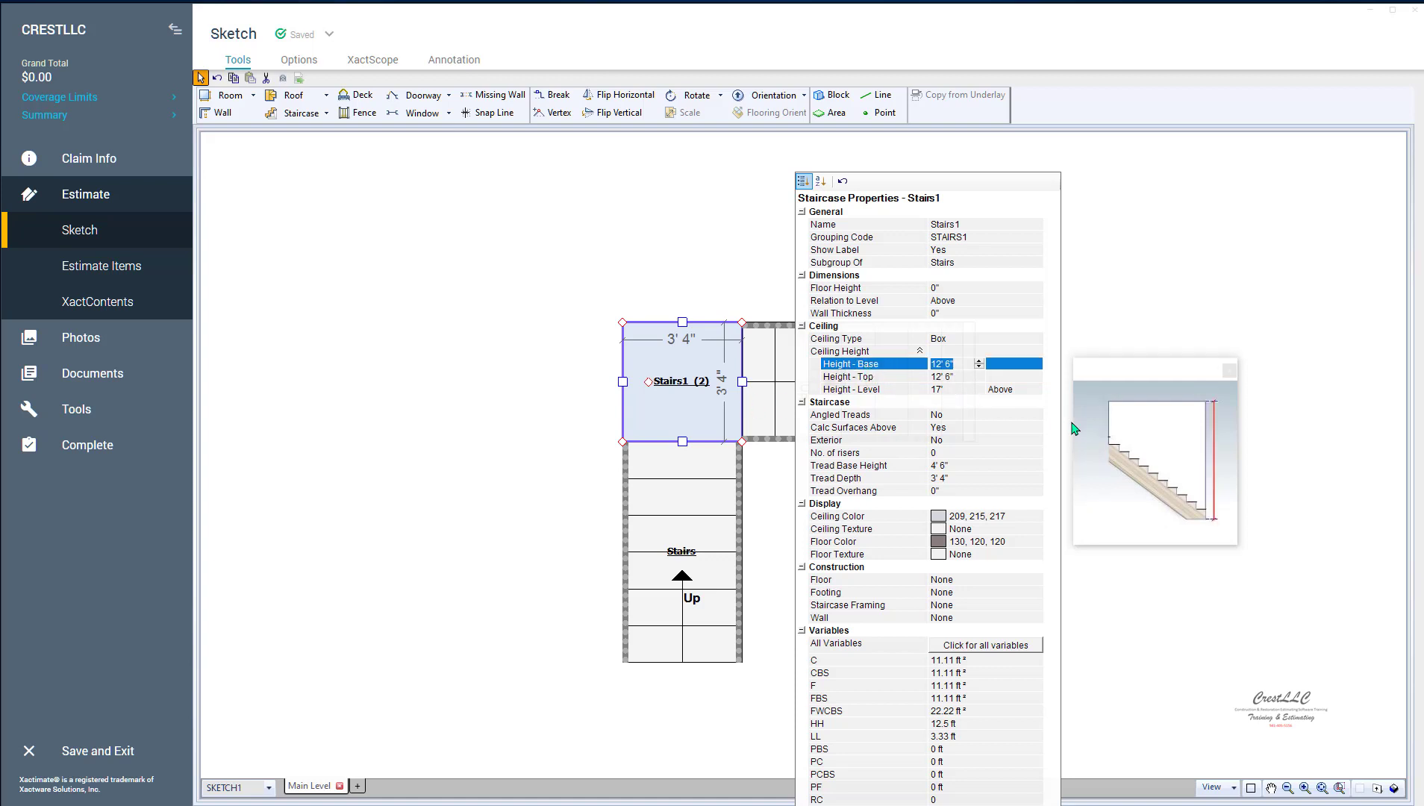
click(890, 378)
key(Up)
click(553, 430)
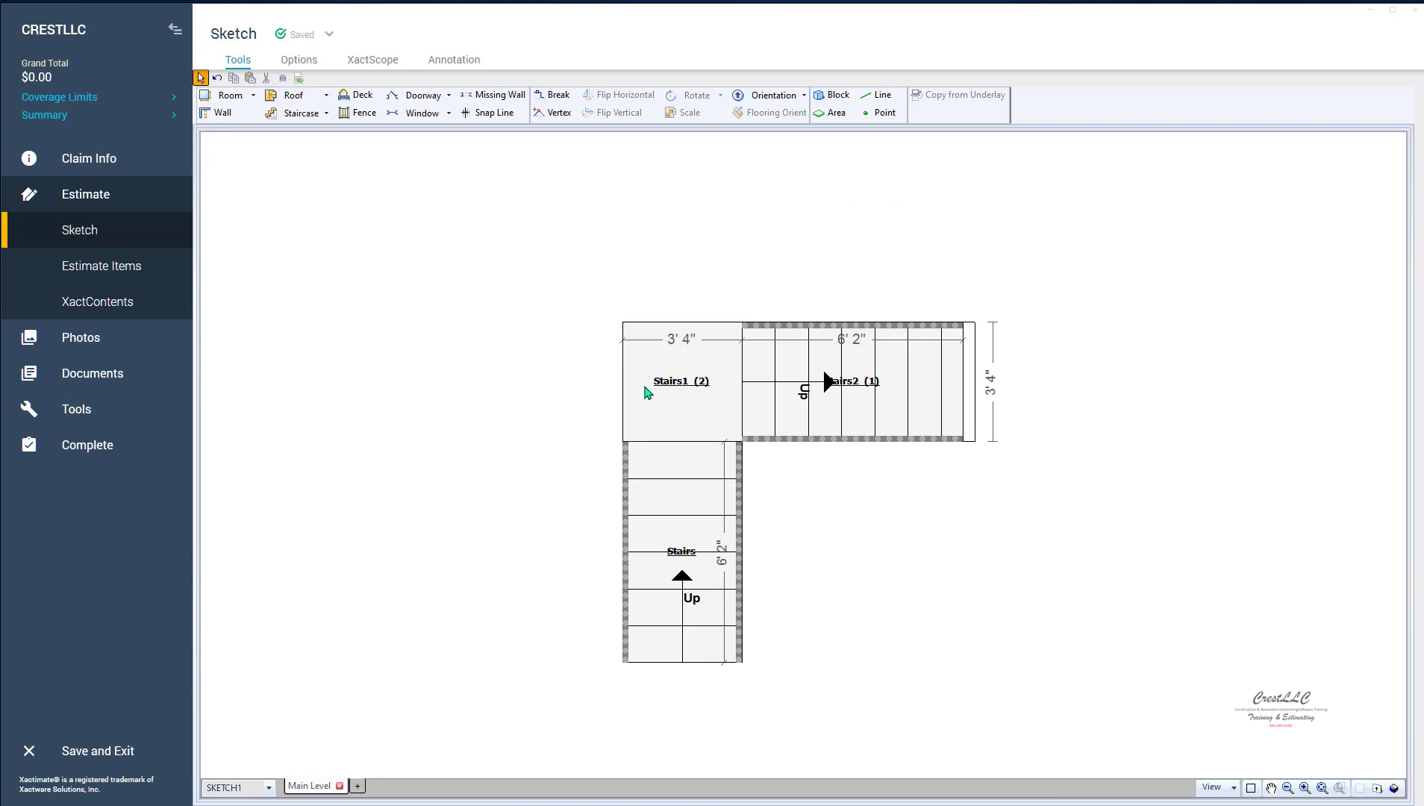
Try a total rise of 4' 7 1/2" on the lower flight and check in 3D how it meets the landing.
click(680, 555)
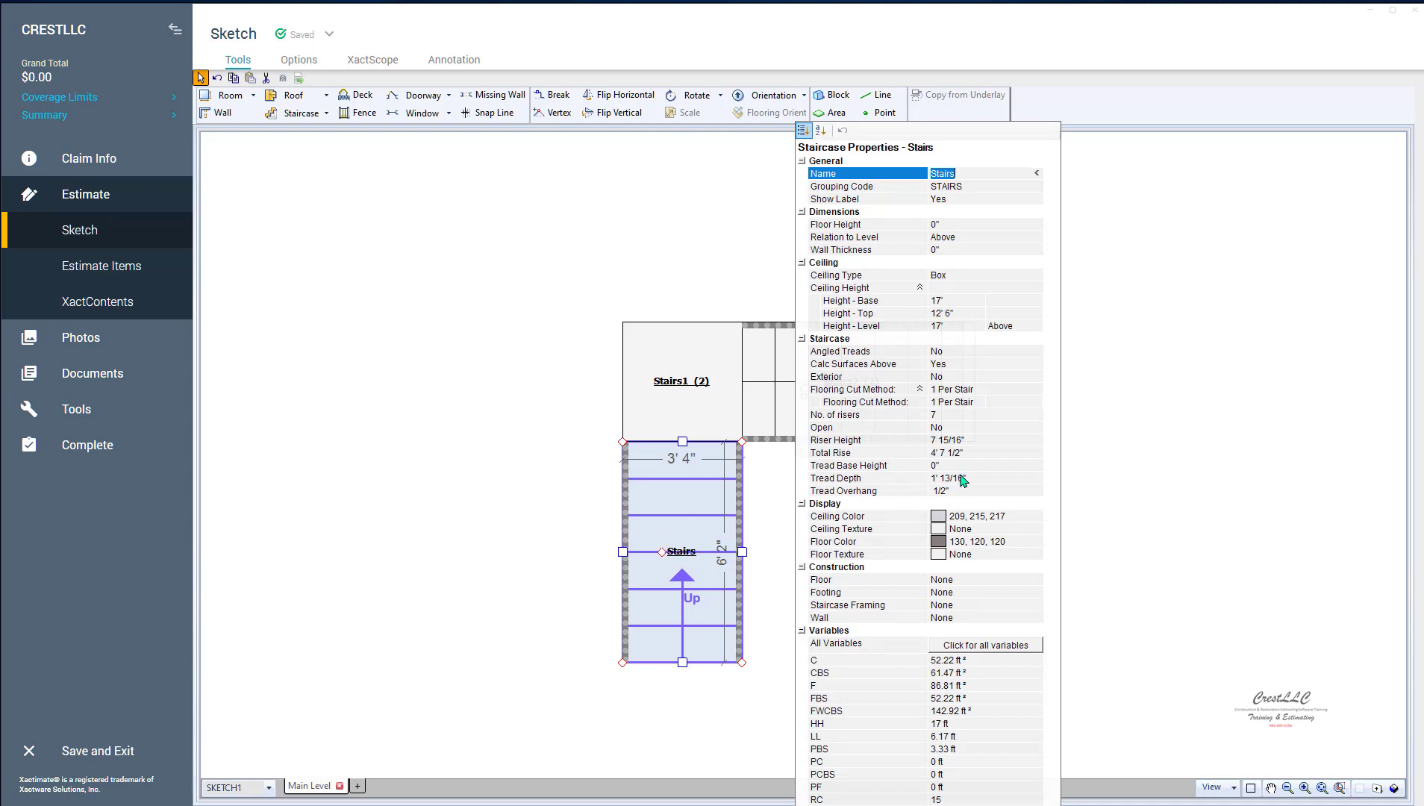
click(984, 453)
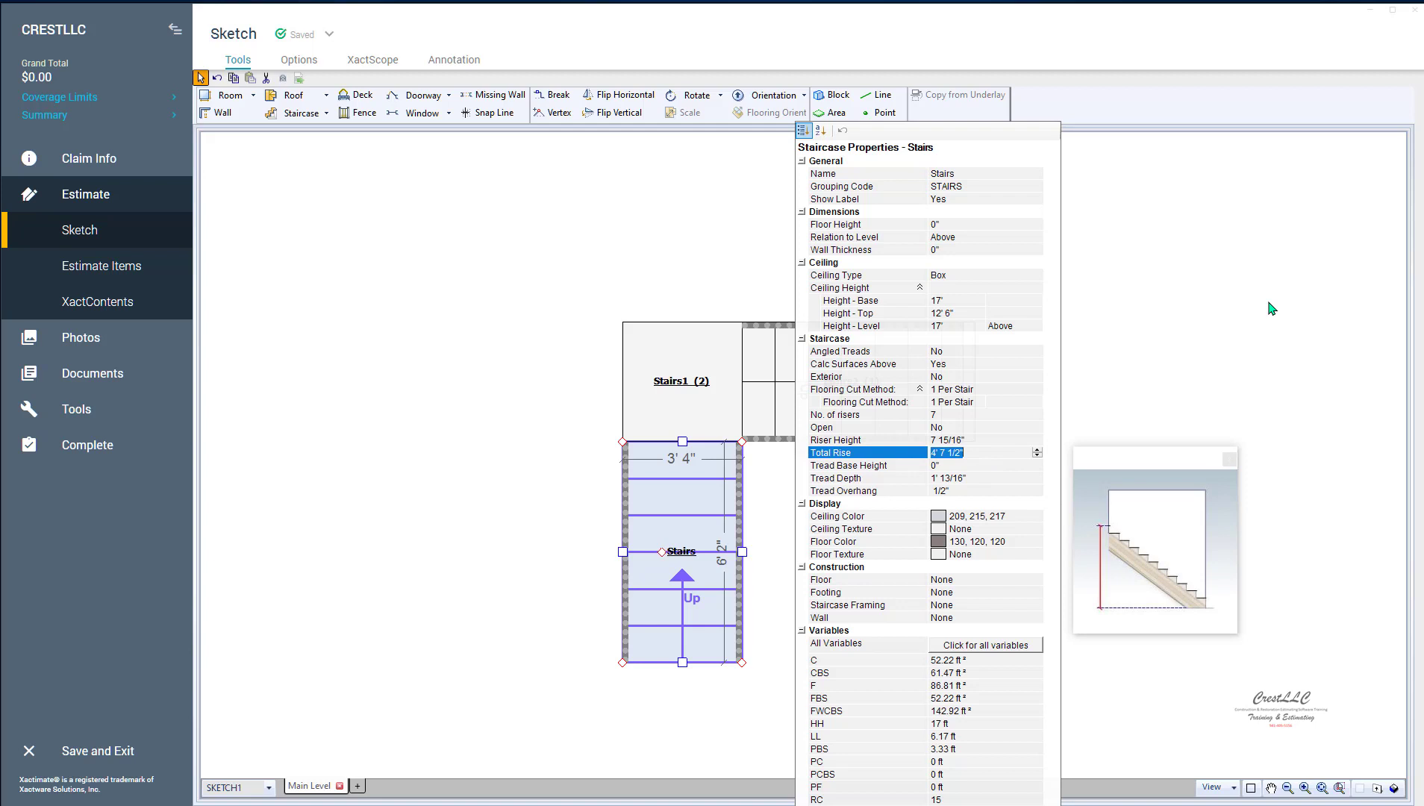
text(4,7.5)
key(Return)
click(517, 470)
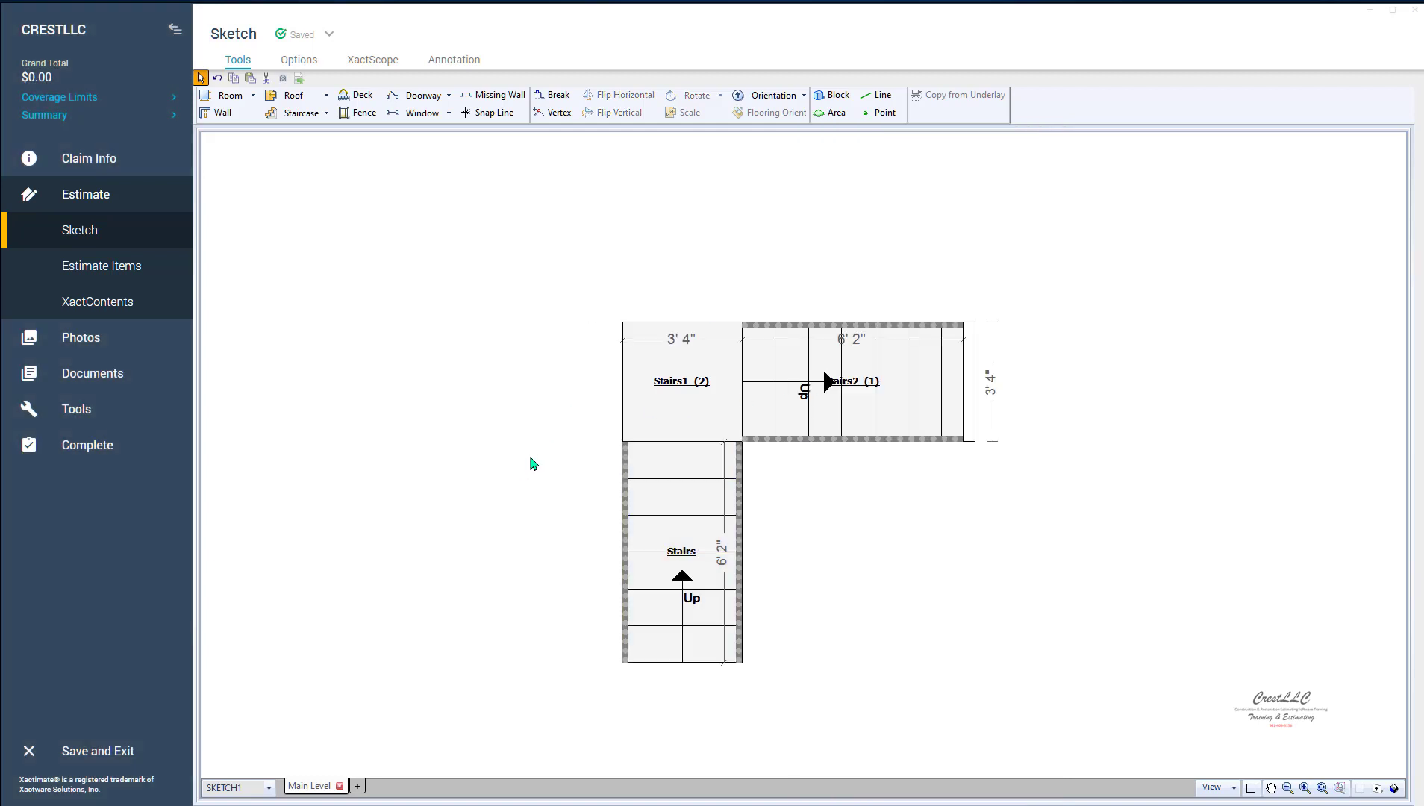
key(F9)
drag(563, 472, 931, 394)
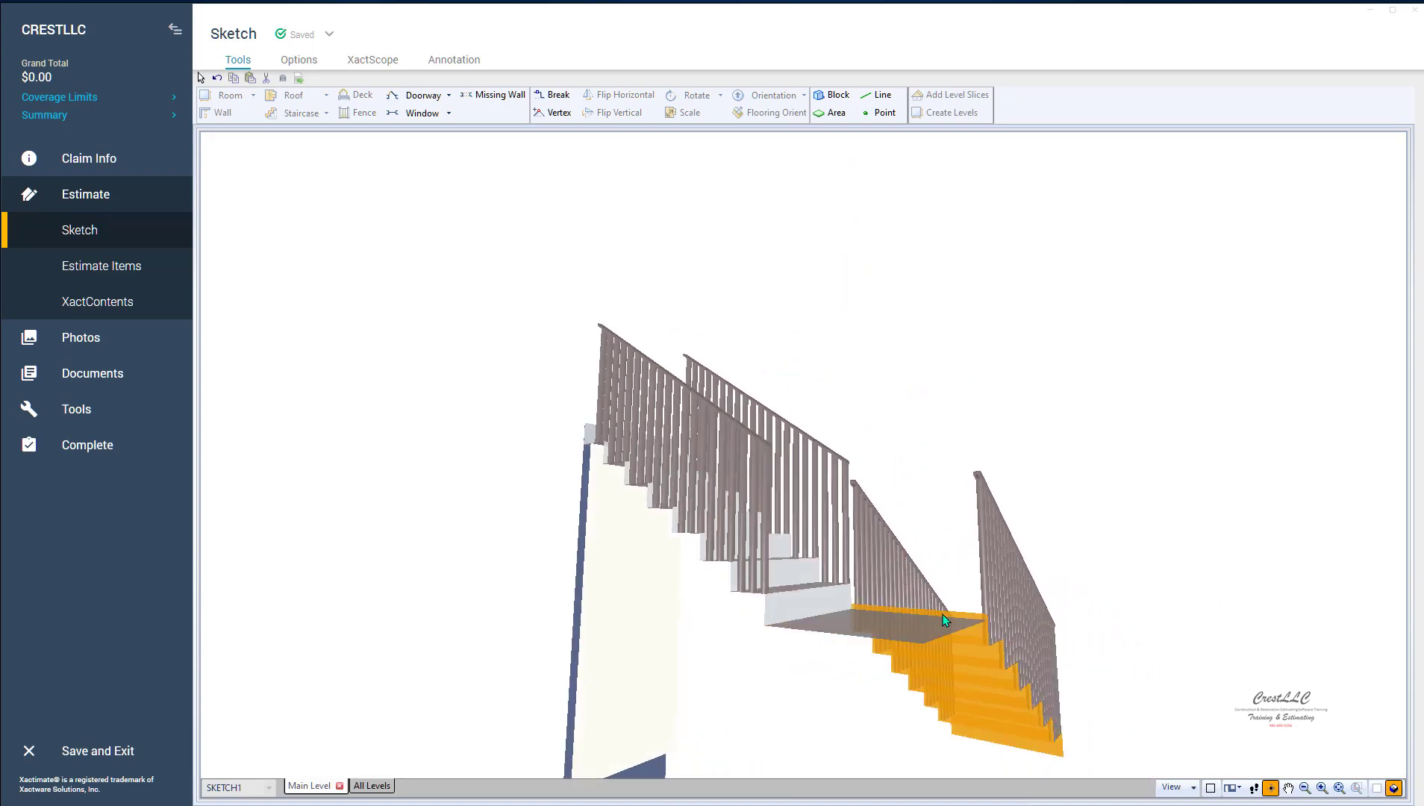
scroll(938, 616, up, 2)
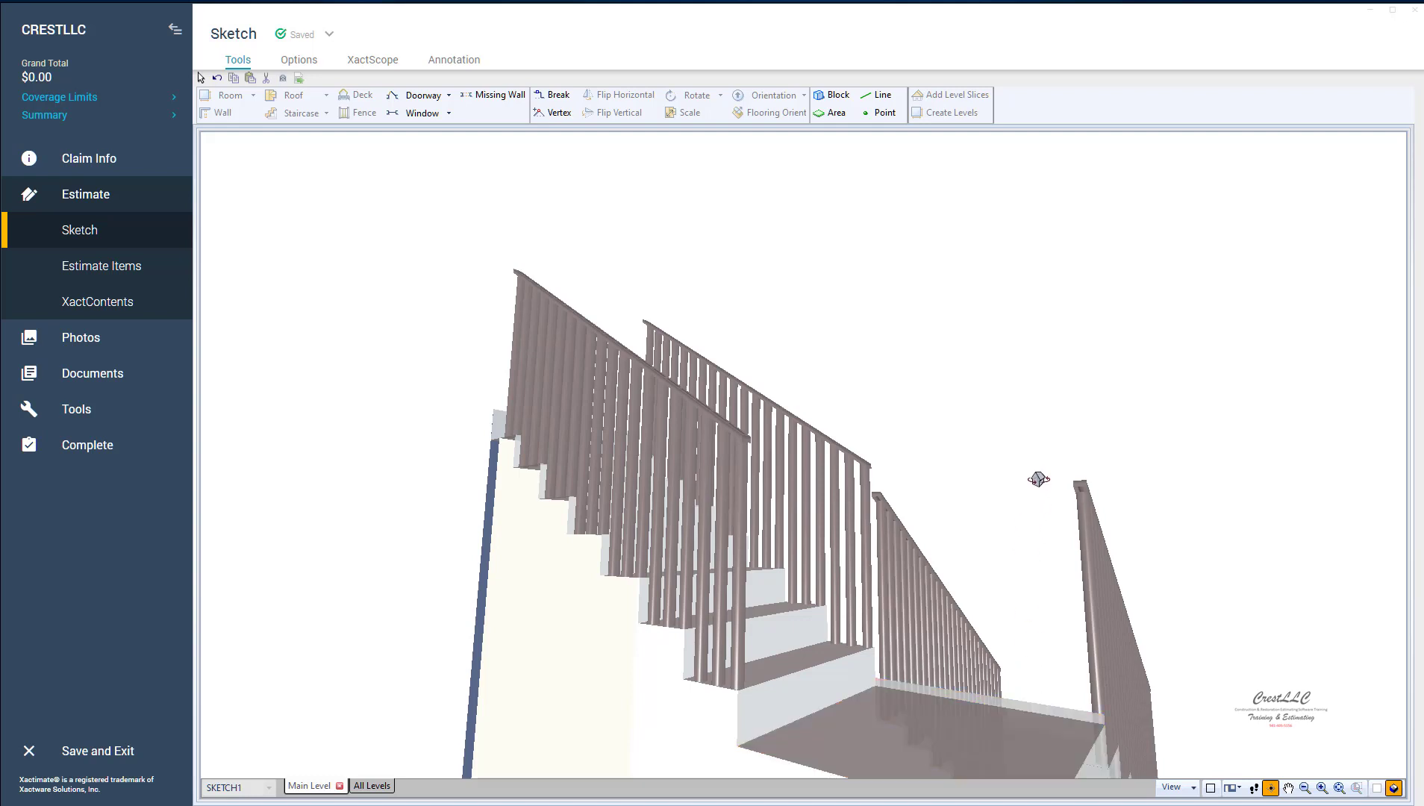
key(F8)
Set the lower flight's total rise to 4' 6" and check its connection to the landing in 3D.
double_click(672, 556)
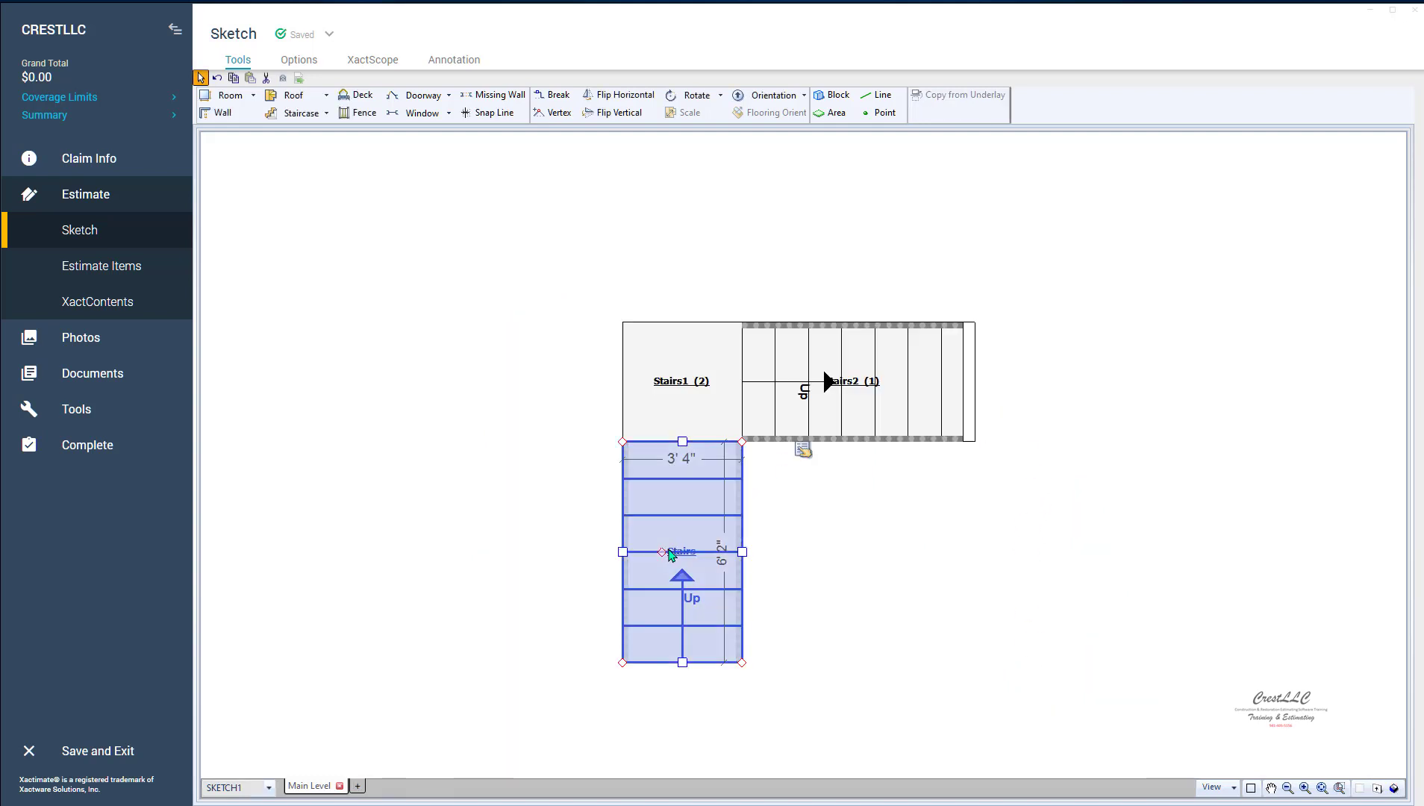
click(951, 453)
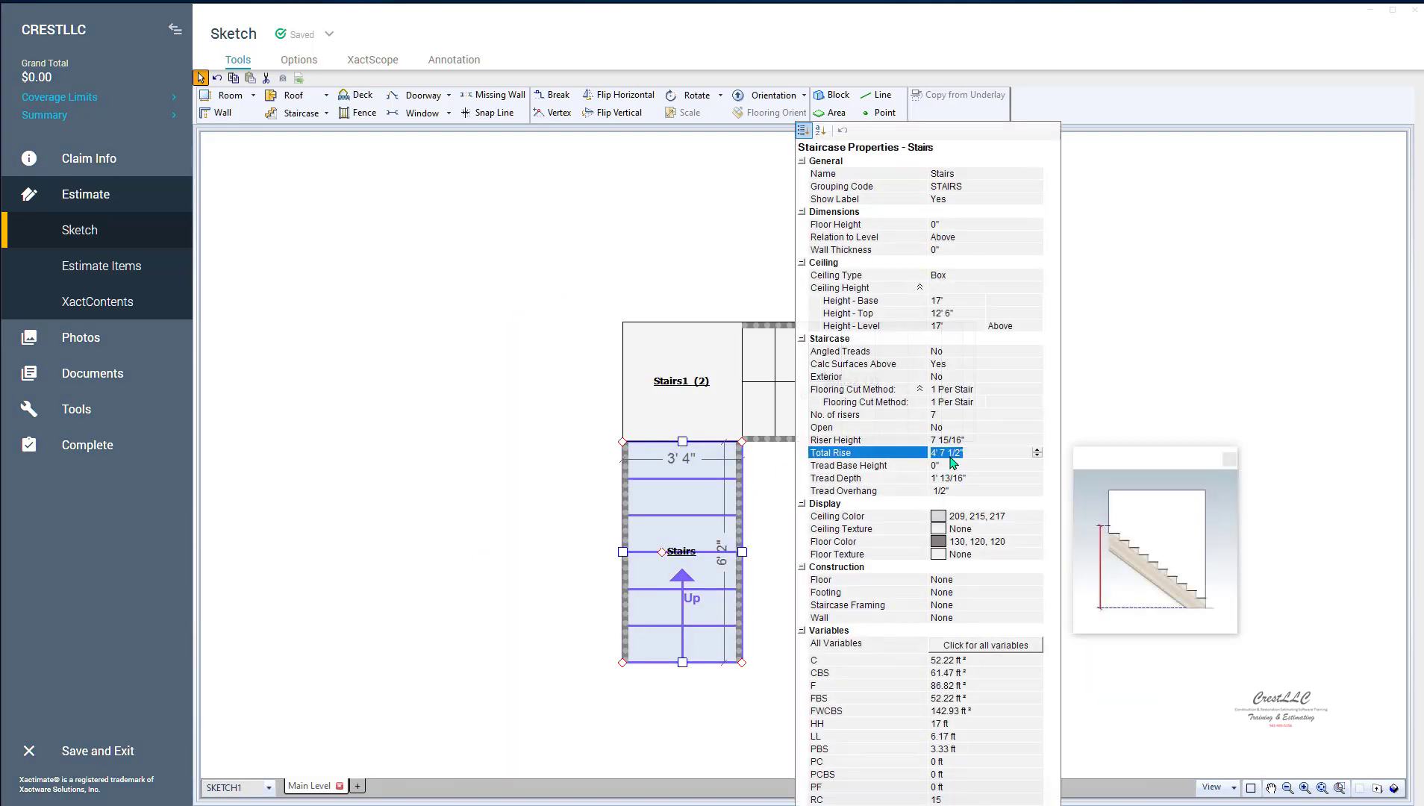
text(4)
text(,6)
click(481, 386)
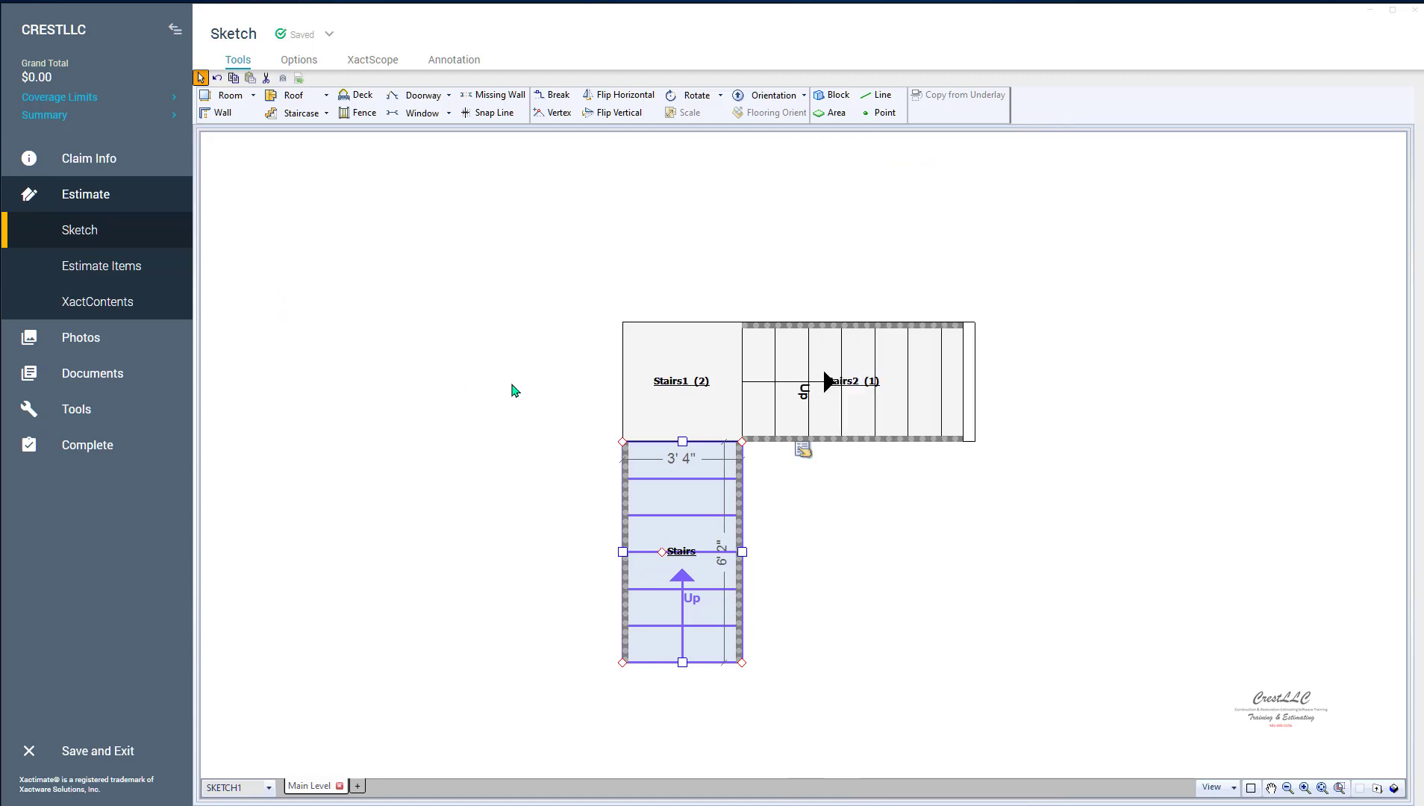
mouse_move(522, 386)
mouse_down()
mouse_move(502, 404)
mouse_move(488, 510)
mouse_move(903, 115)
mouse_move(817, 666)
mouse_up()
drag(813, 739, 867, 739)
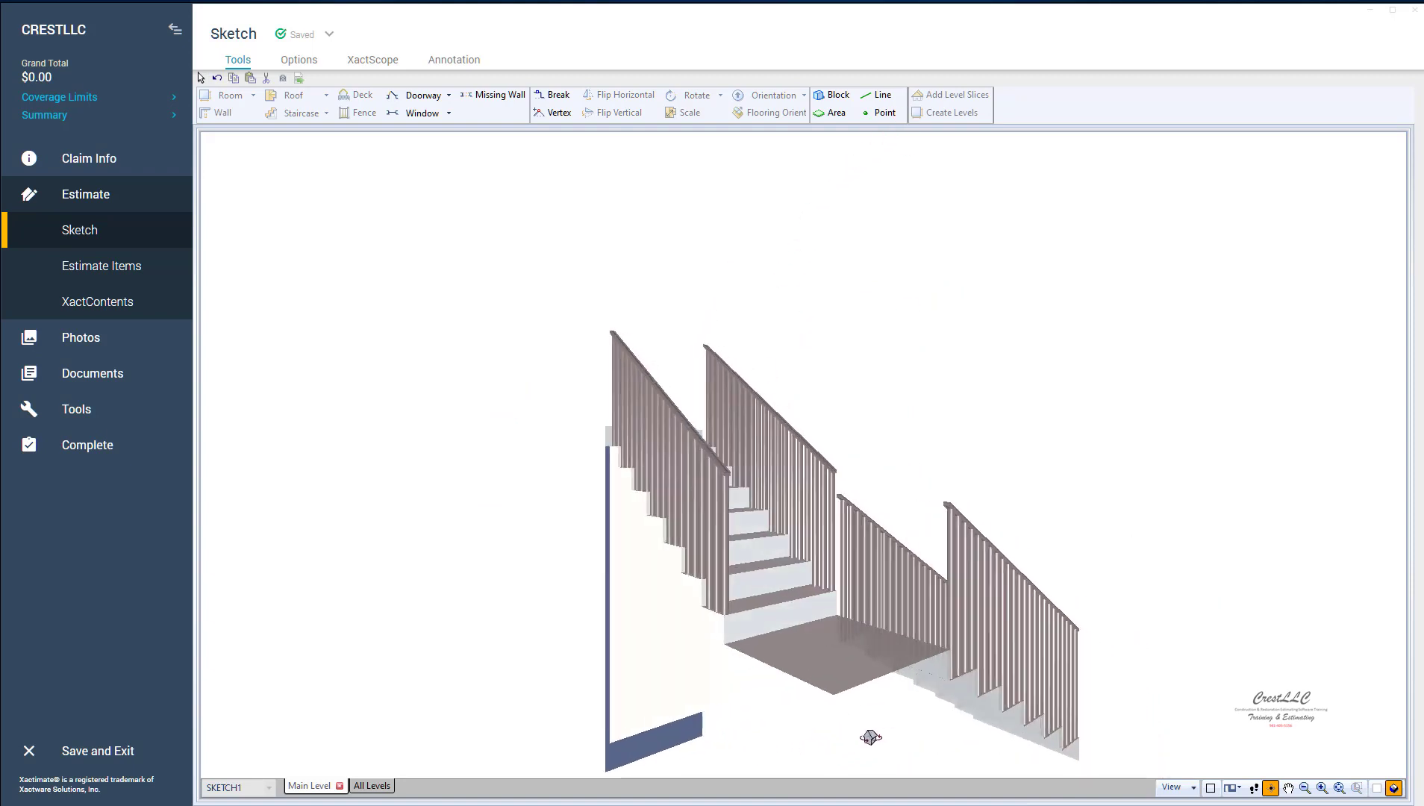
drag(944, 680, 817, 661)
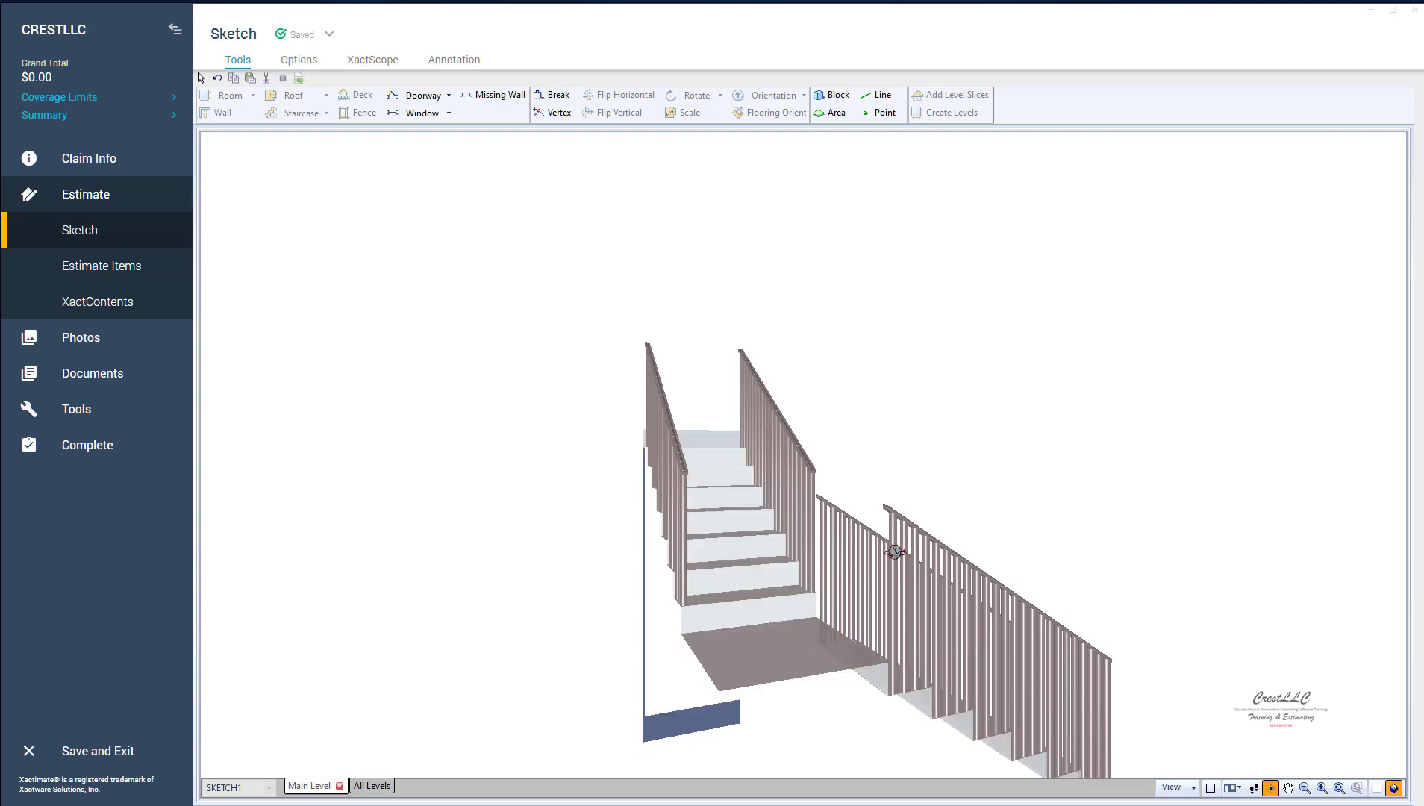
key(Escape)
Review the upper flight's tread base height and set its Height - Level ceiling height to 17'.
click(866, 404)
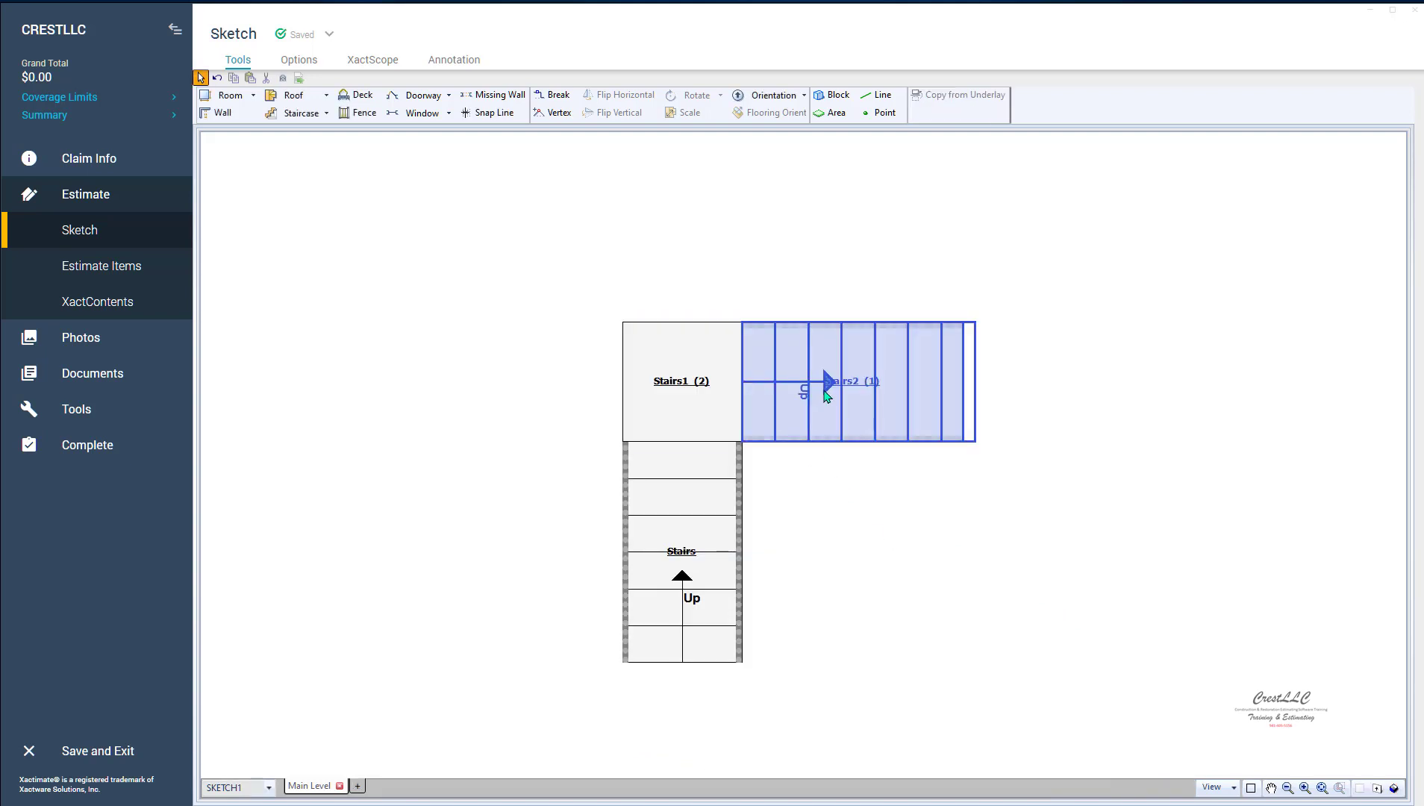
click(827, 394)
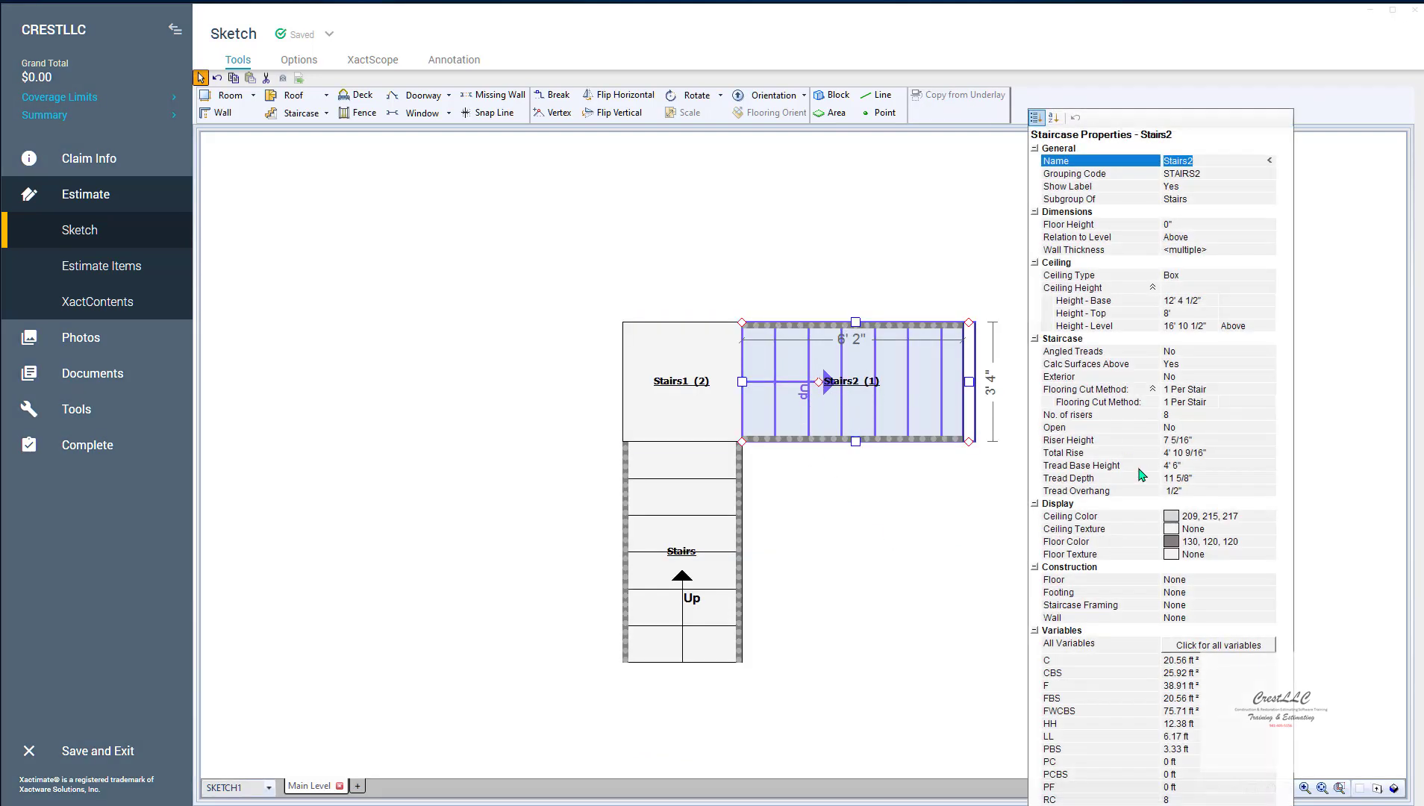
click(1180, 464)
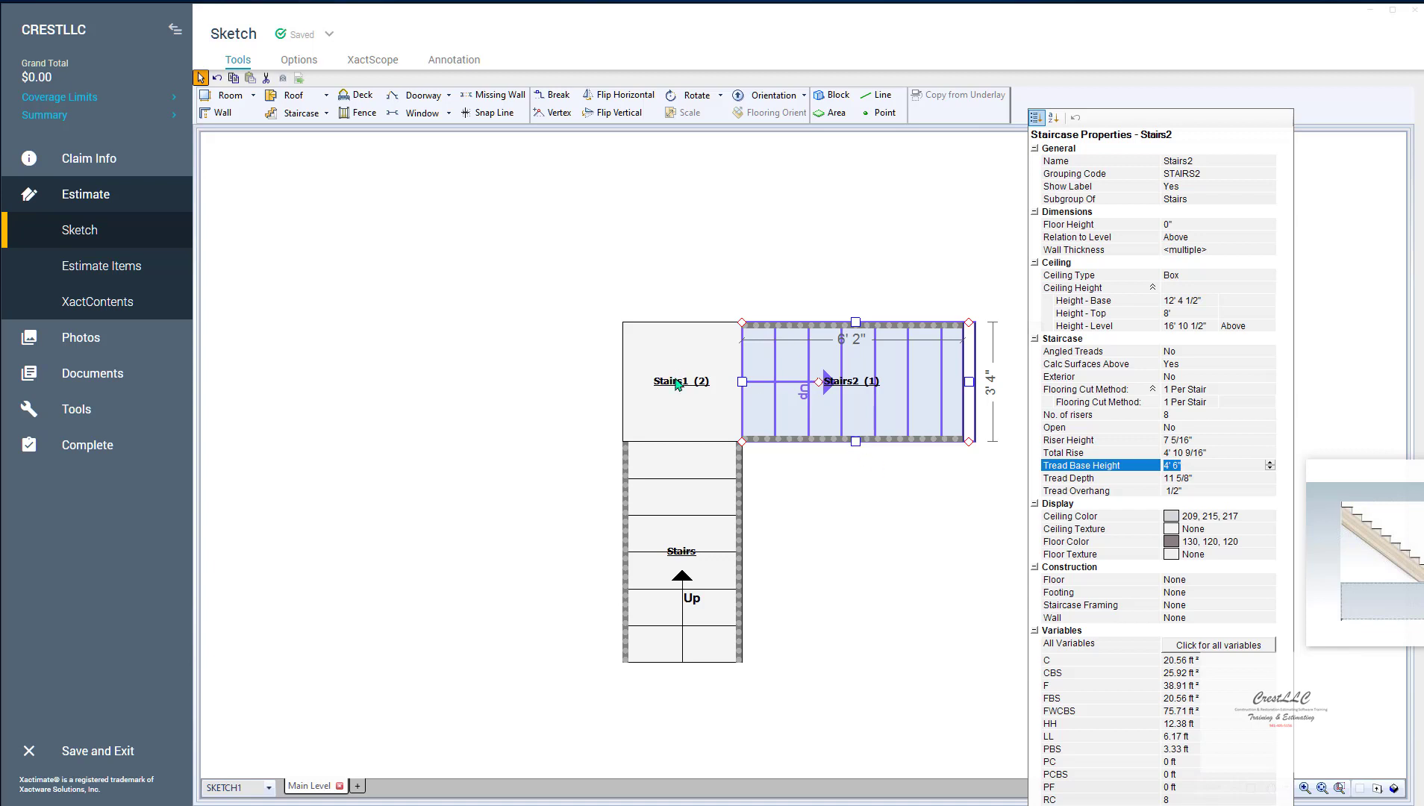
click(1076, 328)
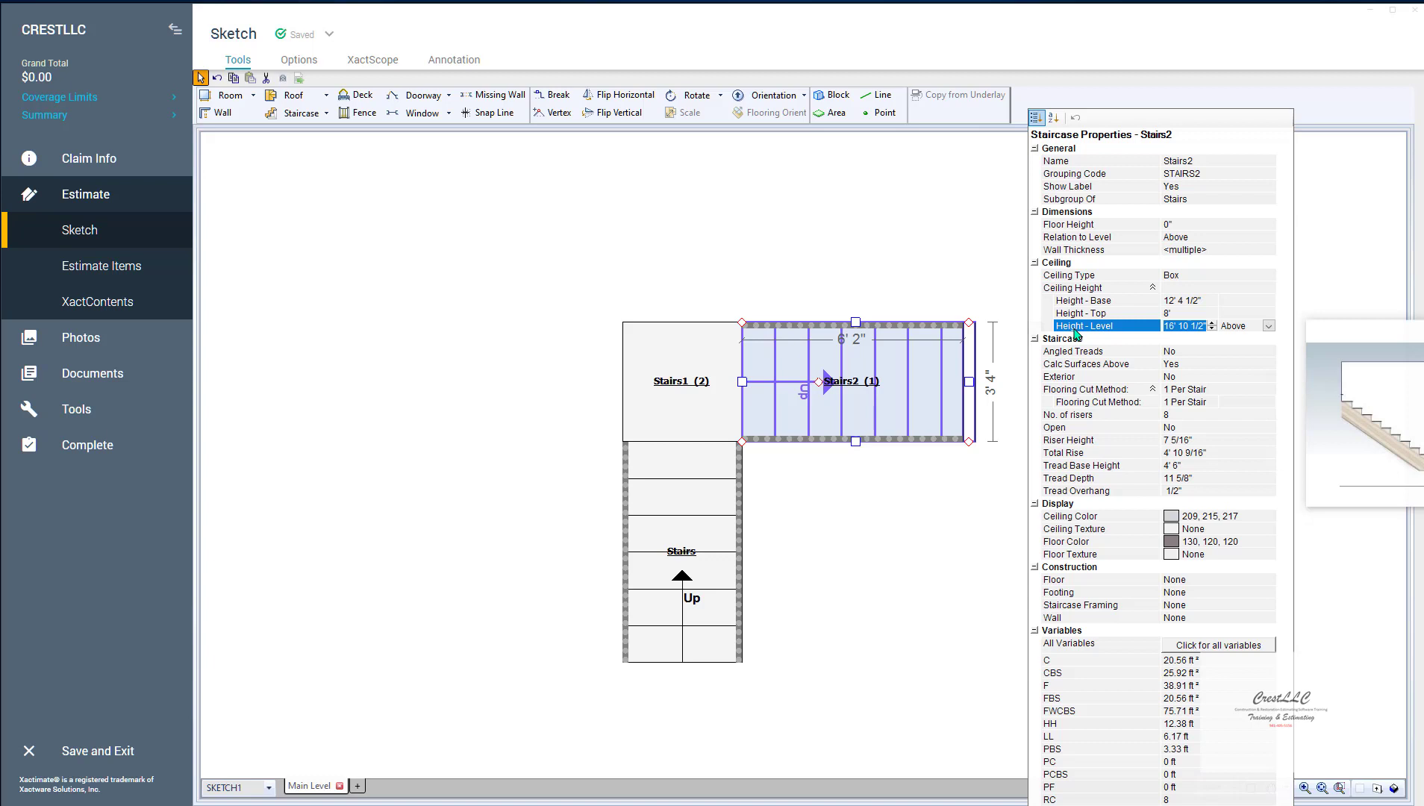
text(17)
key(Return)
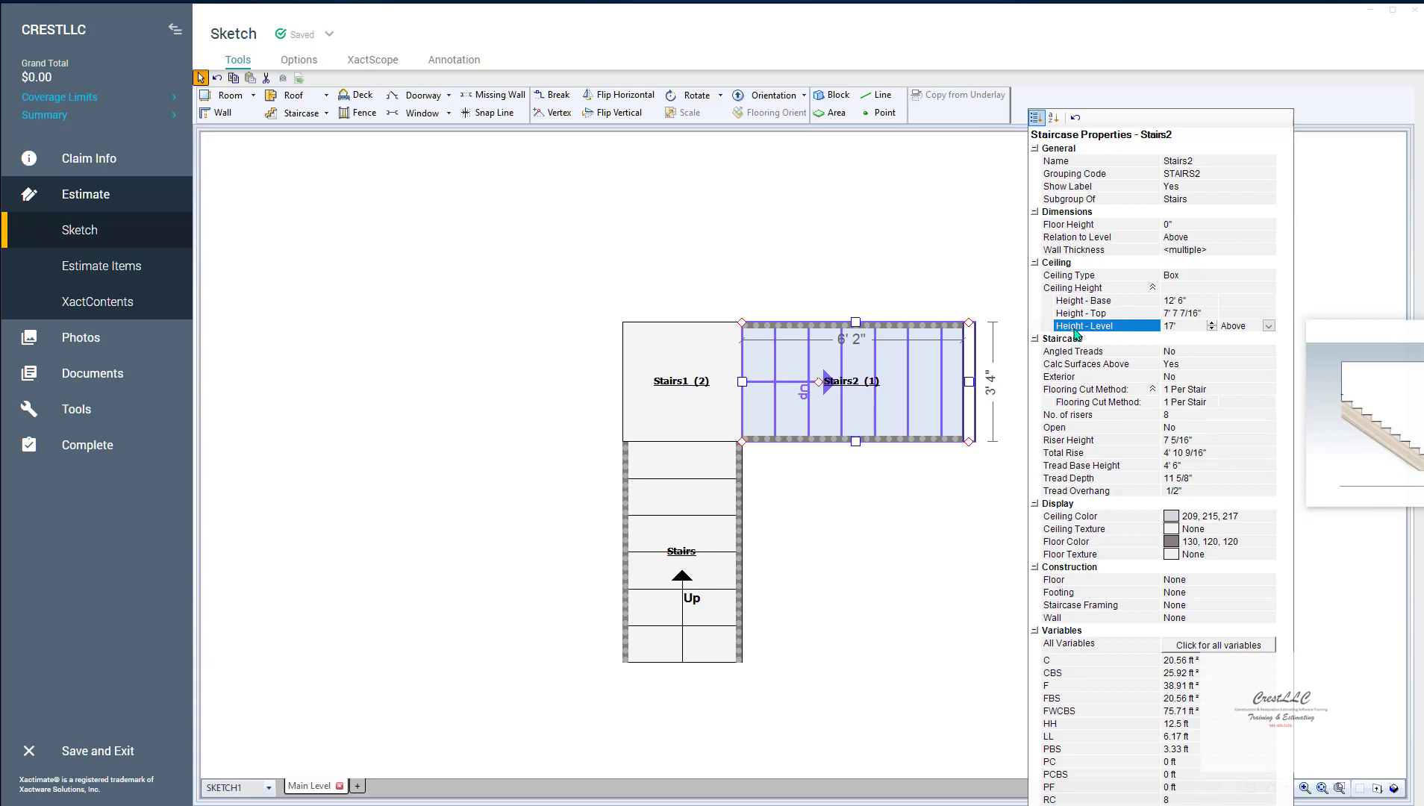
Set the upper flight's total rise to 4' 6" and its Height - Top ceiling height to 8'.
click(1084, 453)
text(4,6)
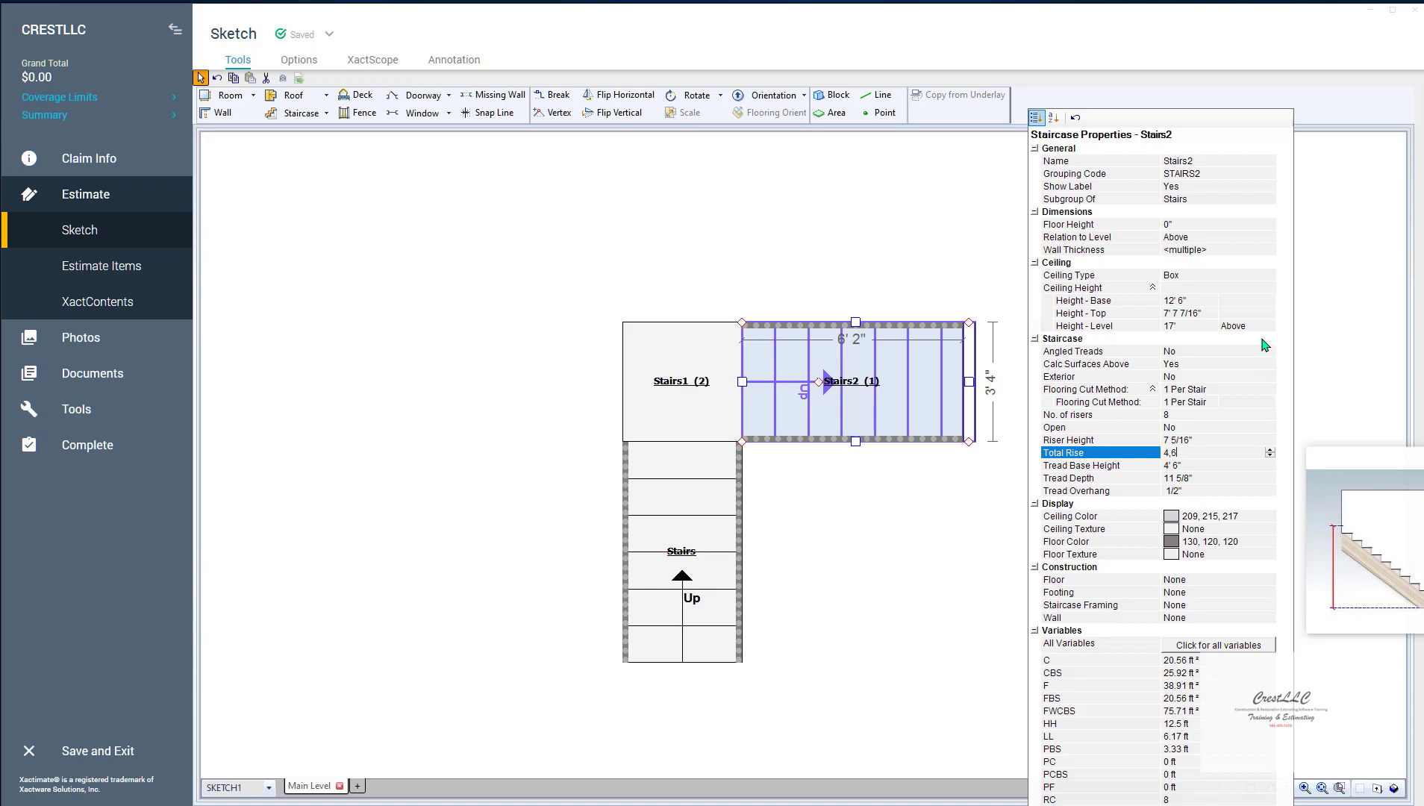
key(Return)
click(1193, 313)
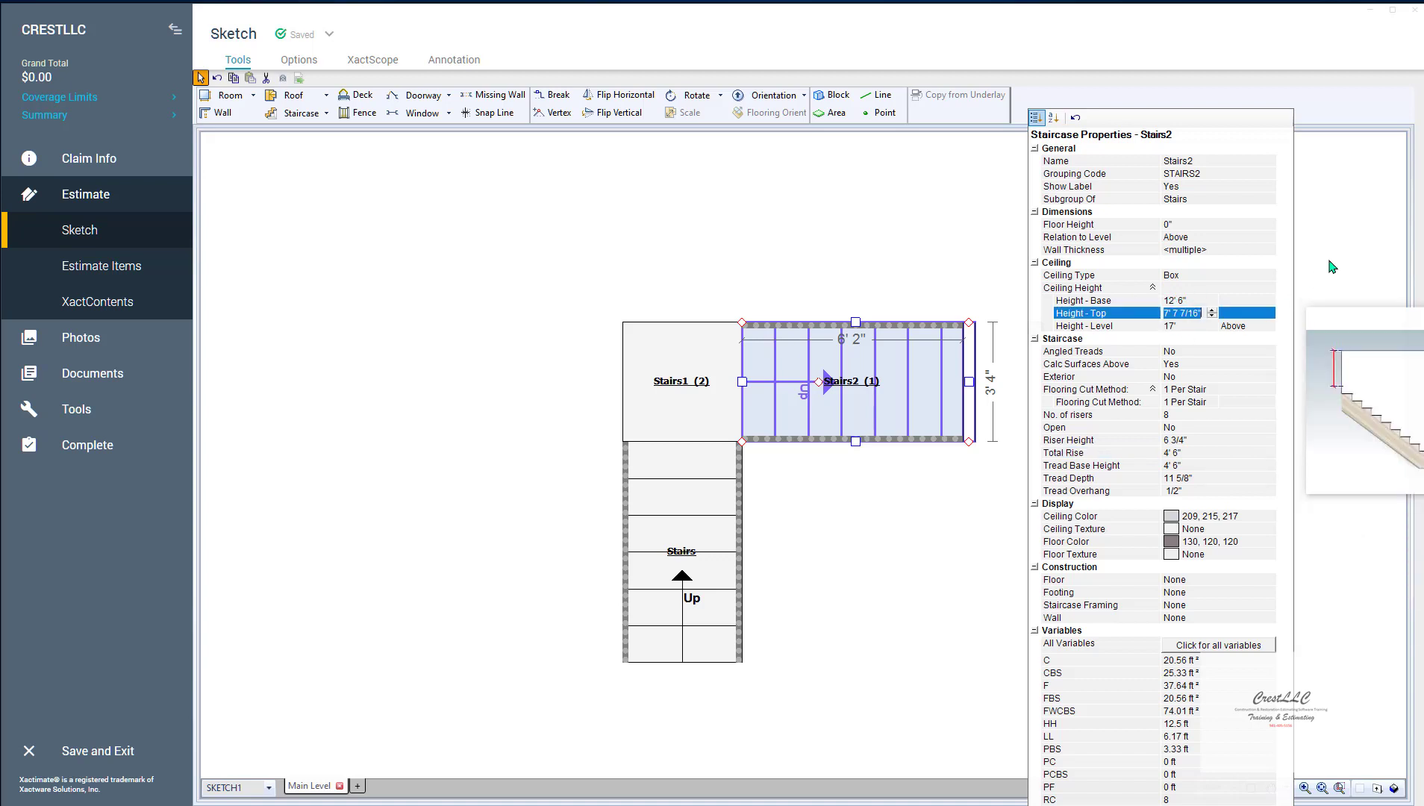
text(8)
Clear the selection and inspect the adjusted L-shaped staircase and landing in 3D from several sides.
click(919, 514)
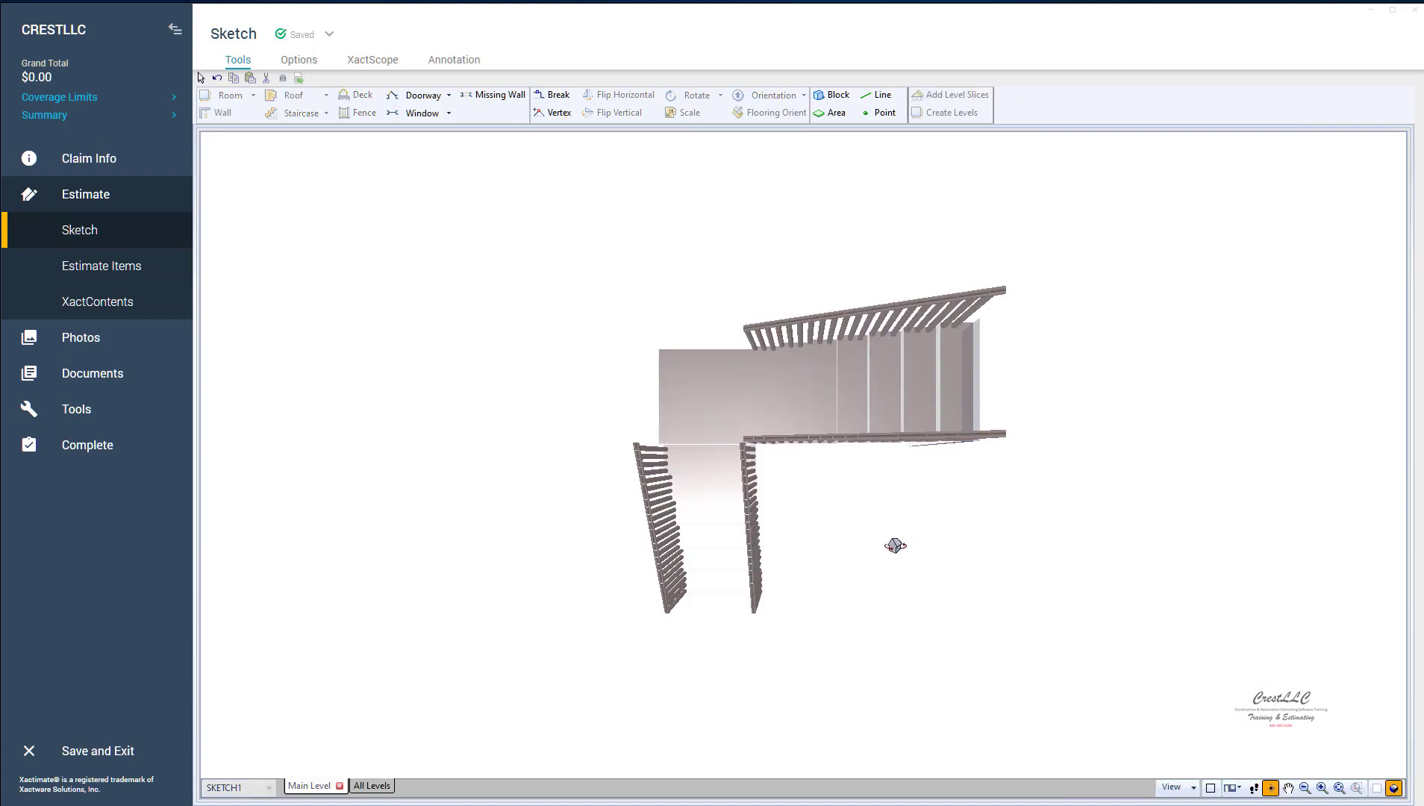
drag(894, 545, 957, 561)
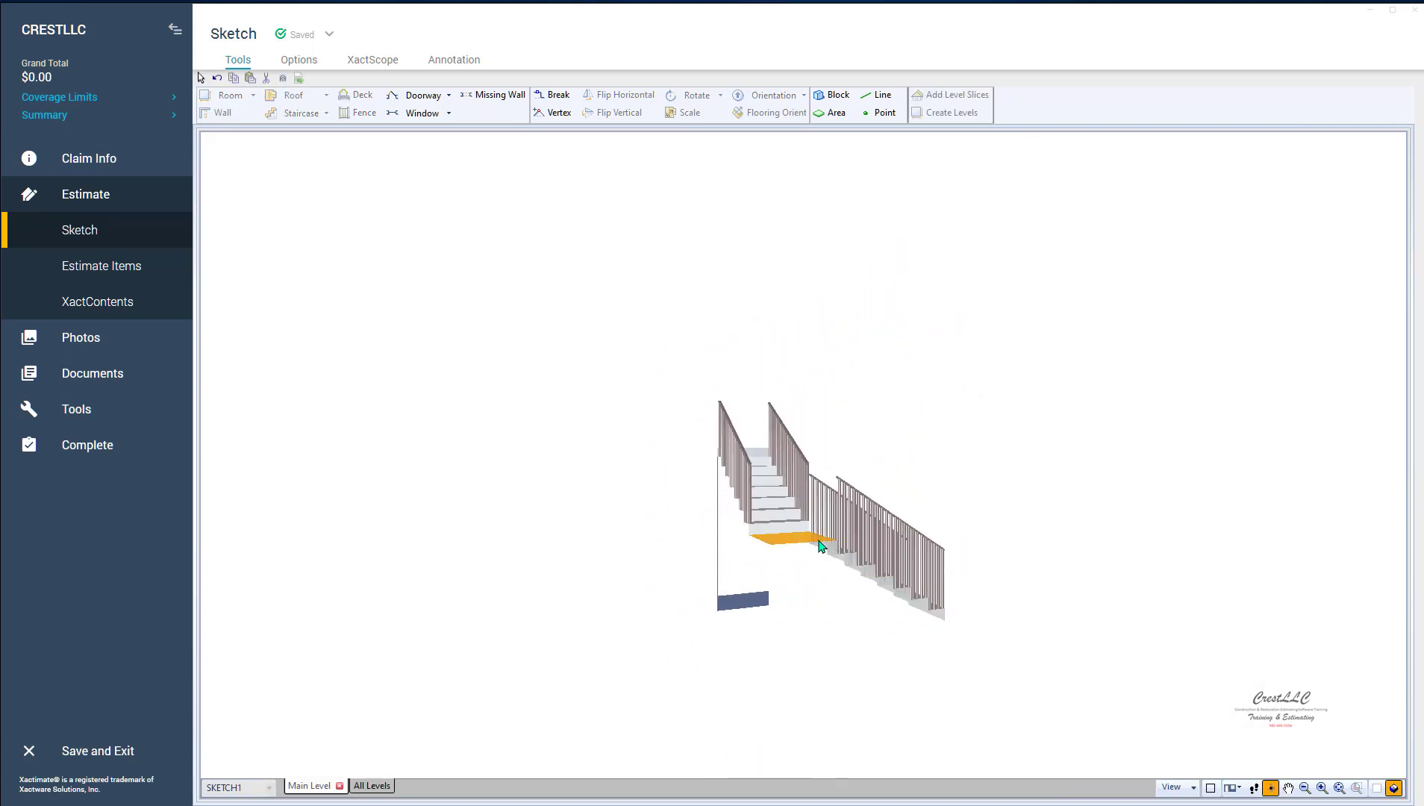
drag(728, 562, 843, 547)
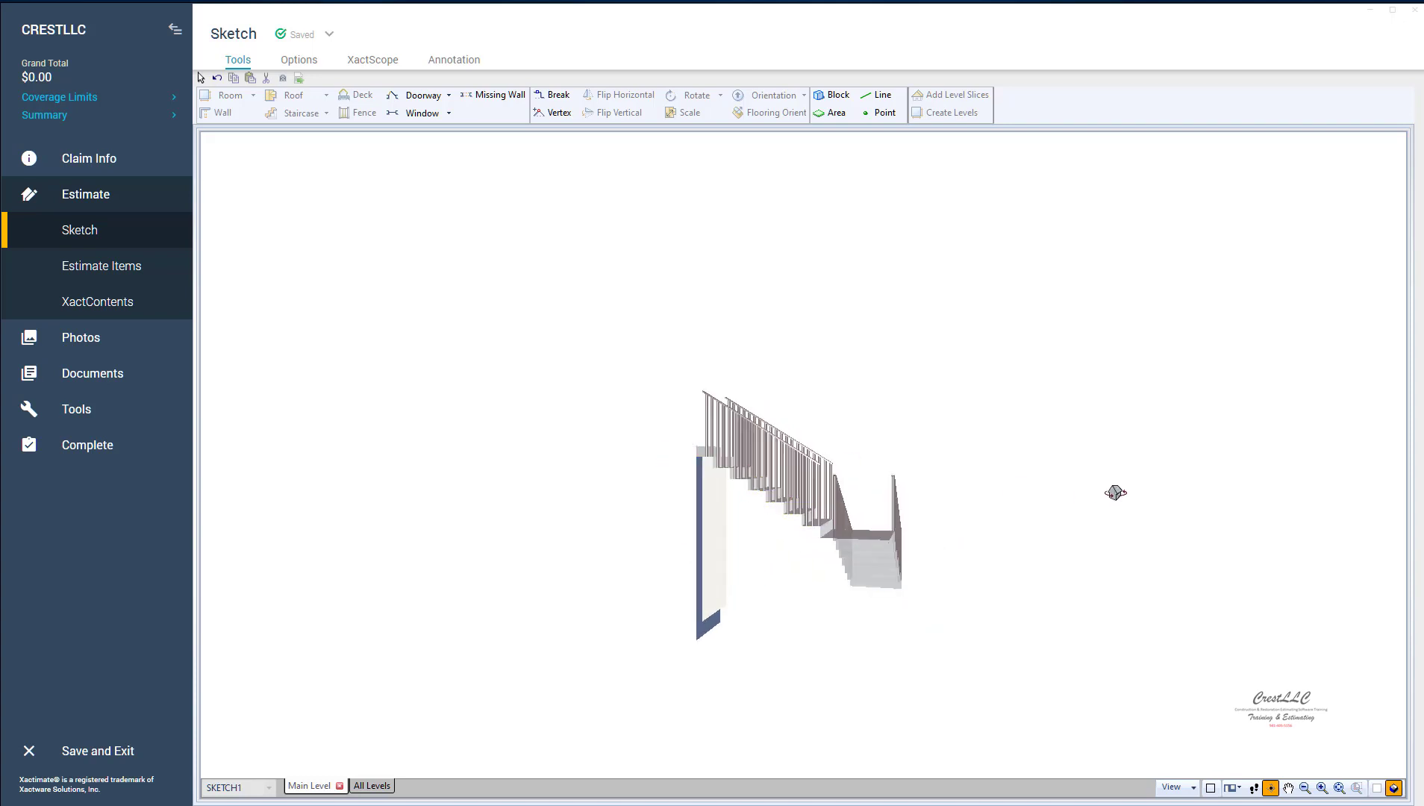
drag(1114, 493, 926, 452)
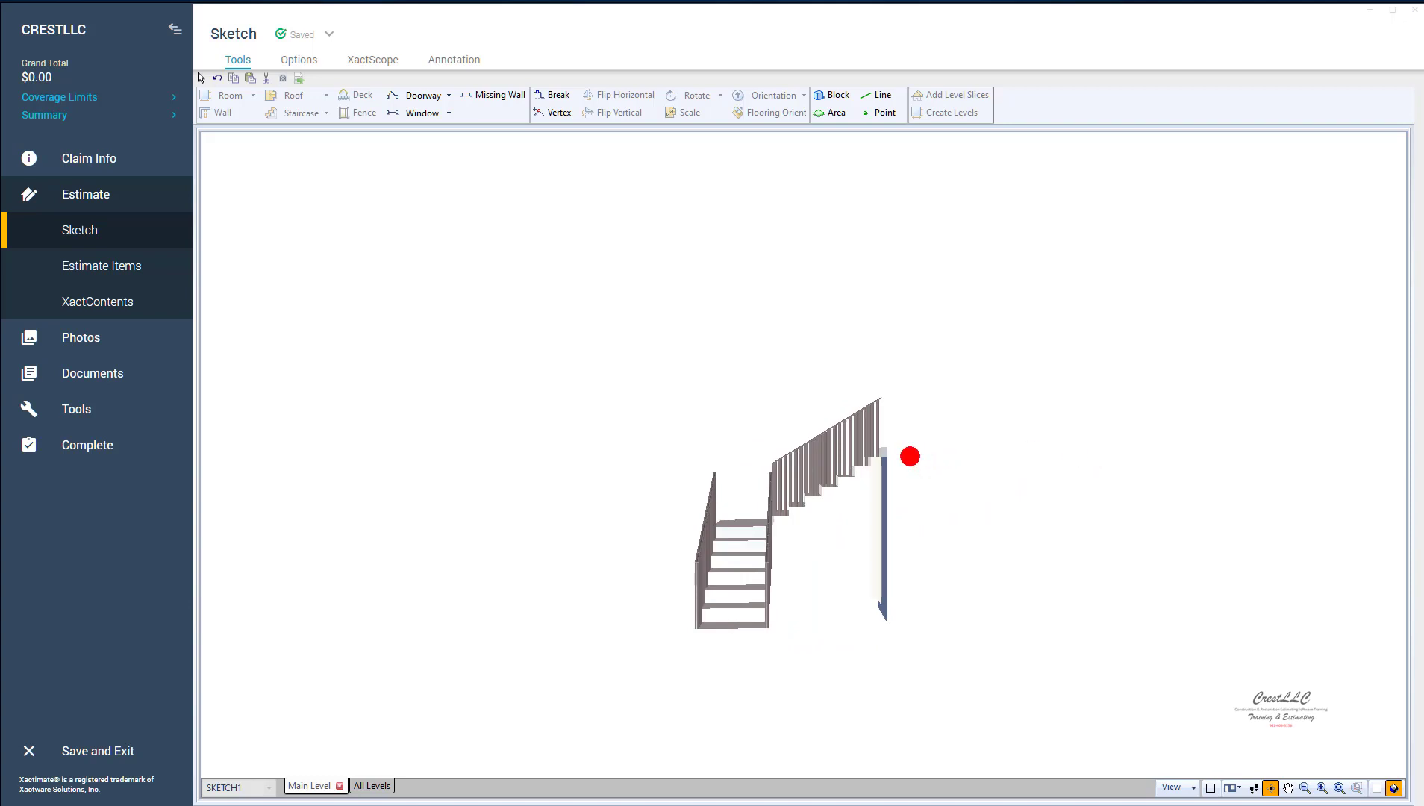
drag(909, 455, 1071, 456)
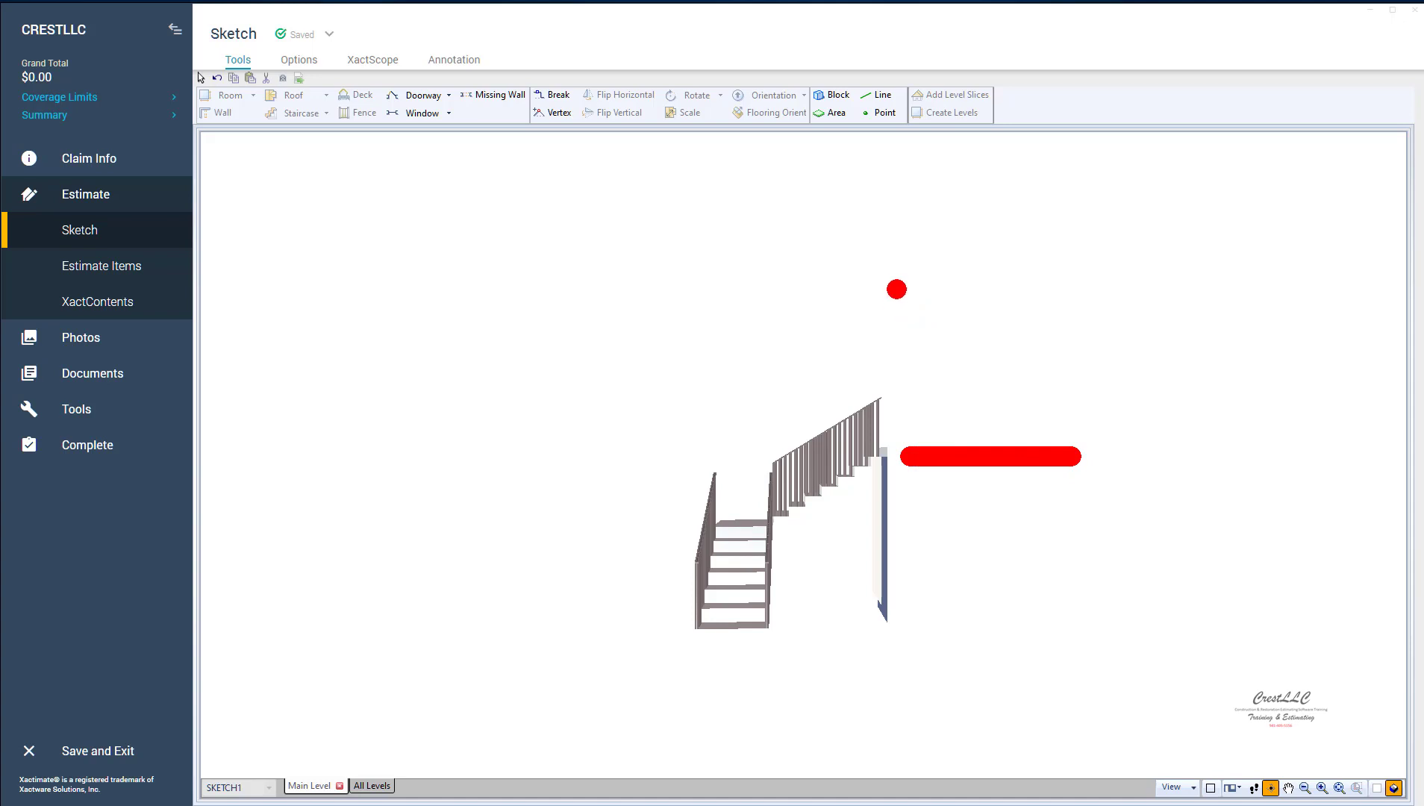
drag(896, 289, 1207, 288)
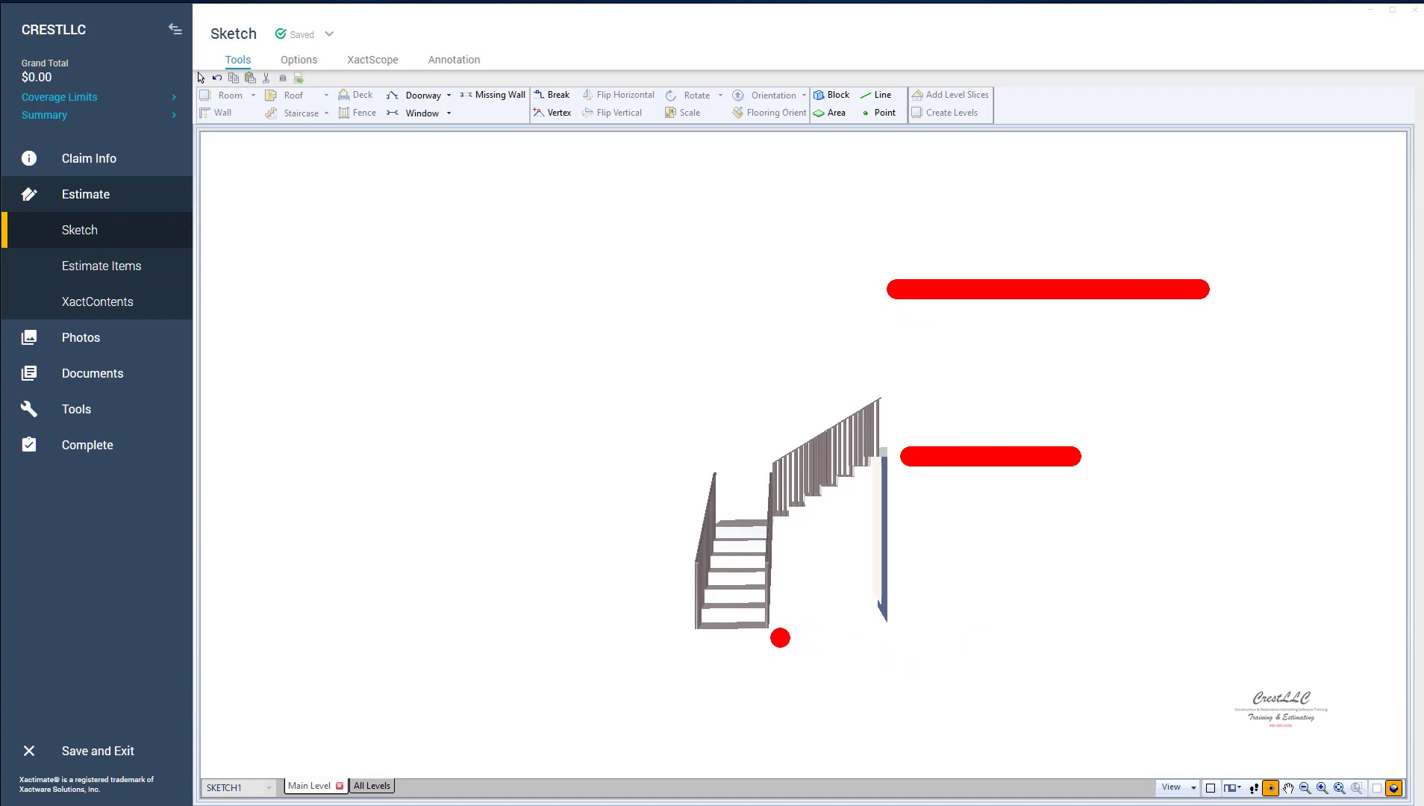
drag(764, 638, 1389, 639)
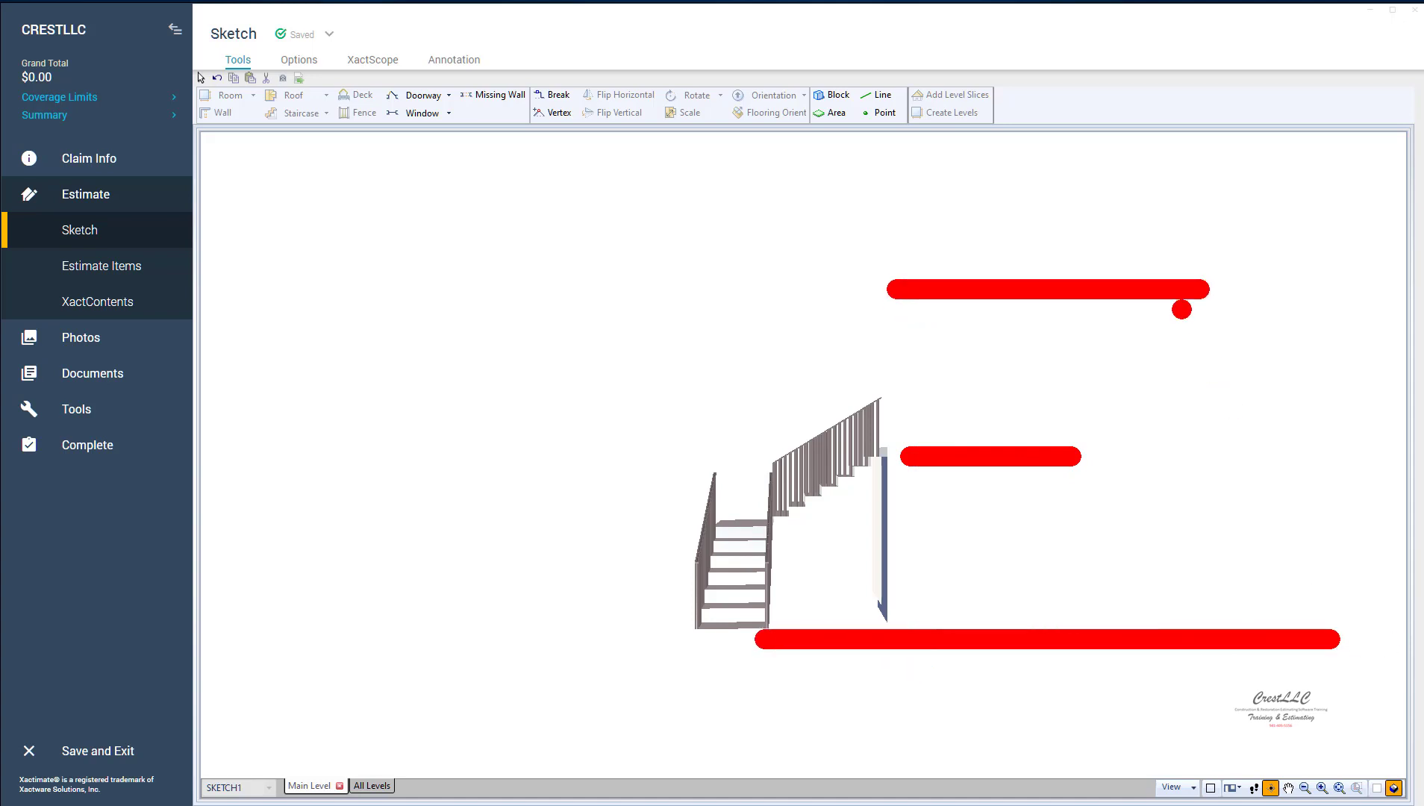
drag(1173, 300, 1175, 624)
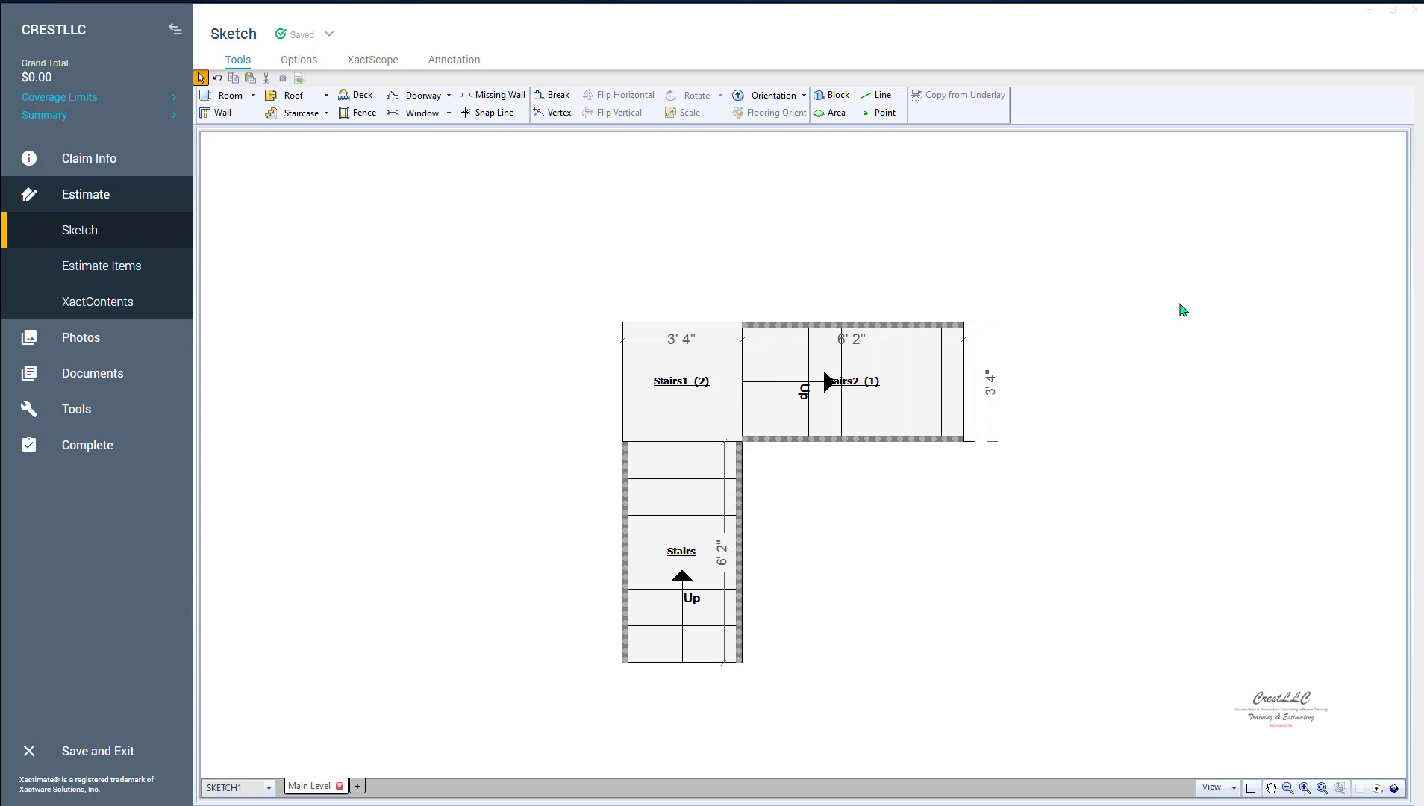
Set the lower flight's number of risers to 8 and check its riser height and tread depth.
click(827, 409)
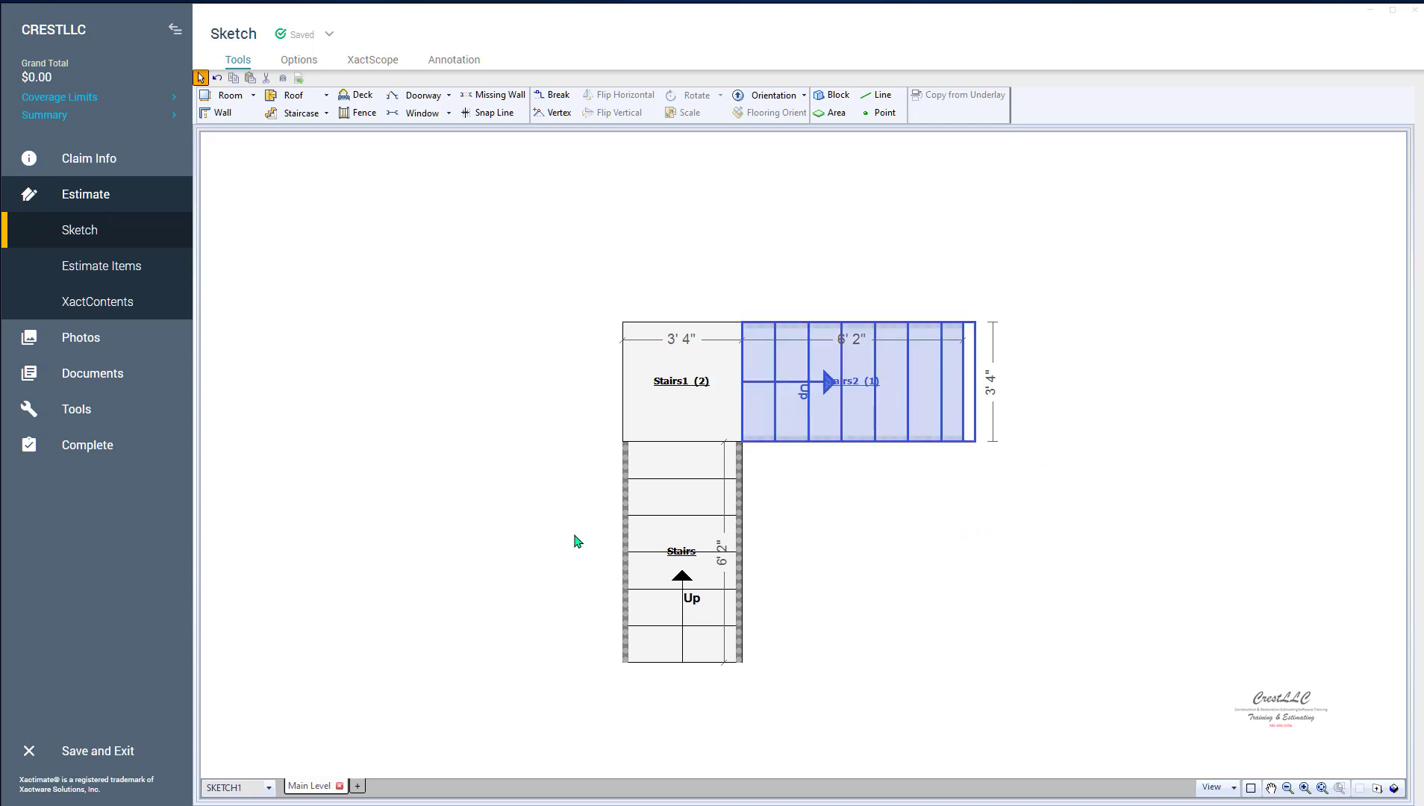
click(681, 560)
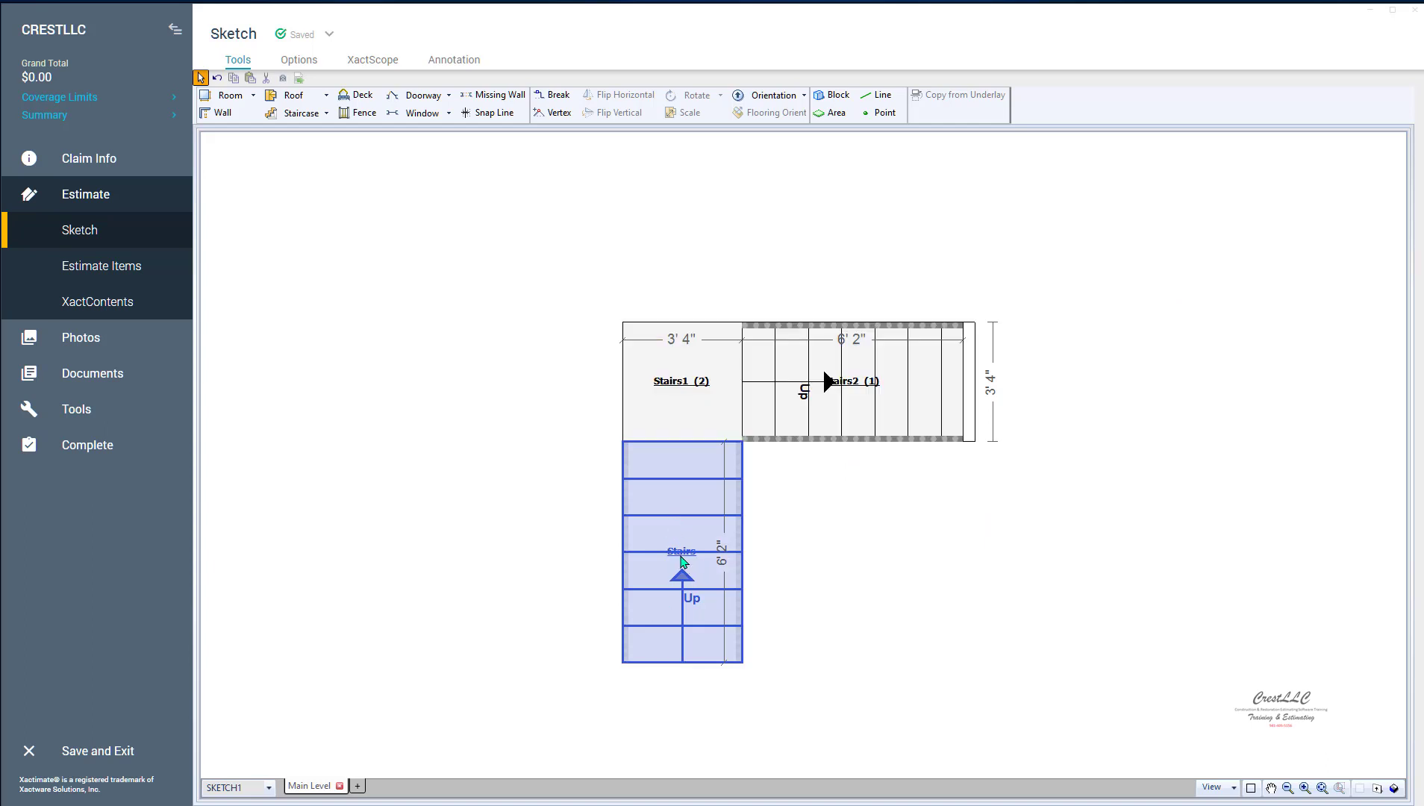
double_click(681, 559)
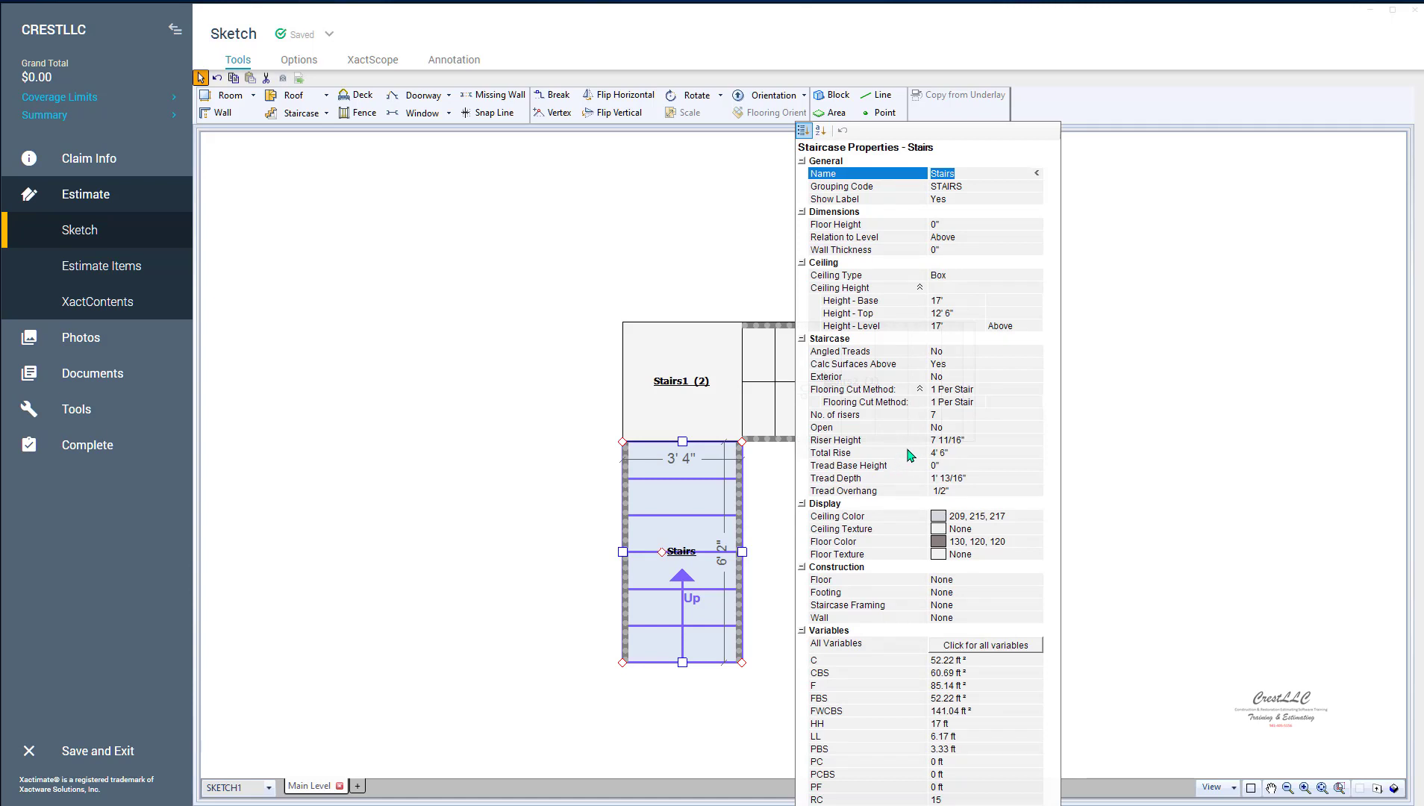
click(955, 419)
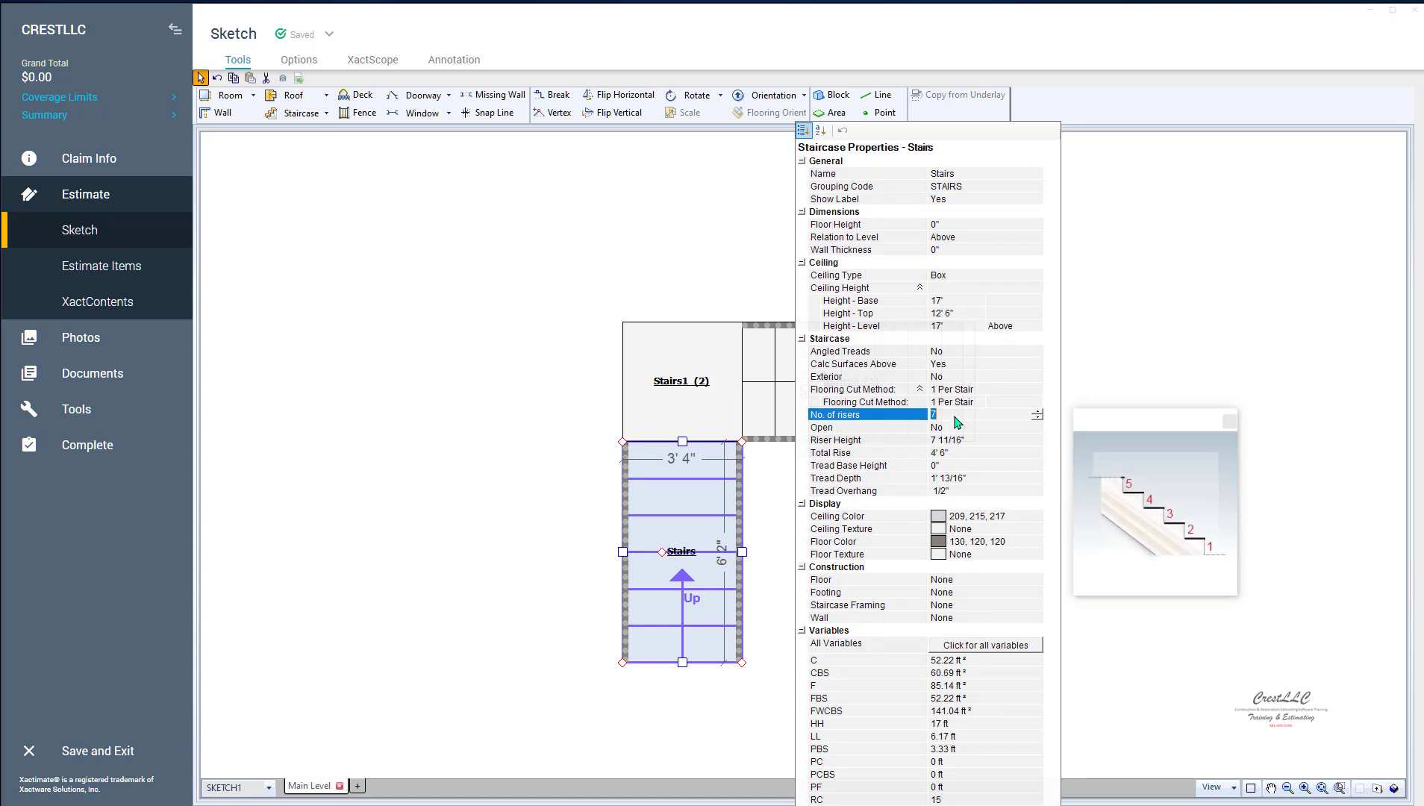
text(8)
key(Return)
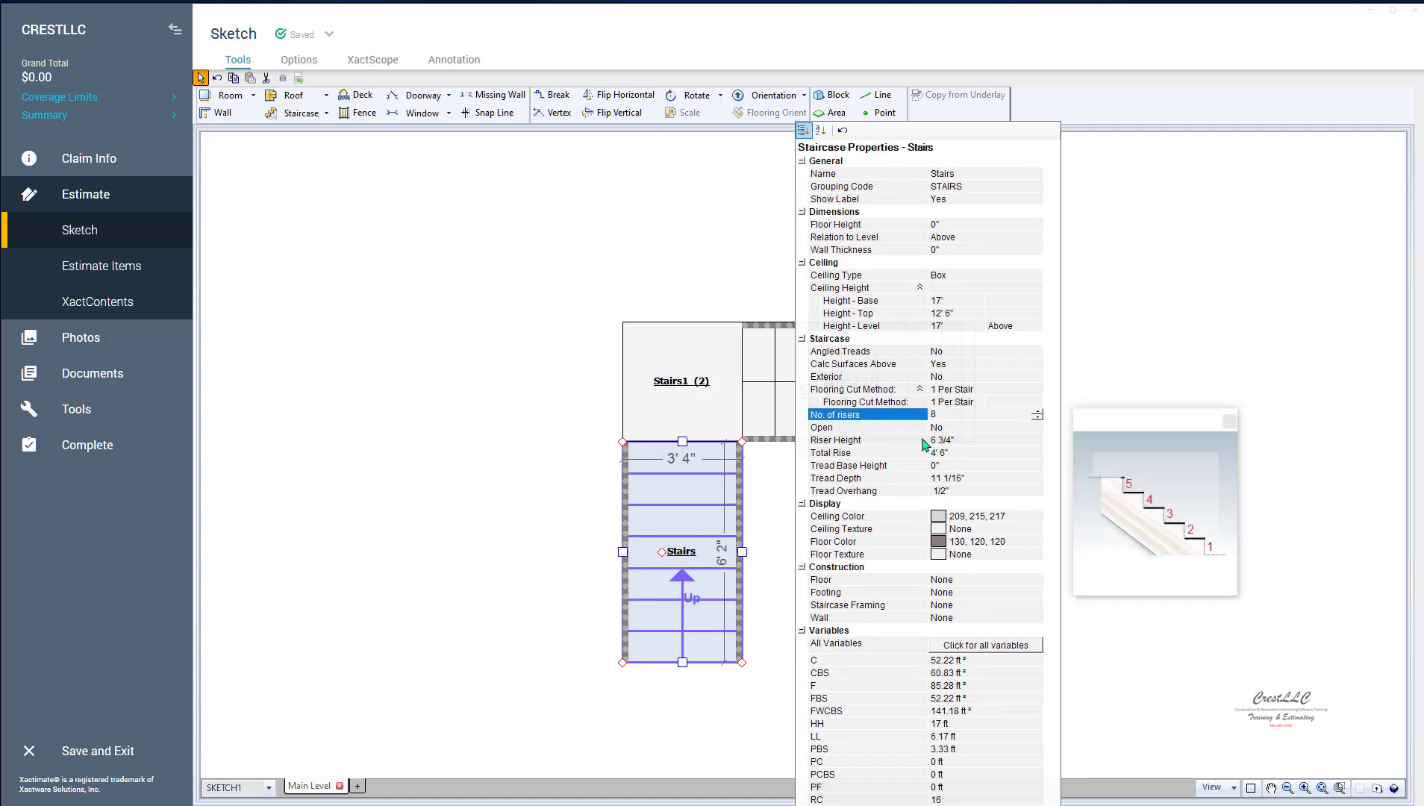
click(887, 443)
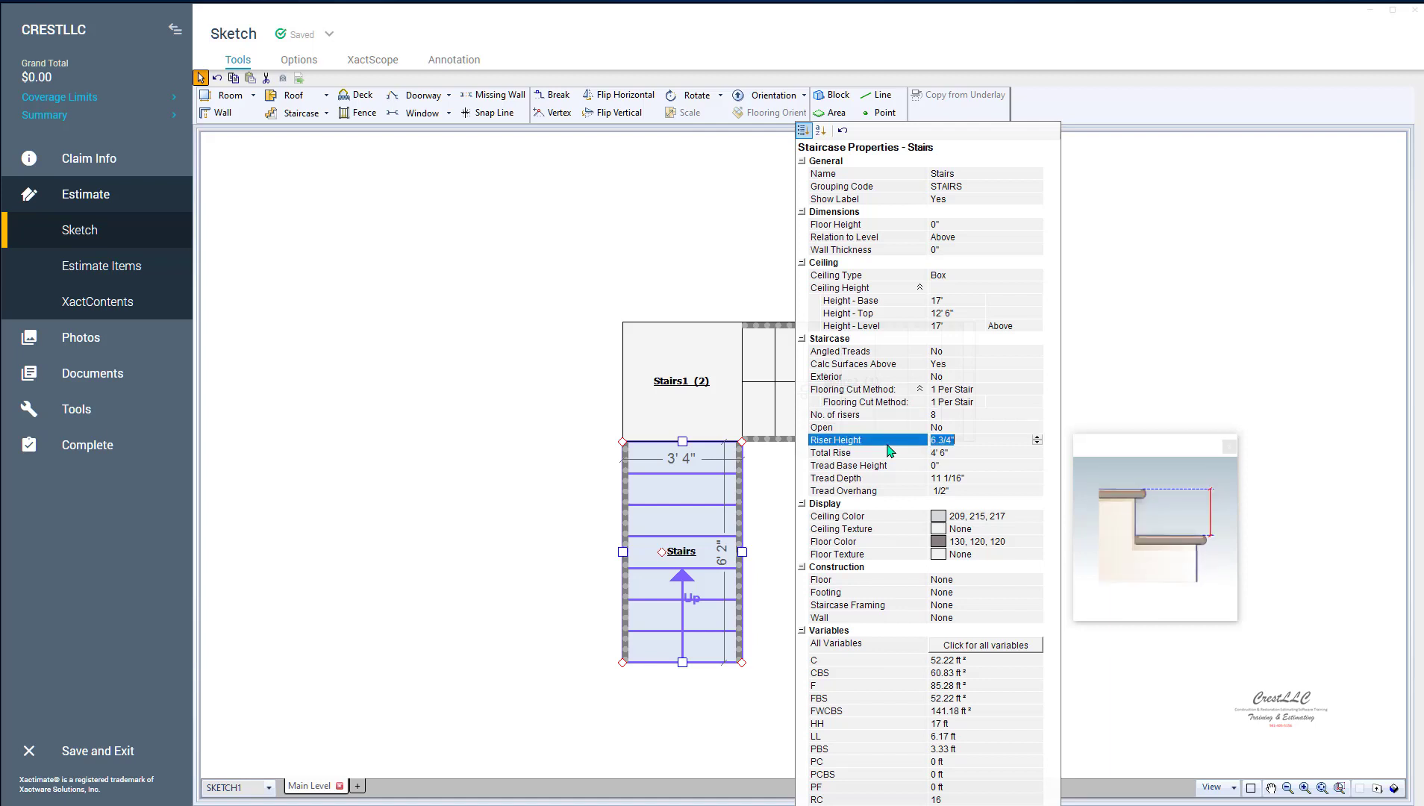
click(885, 480)
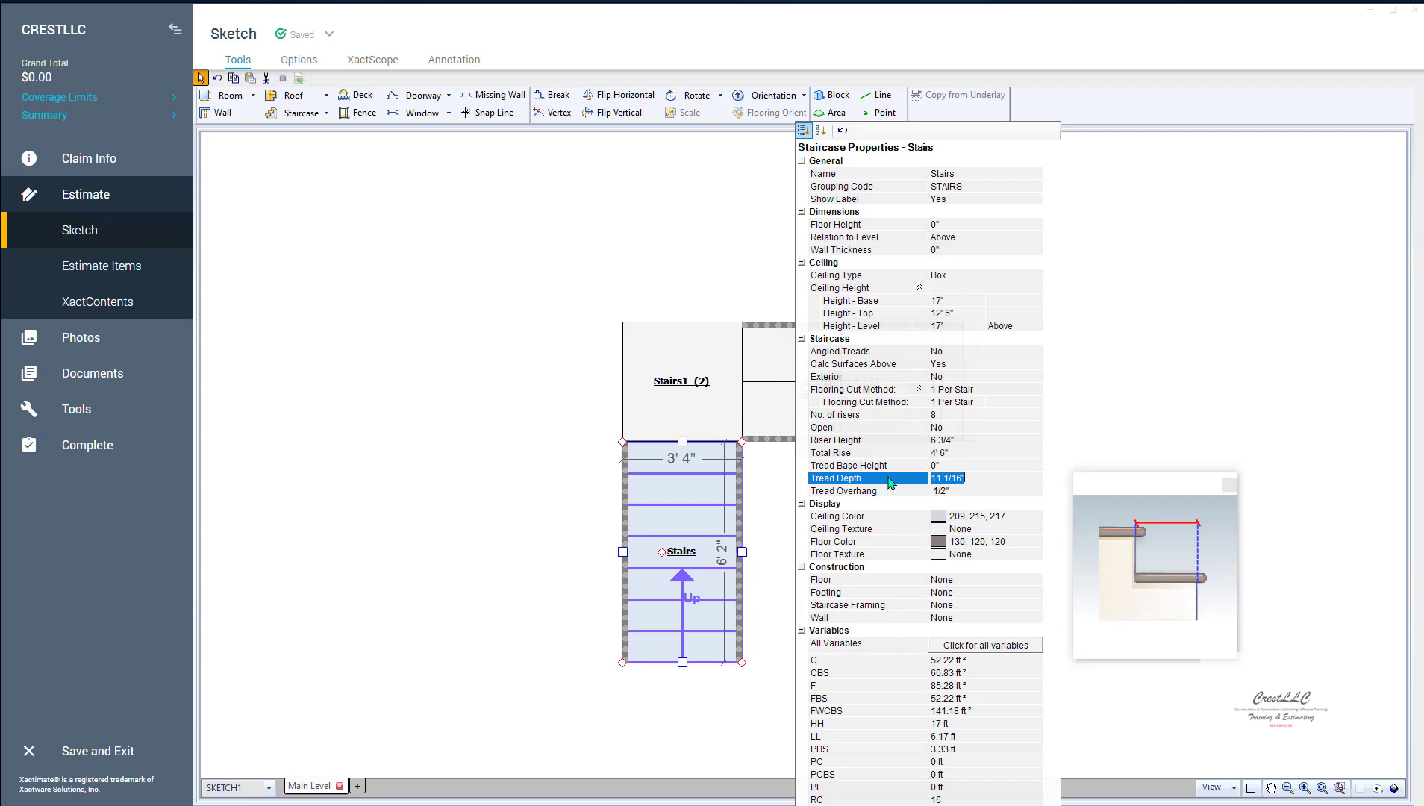
Set the lower flight's run length to 6' 1" by moving its starting edge.
click(541, 499)
click(686, 670)
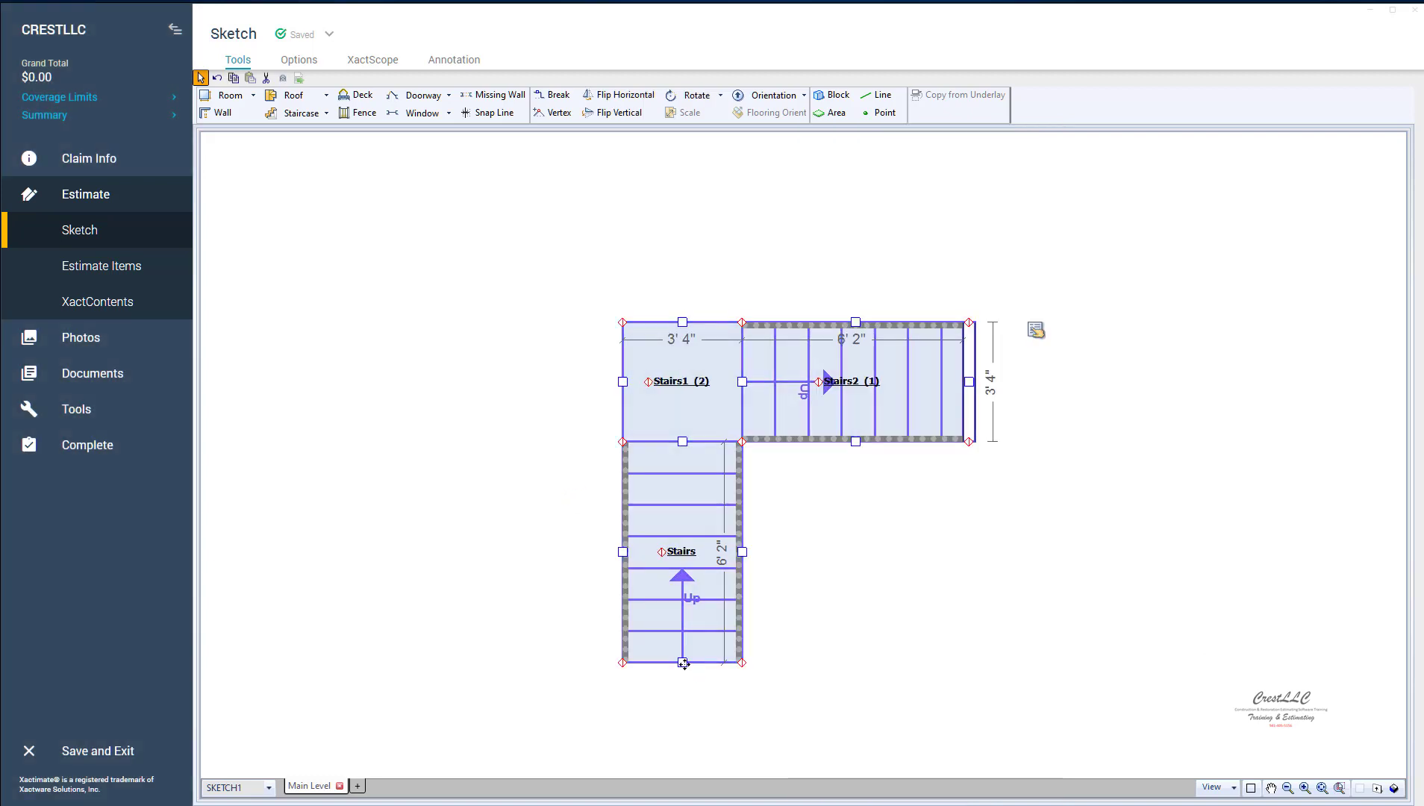
click(685, 659)
click(721, 564)
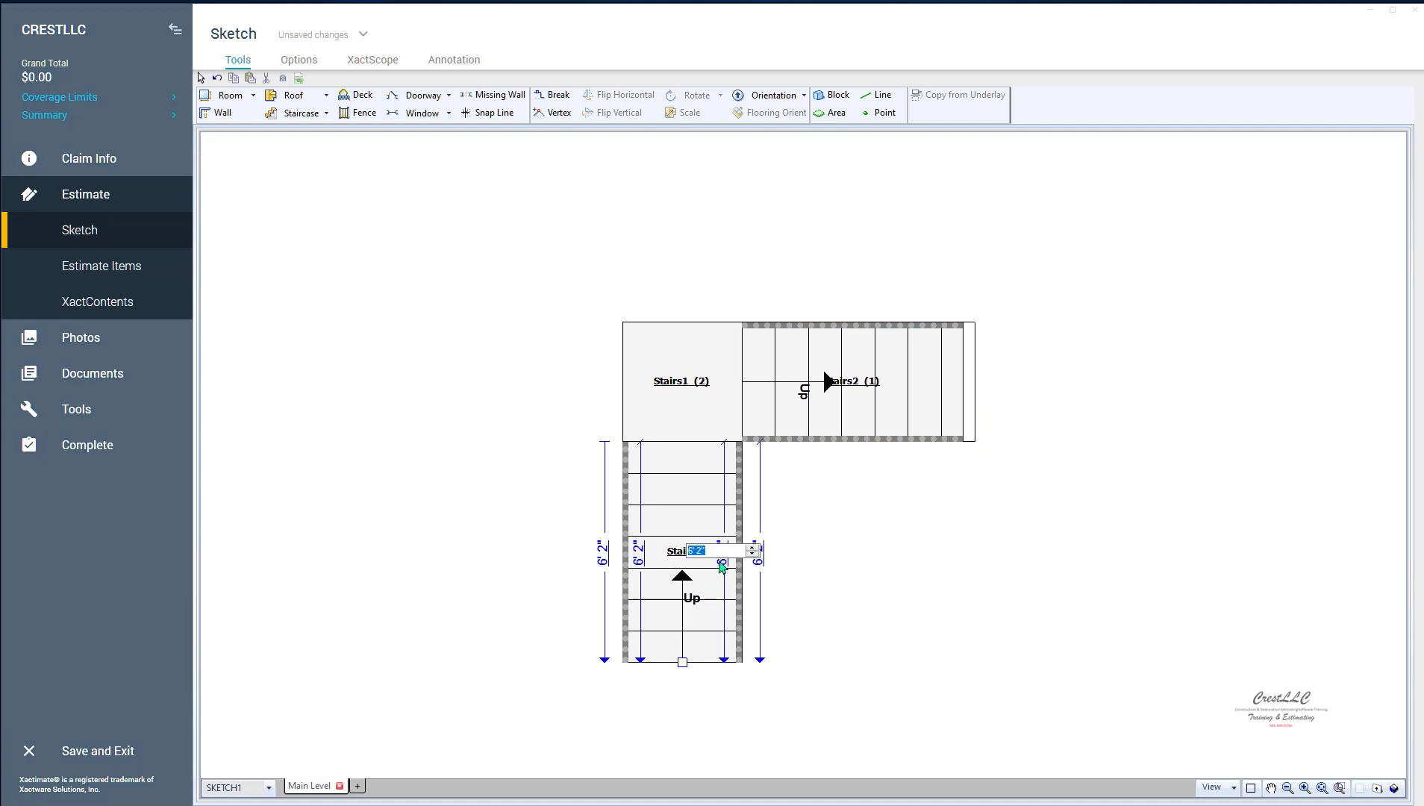
text(6.1)
key(Return)
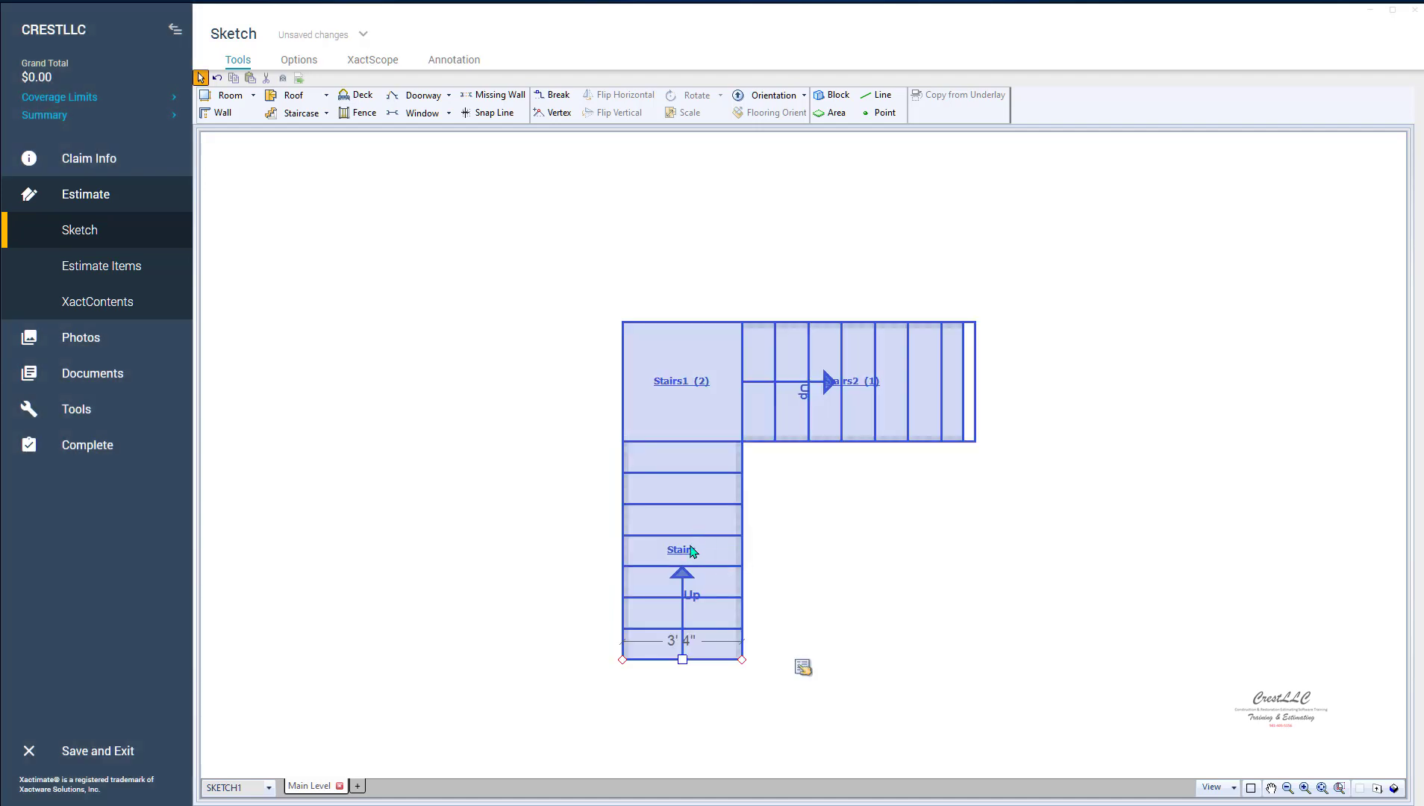
Review the shortened lower flight's riser height and tread depth in its staircase properties.
double_click(688, 555)
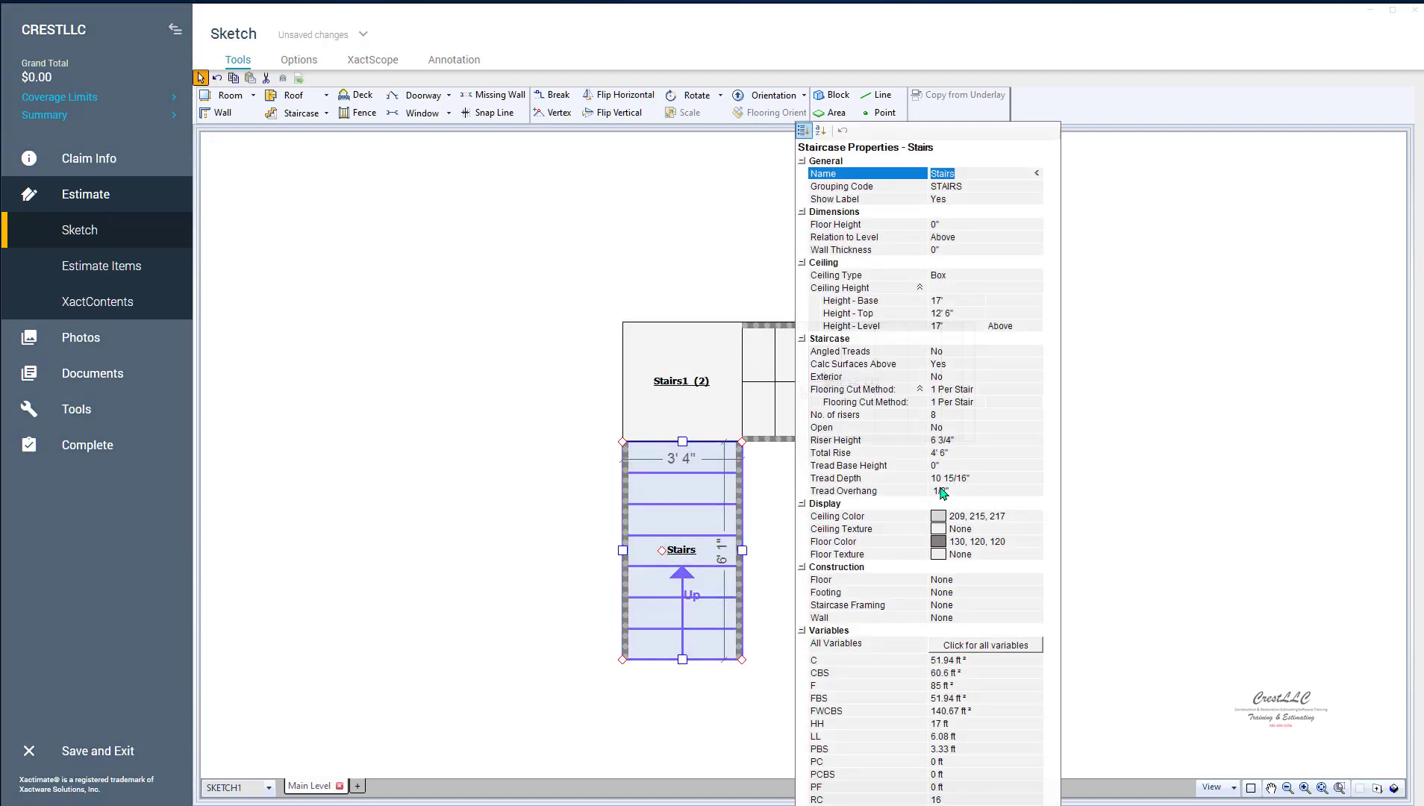
click(961, 444)
click(988, 478)
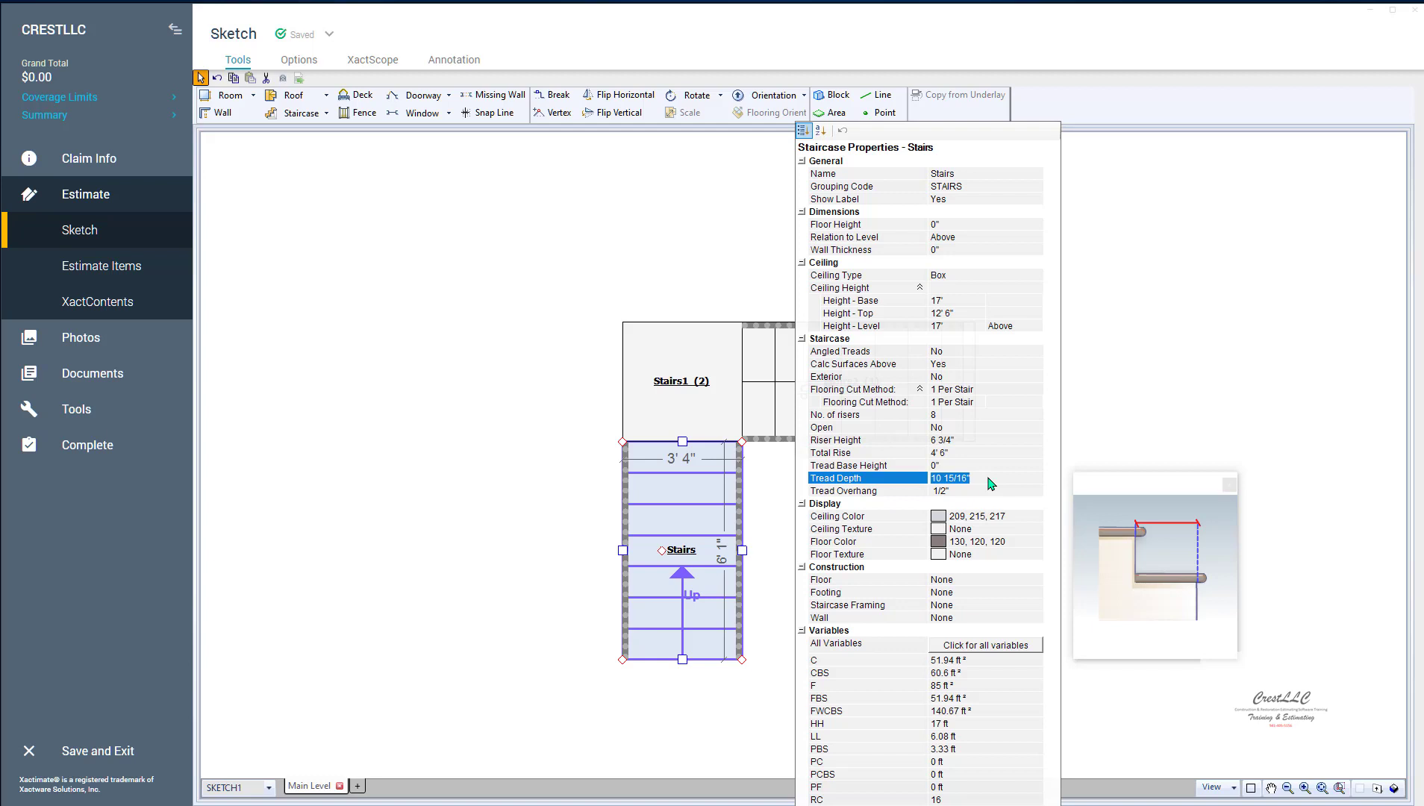
click(1111, 357)
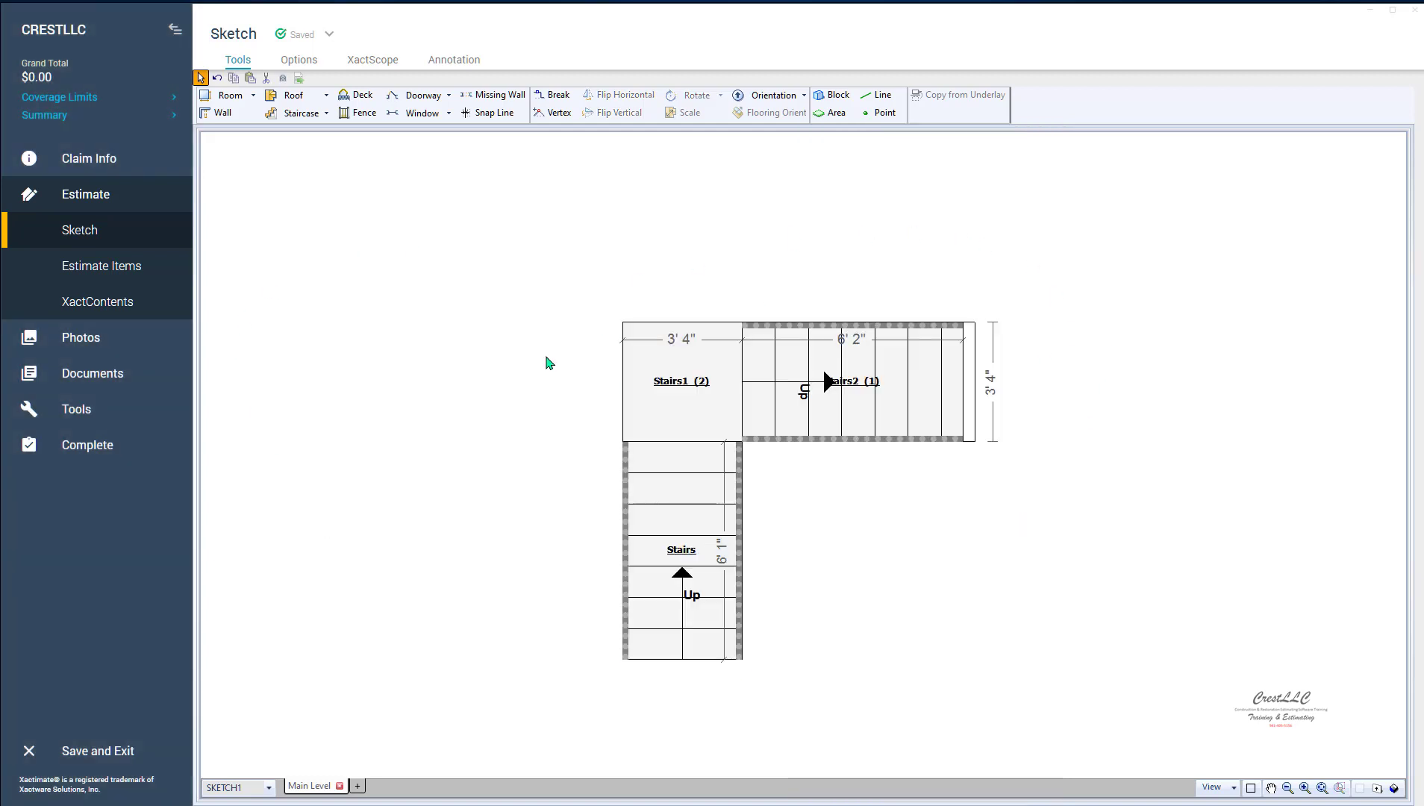